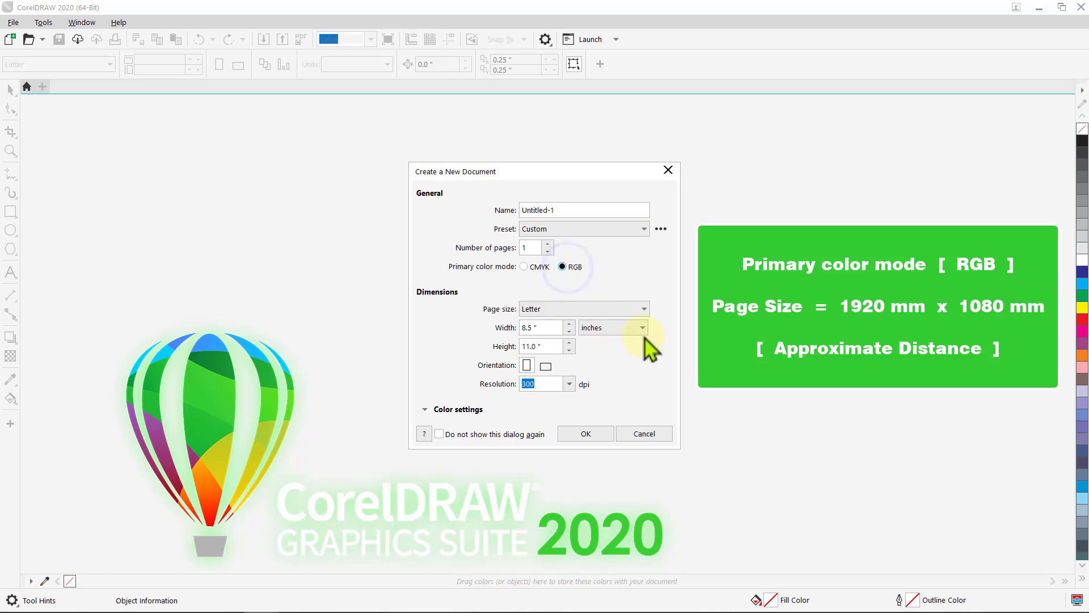
# Step: Create the new document with millimeters as the unit, 1920 mm wide and 1080 mm high
pyautogui.click(644, 329)
pyautogui.click(634, 350)
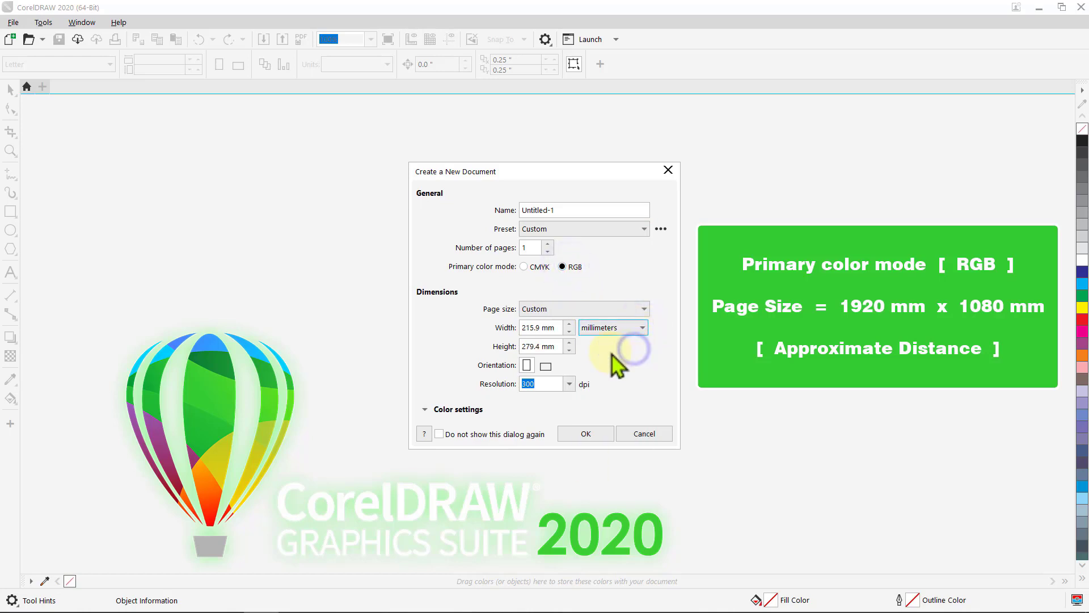
pyautogui.click(561, 329)
pyautogui.write('1920')
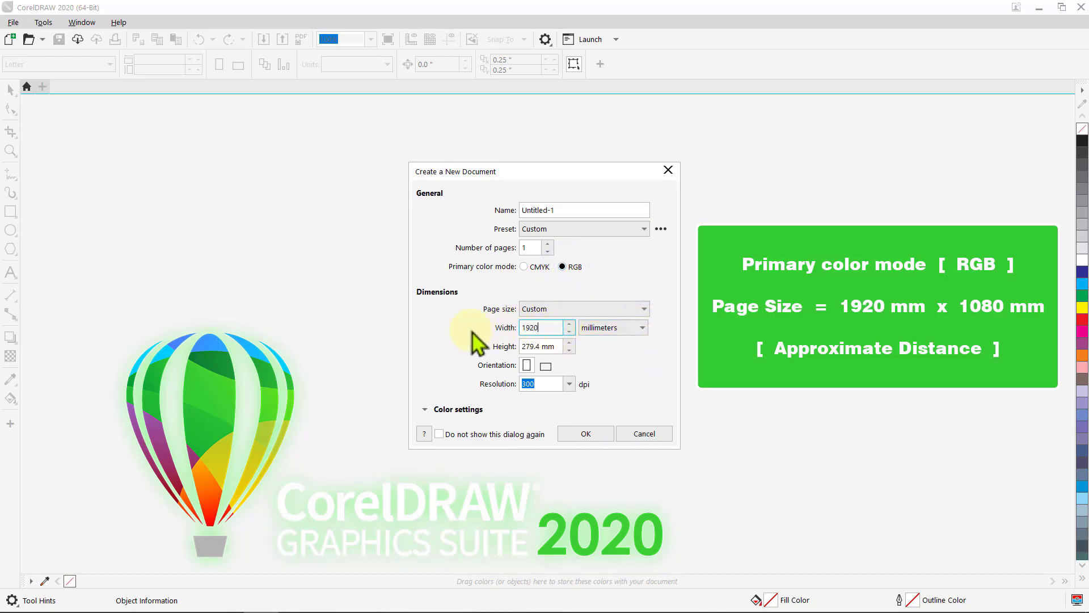
pyautogui.moveTo(556, 346); pyautogui.dragTo(472, 357)
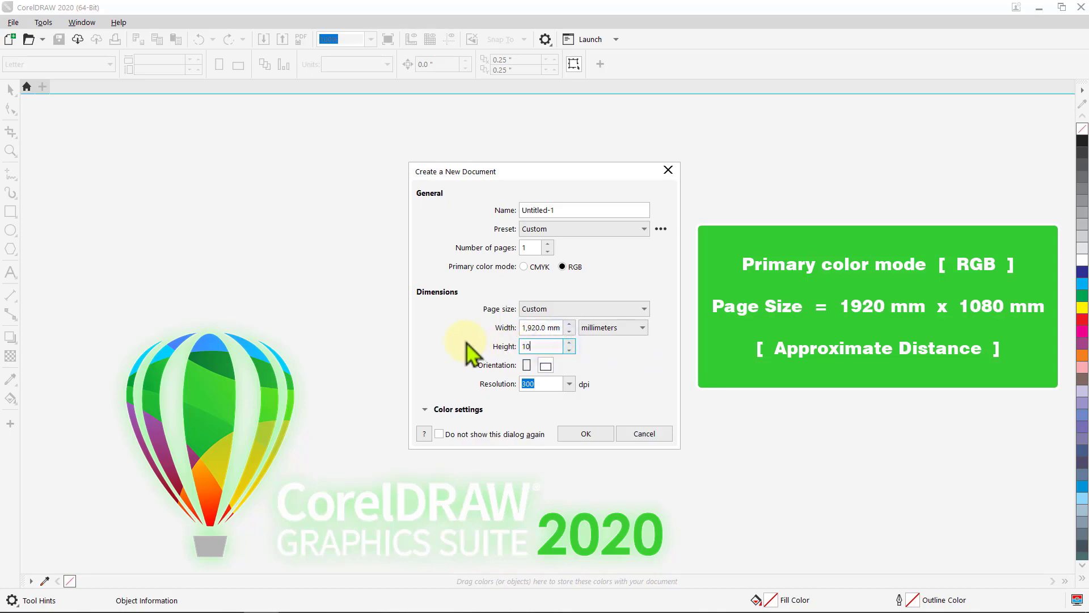
pyautogui.write('1080')
pyautogui.click(584, 435)
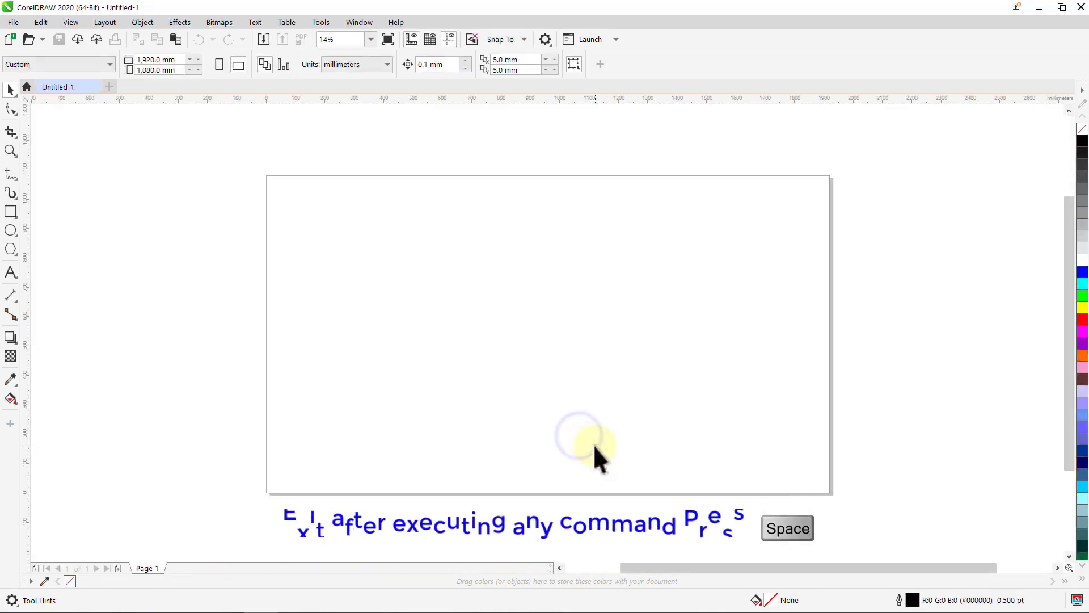
# Step: Change the default toolbar button size to Medium
pyautogui.click(361, 23)
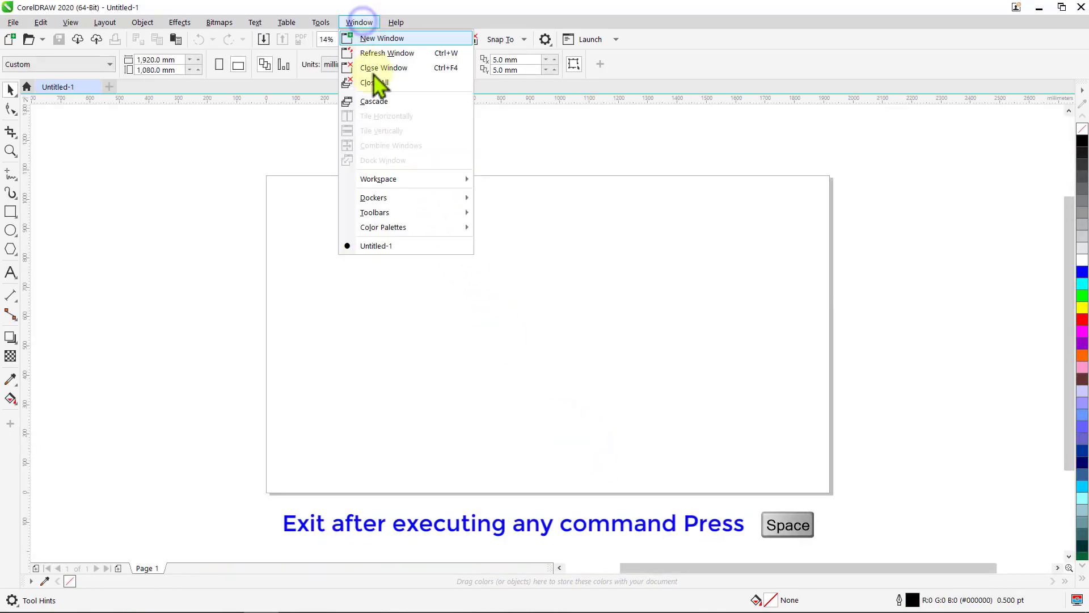
pyautogui.moveTo(392, 216)
pyautogui.moveTo(606, 216)
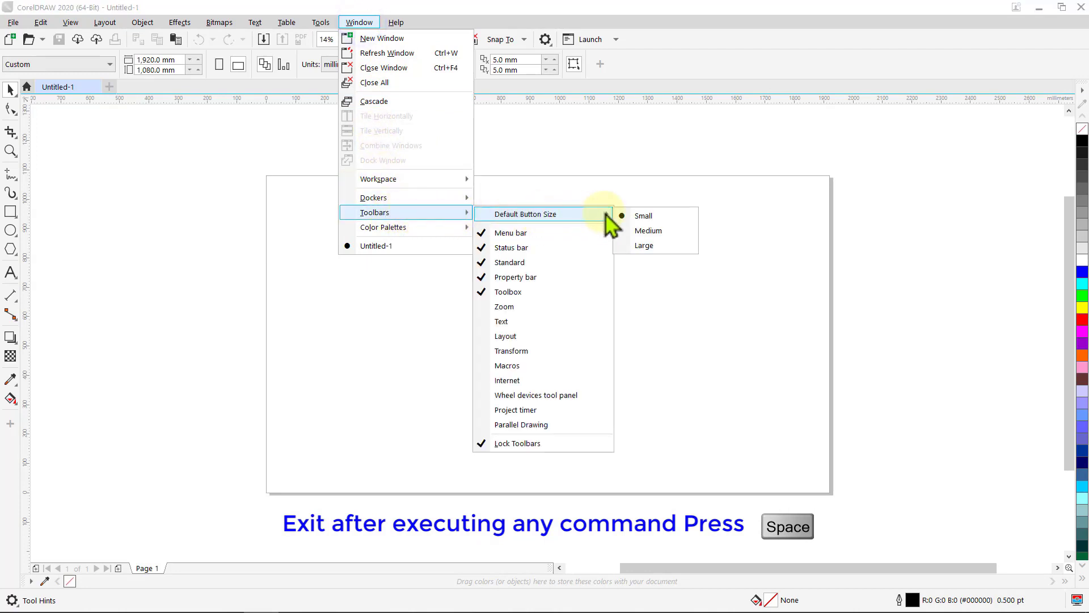
pyautogui.click(679, 233)
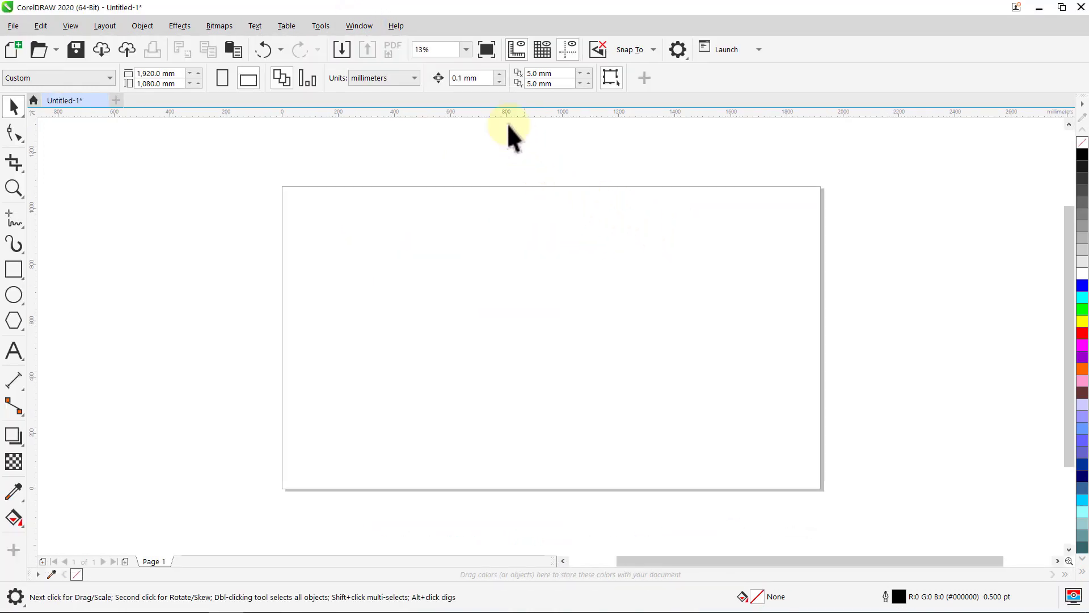
# Step: Draw a circle about 470 mm in diameter in the upper middle of the page, using an 8 pt outline
pyautogui.click(468, 52)
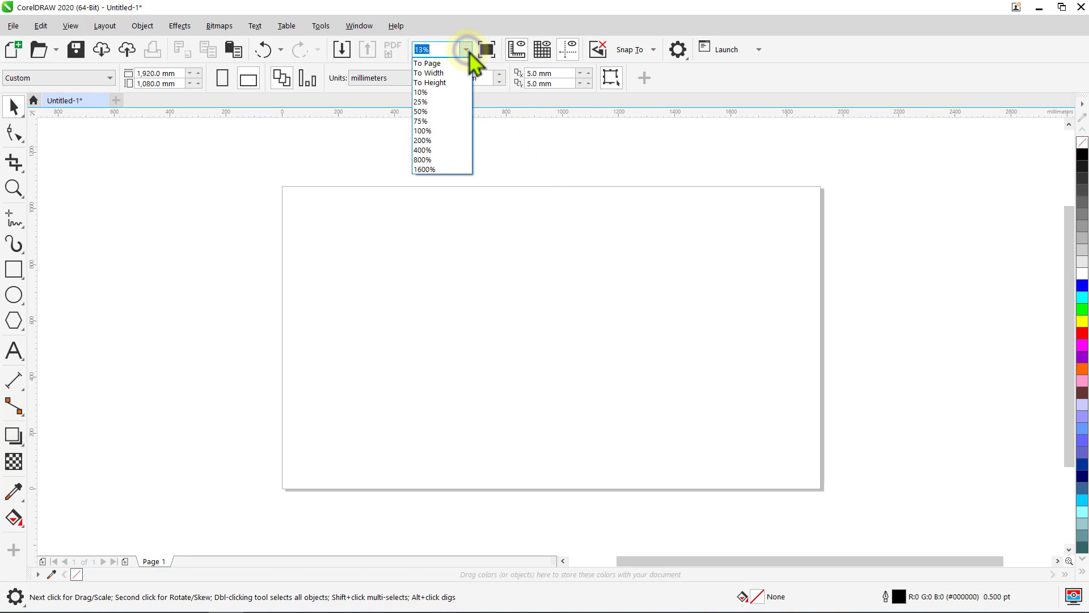
pyautogui.click(457, 102)
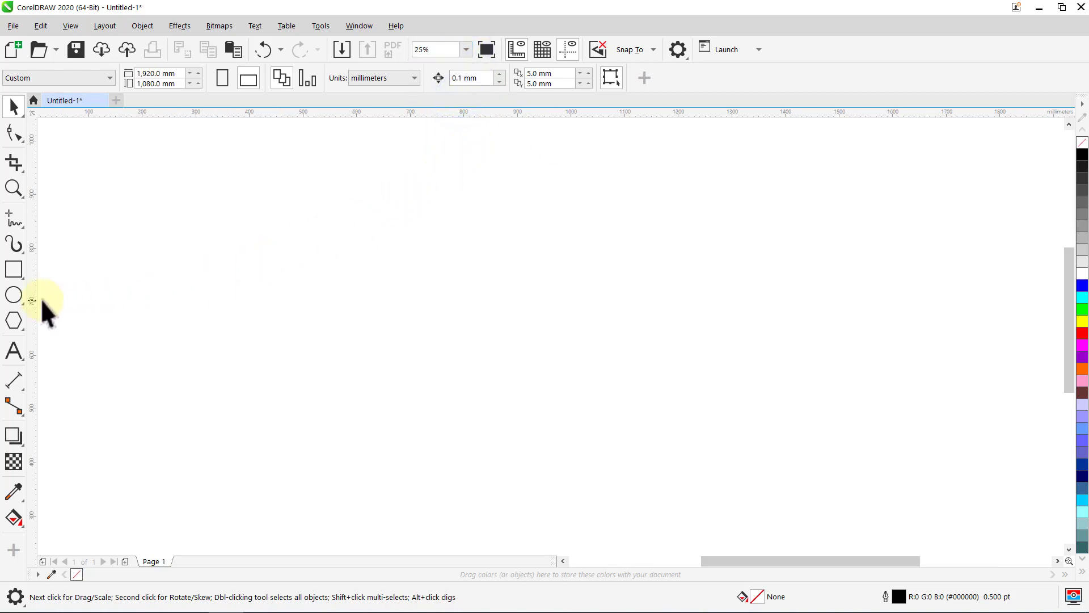
pyautogui.click(12, 299)
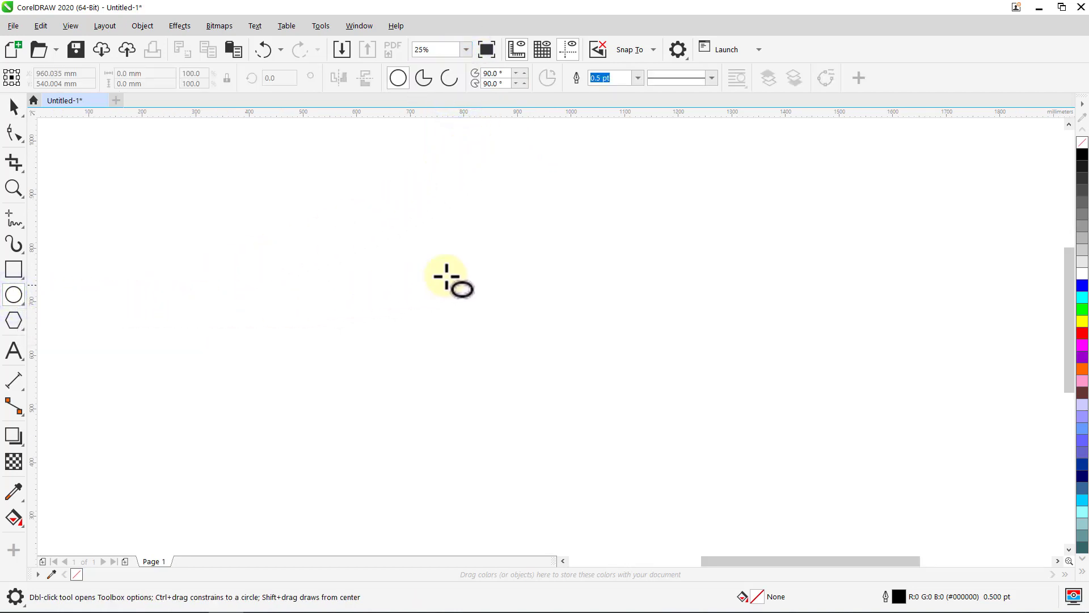
pyautogui.click(639, 81)
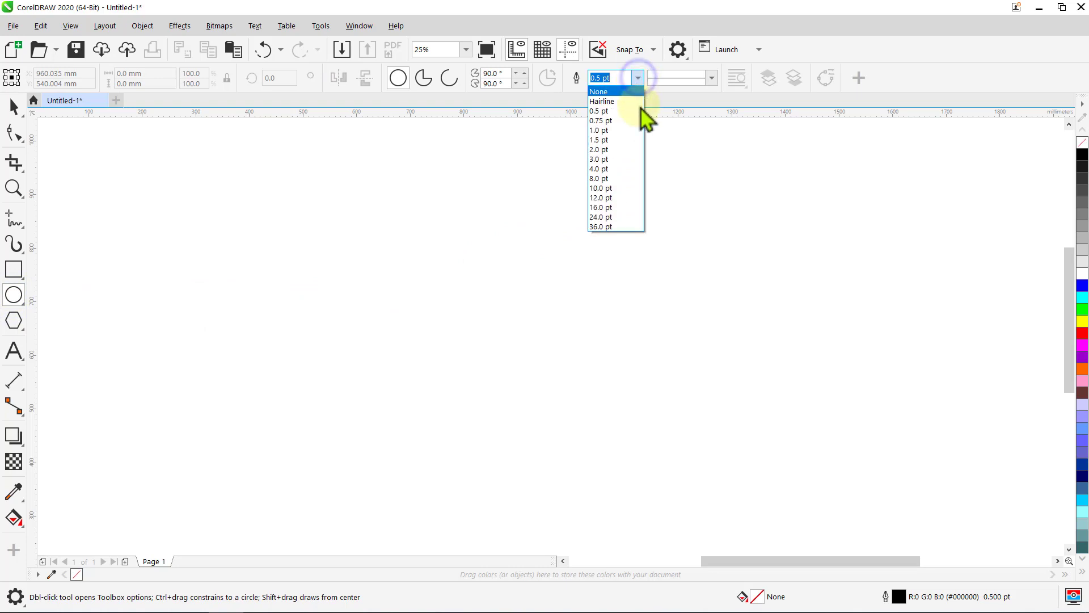
pyautogui.click(625, 179)
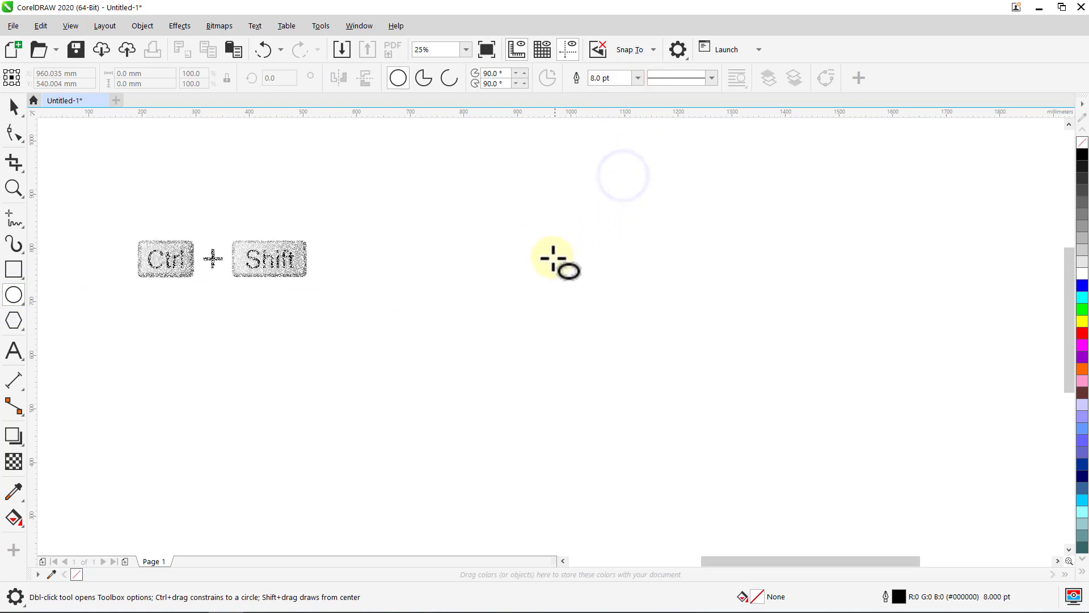
pyautogui.moveTo(551, 264); pyautogui.dragTo(677, 264)
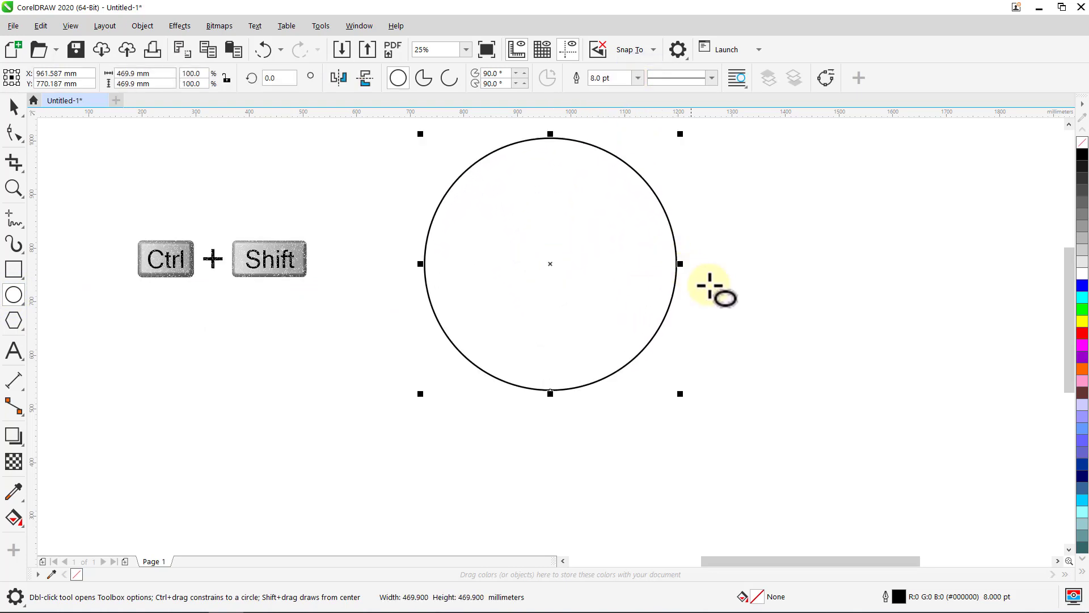
pyautogui.press('space')
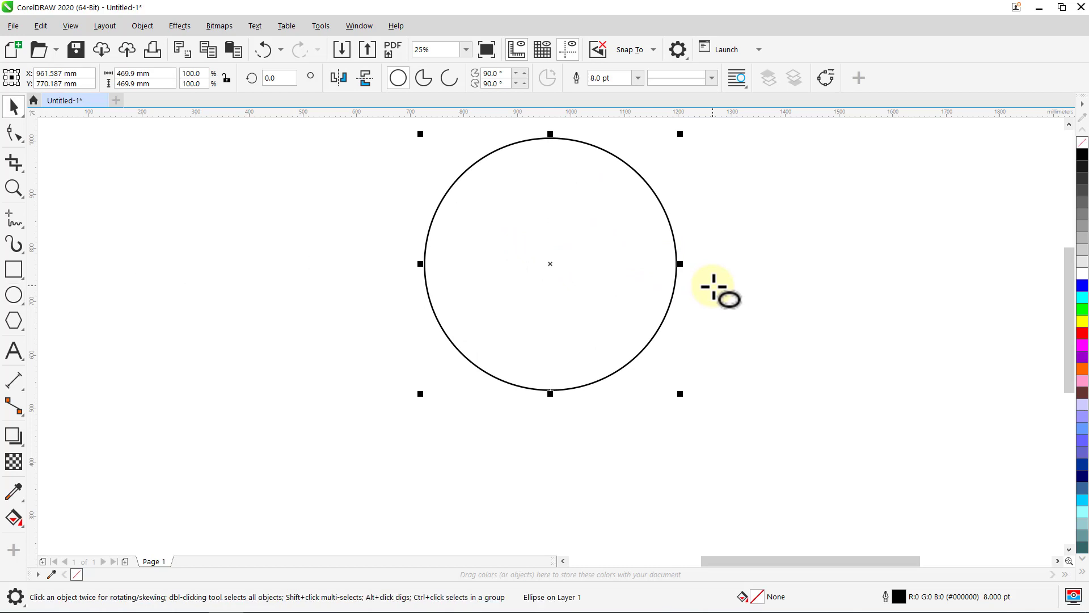
# Step: Lock the circle's proportions and set its diameter to 400 mm
pyautogui.click(227, 80)
pyautogui.moveTo(163, 85); pyautogui.dragTo(105, 84)
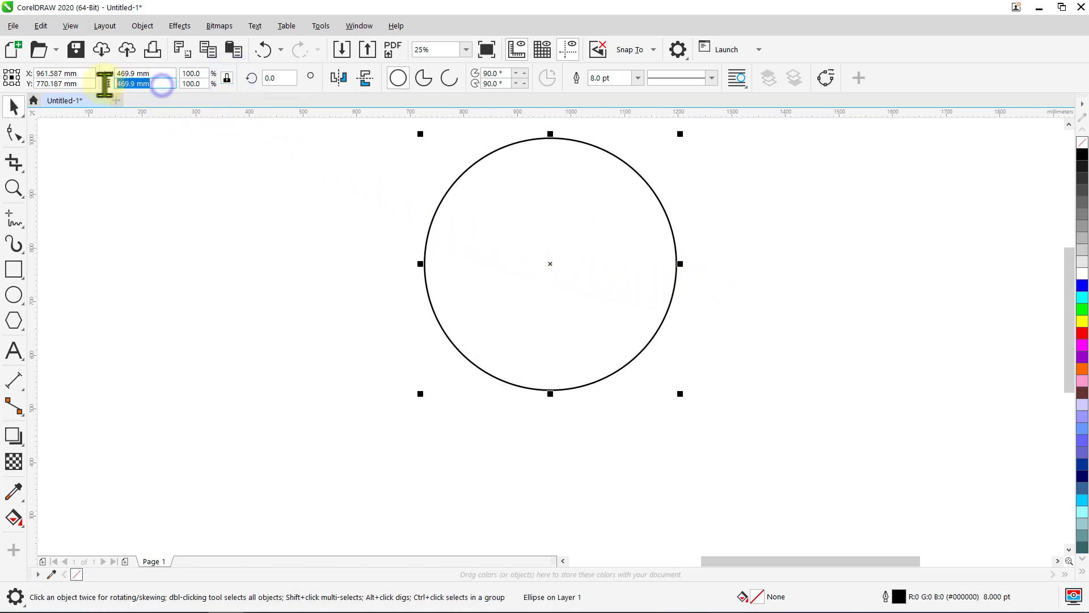
pyautogui.write('400')
pyautogui.press('Return')
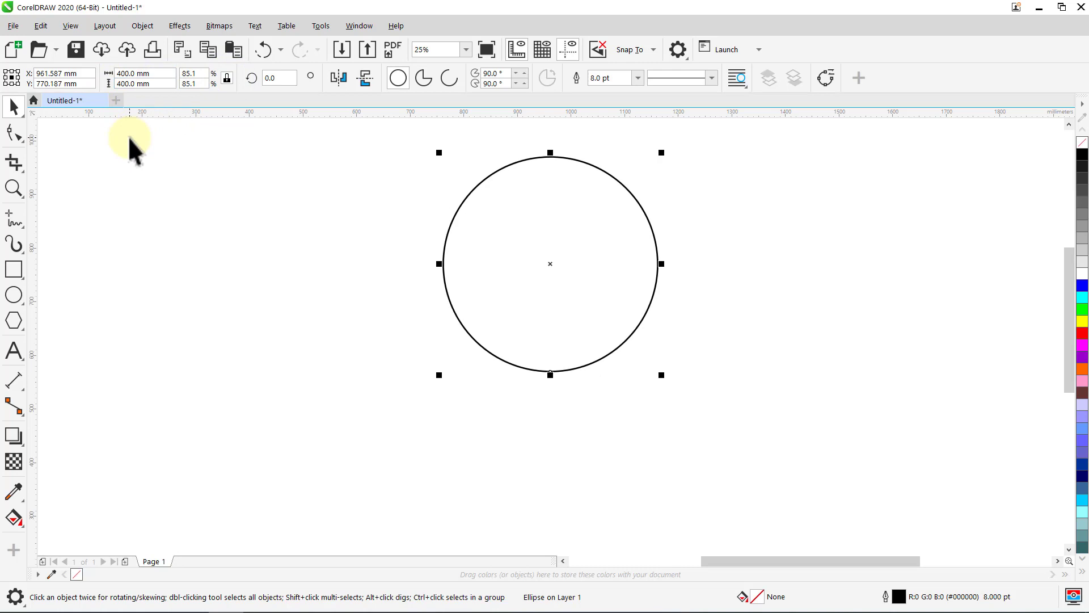
# Step: Make a smaller concentric copy of the circle and set the copy's diameter to 200 mm
pyautogui.moveTo(662, 152); pyautogui.dragTo(641, 190)
pyautogui.rightClick(637, 182)
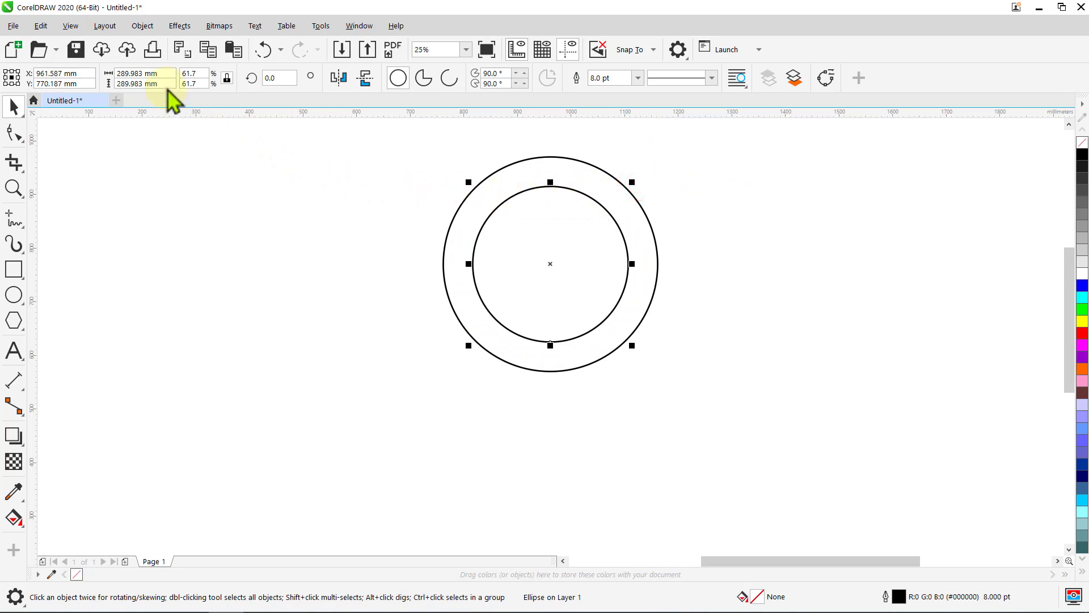
pyautogui.moveTo(133, 86); pyautogui.dragTo(116, 86)
pyautogui.write('200')
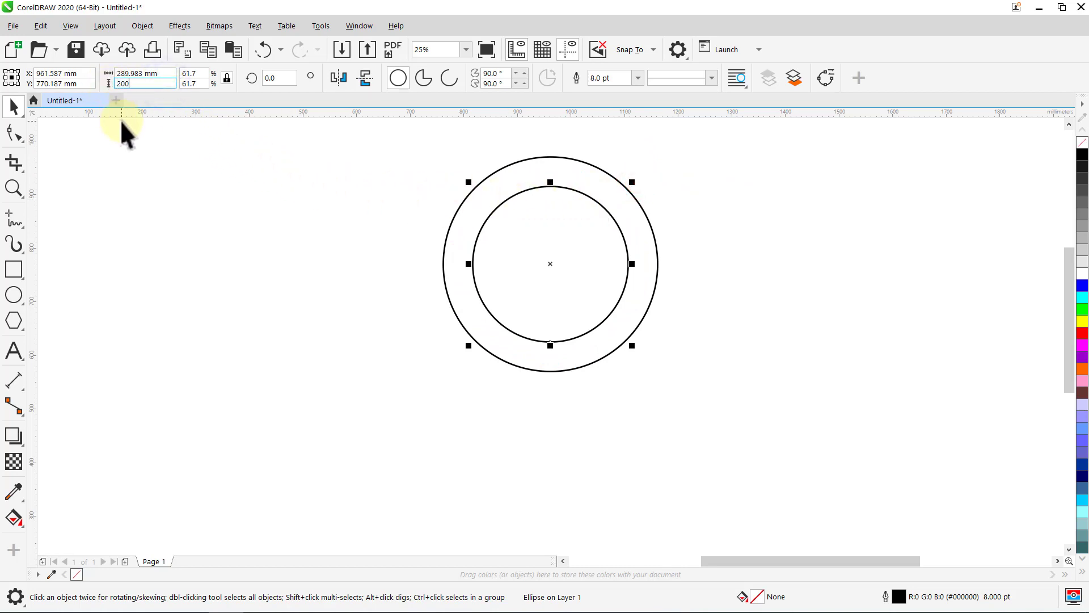
pyautogui.press('Return')
pyautogui.click(122, 129)
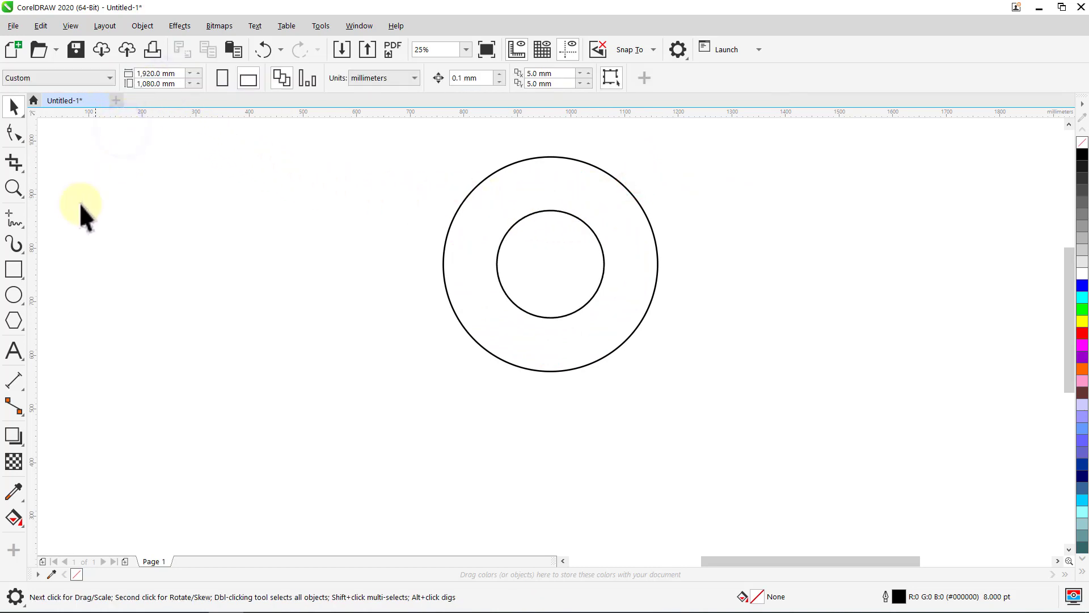
# Step: Draw a horizontal 2-point line about 291 mm long from the circles' center past the outer circle's right side
pyautogui.click(17, 219)
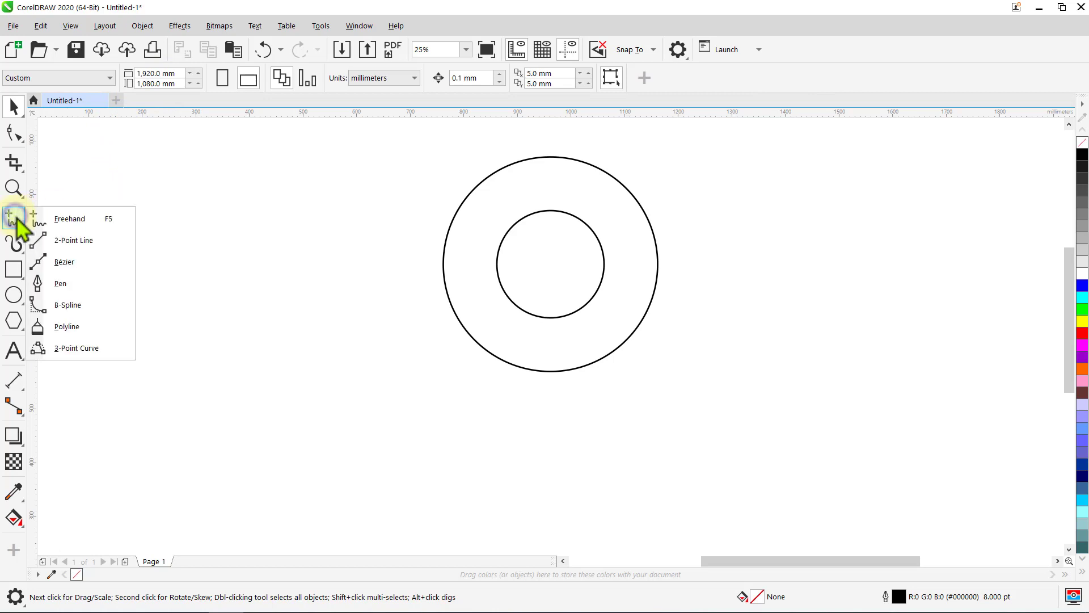
pyautogui.click(53, 238)
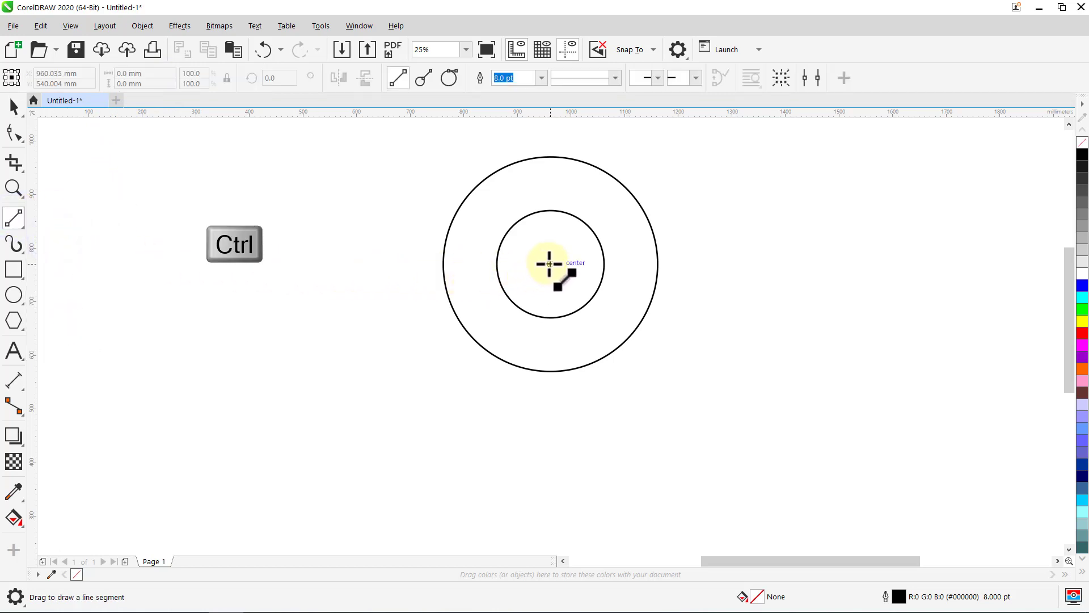
pyautogui.moveTo(549, 262); pyautogui.dragTo(707, 263)
pyautogui.press('space')
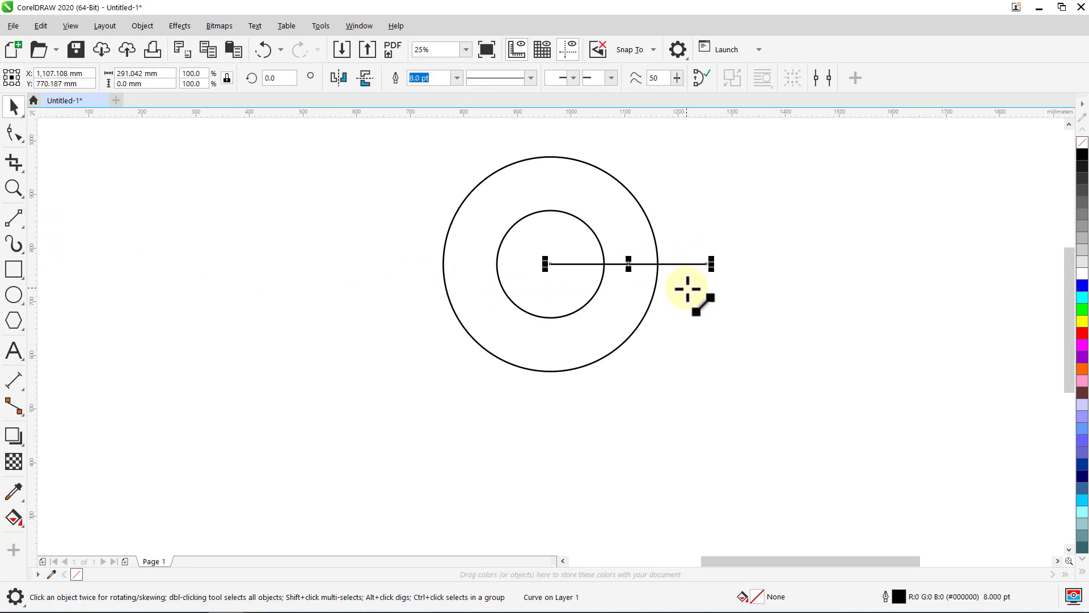
pyautogui.click(686, 287)
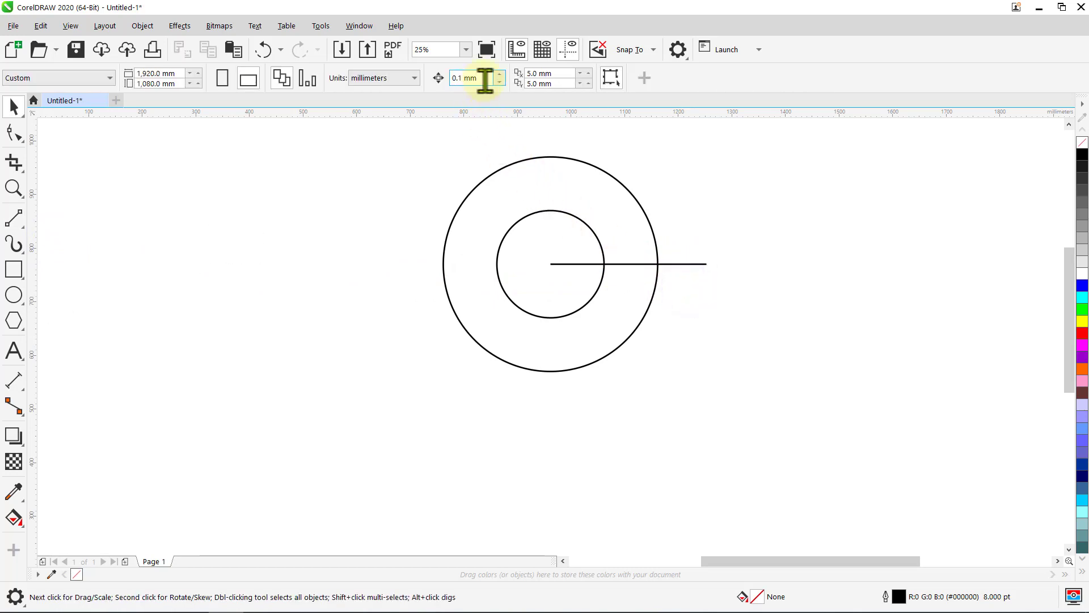
# Step: Set the nudge distance to 300 mm and place a copy of both circles and the line 300 mm below the originals
pyautogui.moveTo(485, 79); pyautogui.dragTo(449, 86)
pyautogui.write('300')
pyautogui.press('Return')
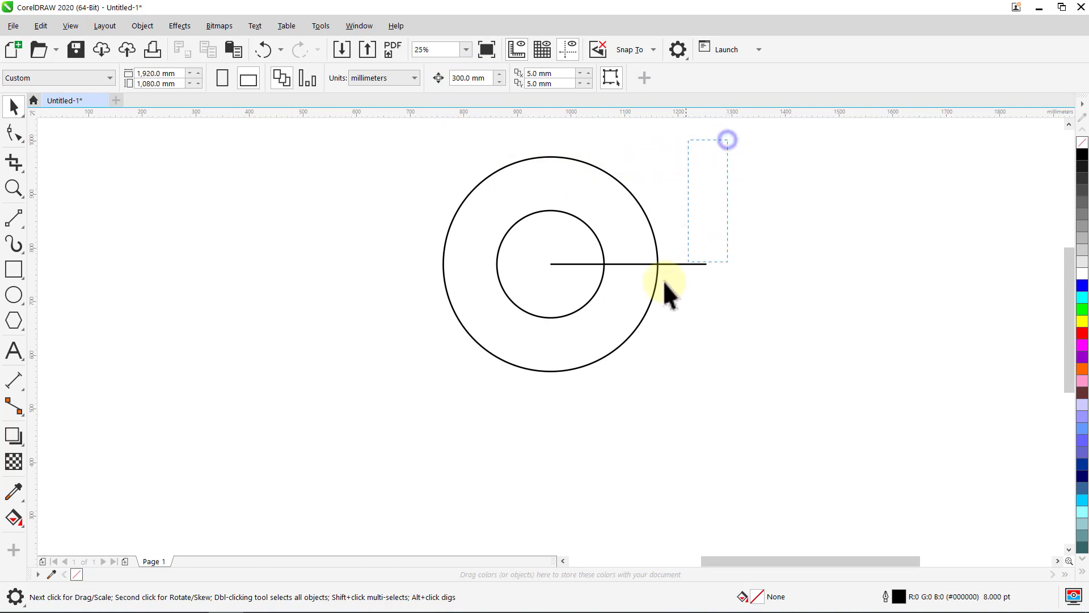
pyautogui.moveTo(665, 282); pyautogui.dragTo(421, 393)
pyautogui.press('Down')
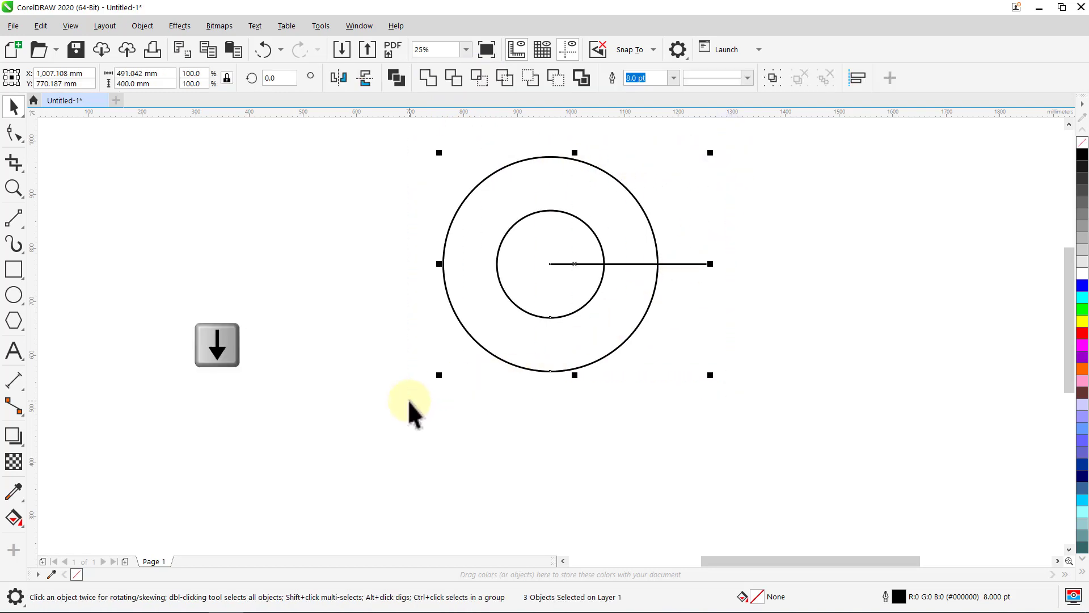
pyautogui.click(384, 399)
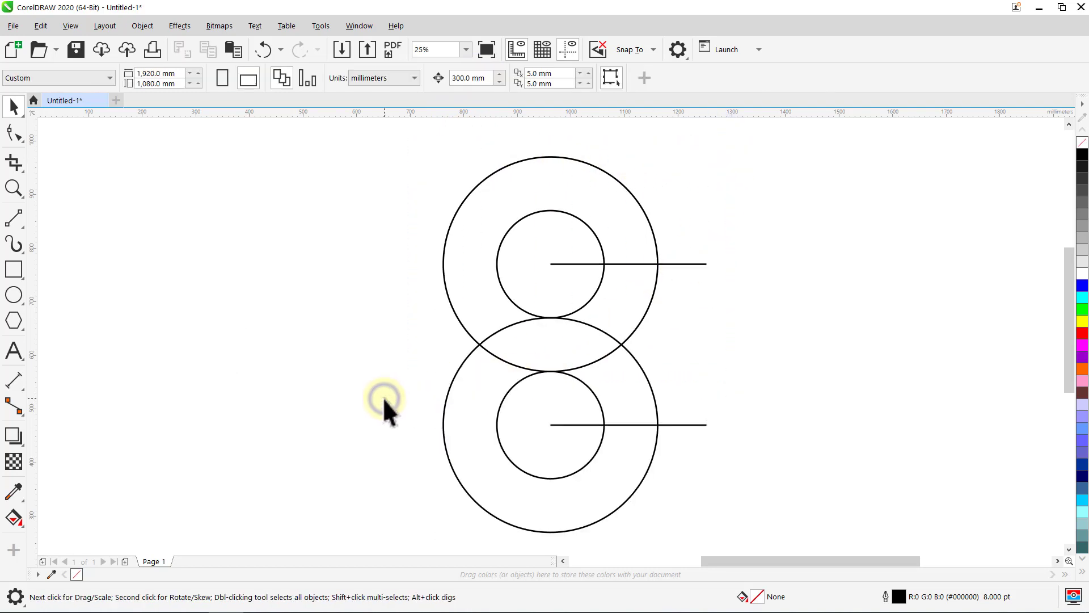
# Step: Group all the circles and lines on the page into one object
pyautogui.hotkey('ctrl', 'a')
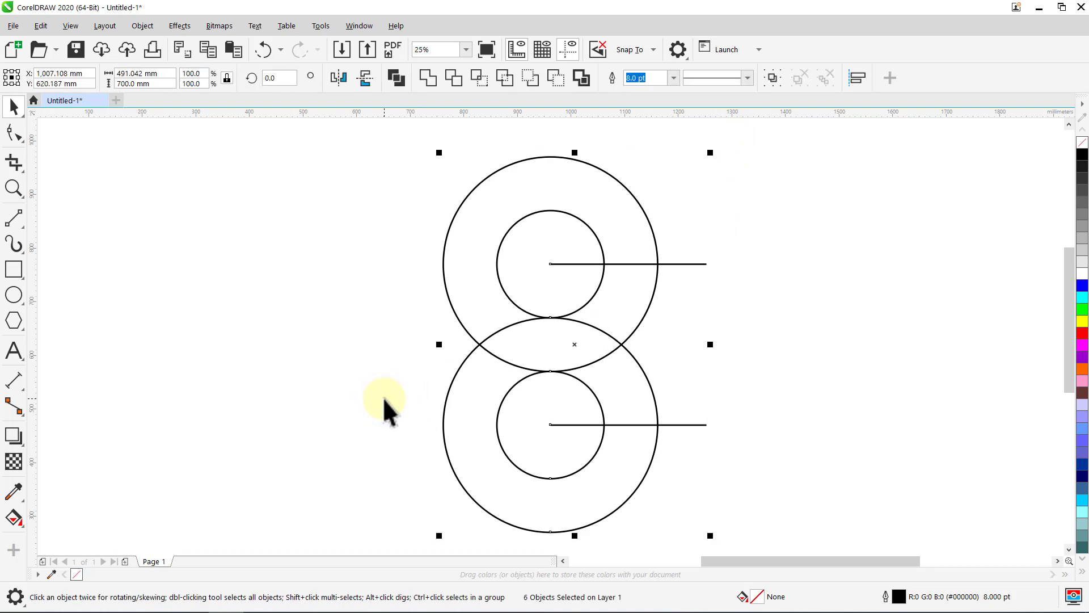
pyautogui.hotkey('ctrl', 'g')
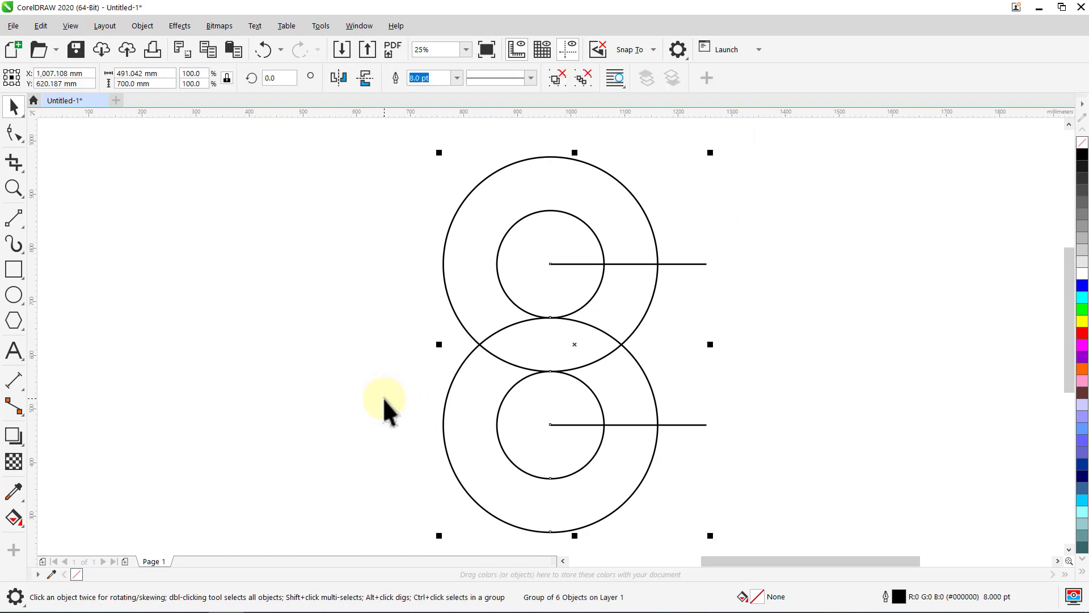
pyautogui.click(383, 399)
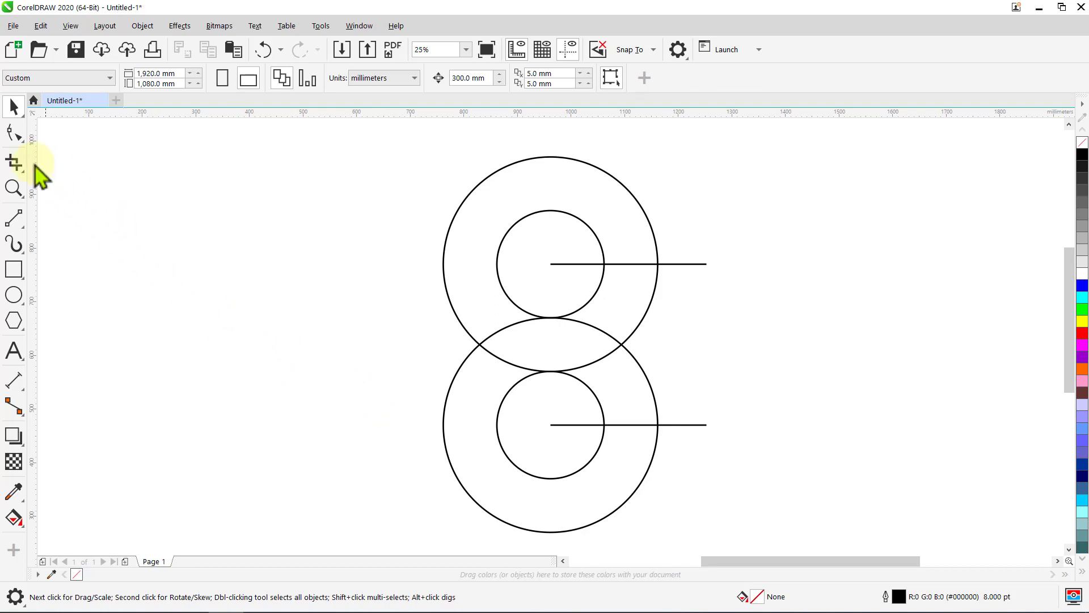
# Step: Remove the lower outer circle's upper-left overlapping arc and the upper outer circle's lower-right one with Virtual Segment Delete
pyautogui.click(16, 163)
pyautogui.click(70, 209)
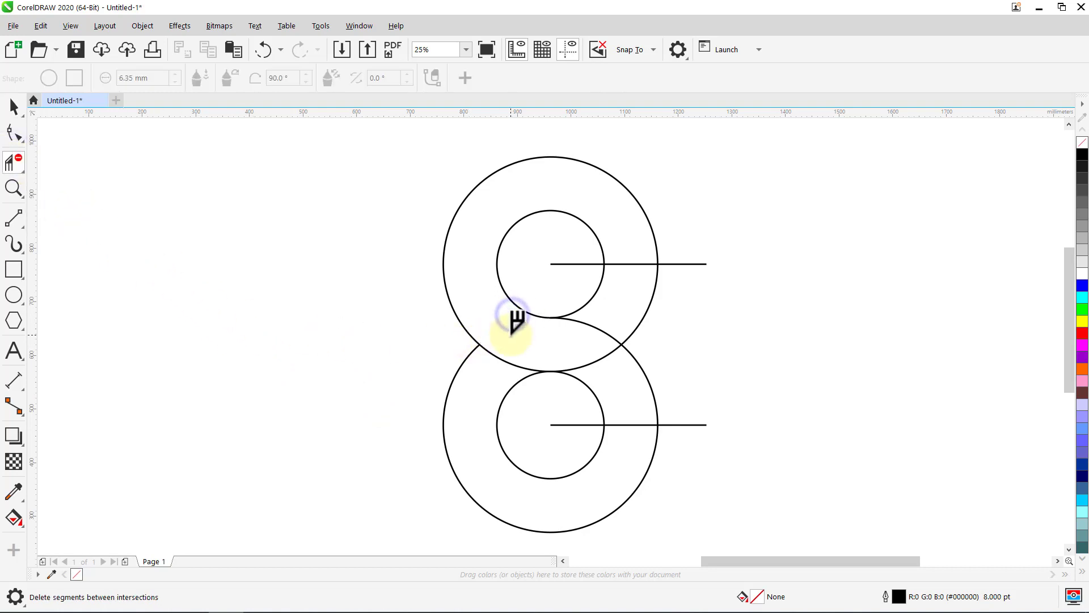
pyautogui.click(606, 349)
pyautogui.press('space')
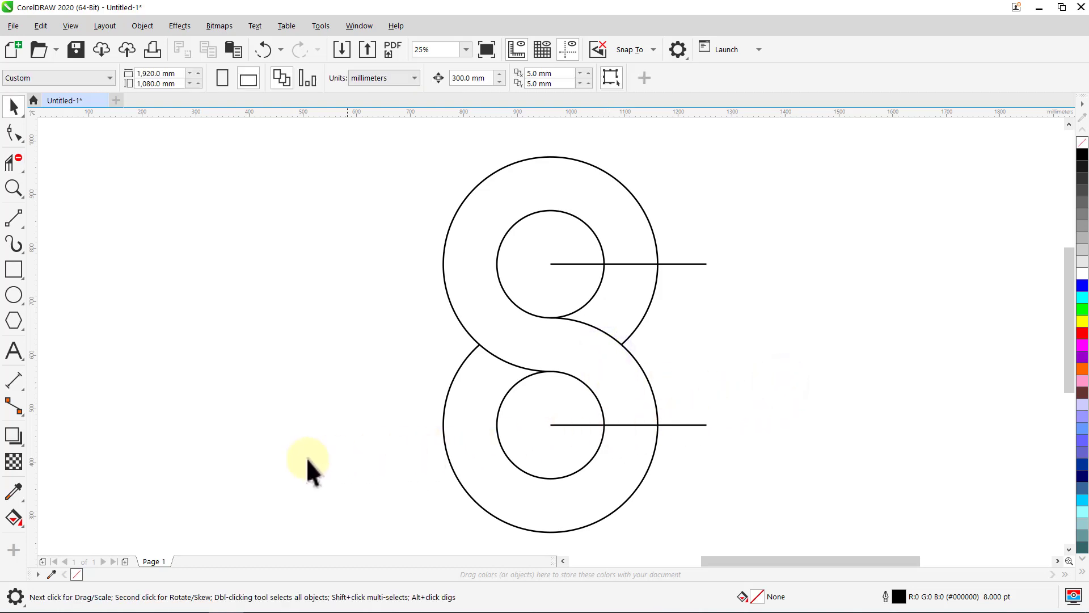
# Step: Fill the S-shaped band between the two lines green with Smart Fill, and delete the group of construction circles and lines
pyautogui.click(14, 517)
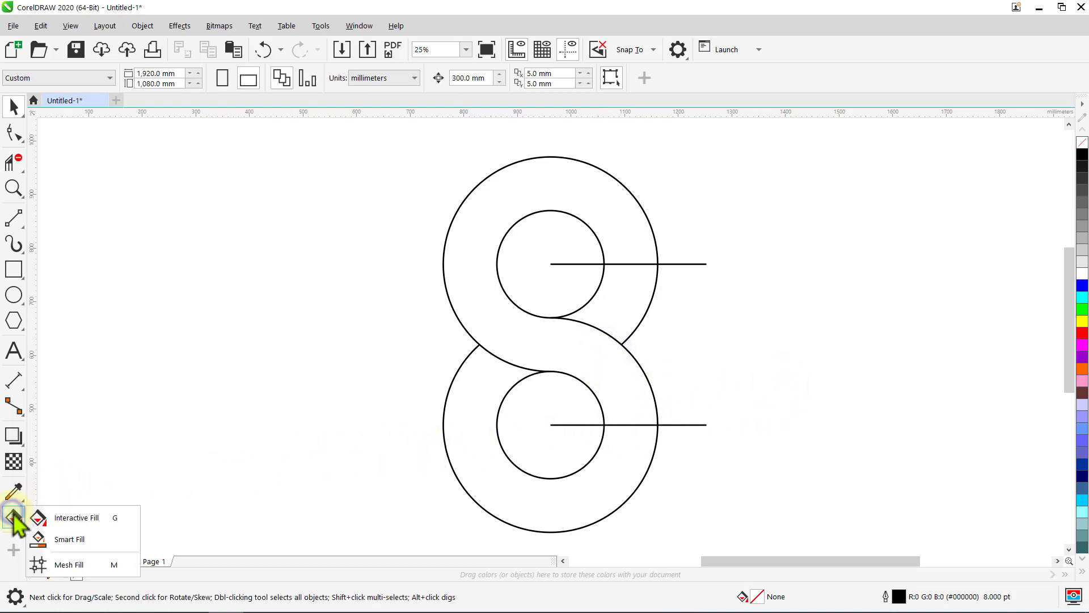
pyautogui.click(54, 535)
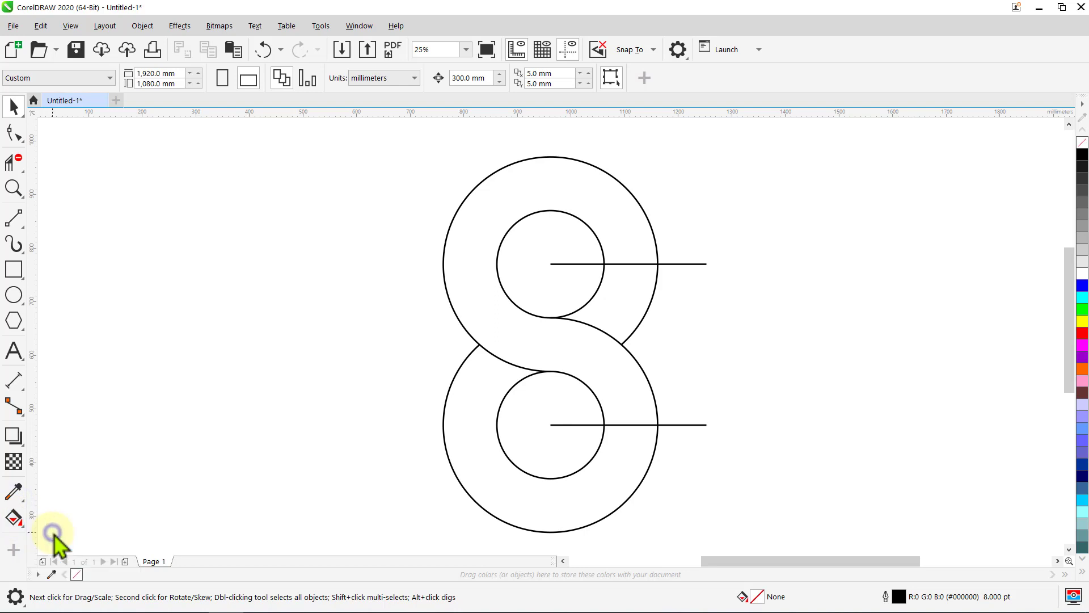
pyautogui.click(494, 338)
pyautogui.click(344, 332)
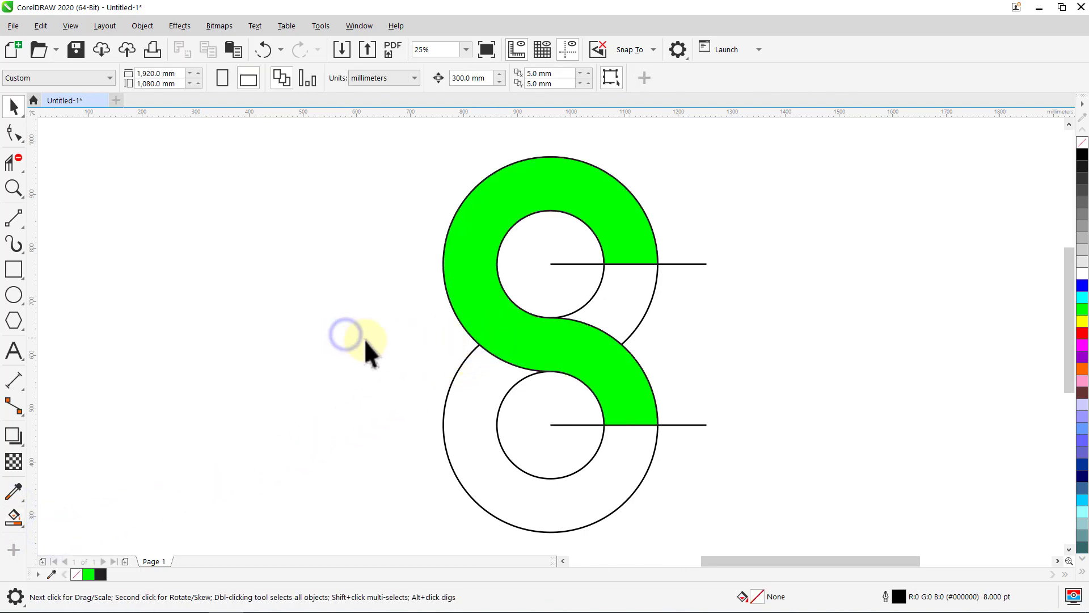
pyautogui.click(691, 263)
pyautogui.press('Delete')
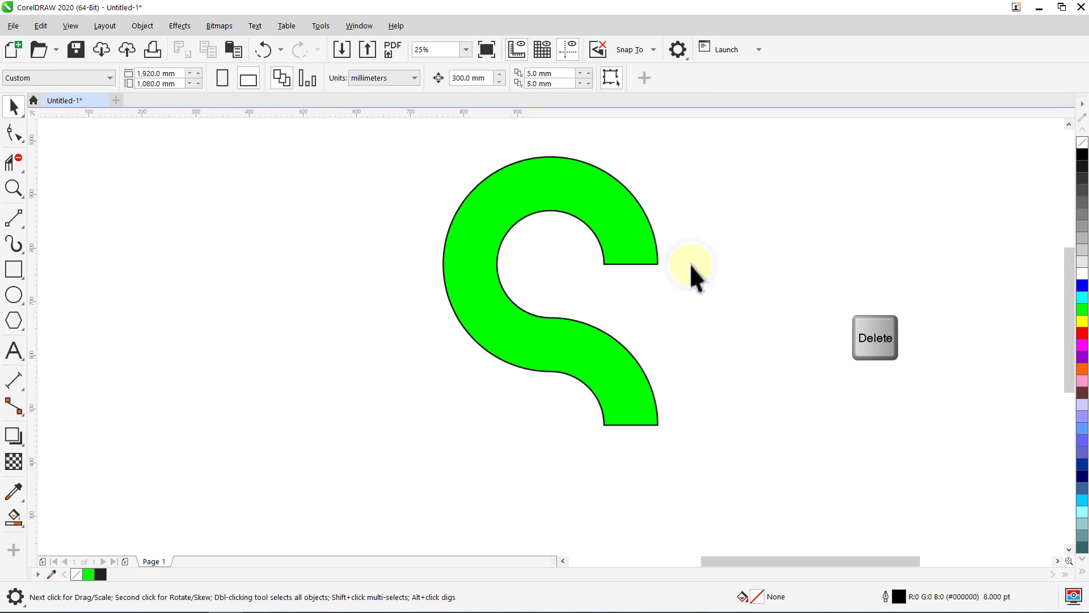
# Step: Copy the green S-shaped band 300 mm to the right and mirror the copy horizontally to form a heart outline
pyautogui.click(487, 299)
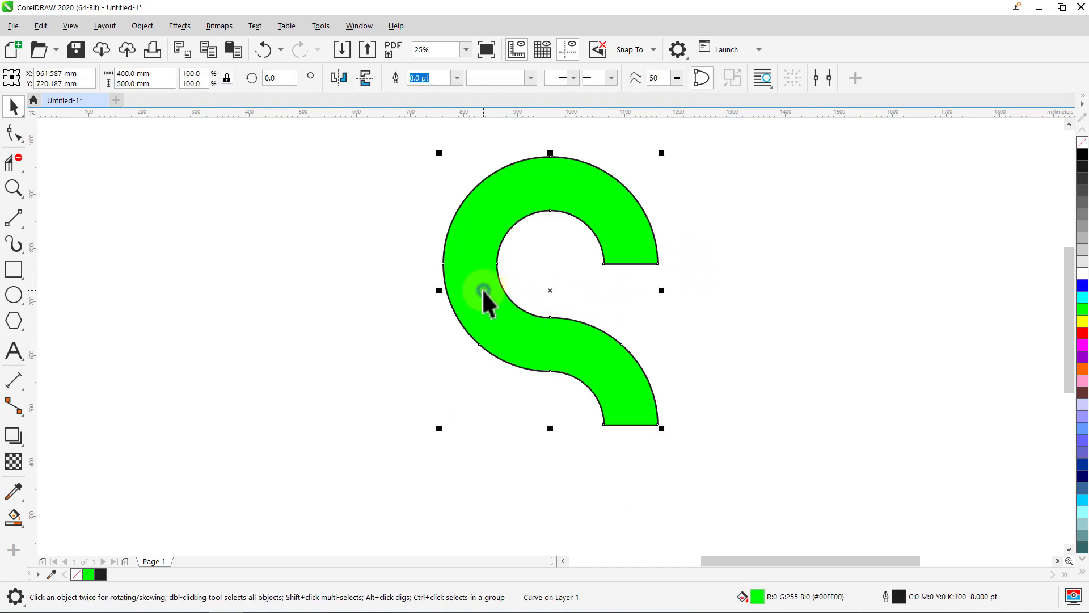
pyautogui.moveTo(441, 268); pyautogui.dragTo(603, 265)
pyautogui.rightClick(603, 265)
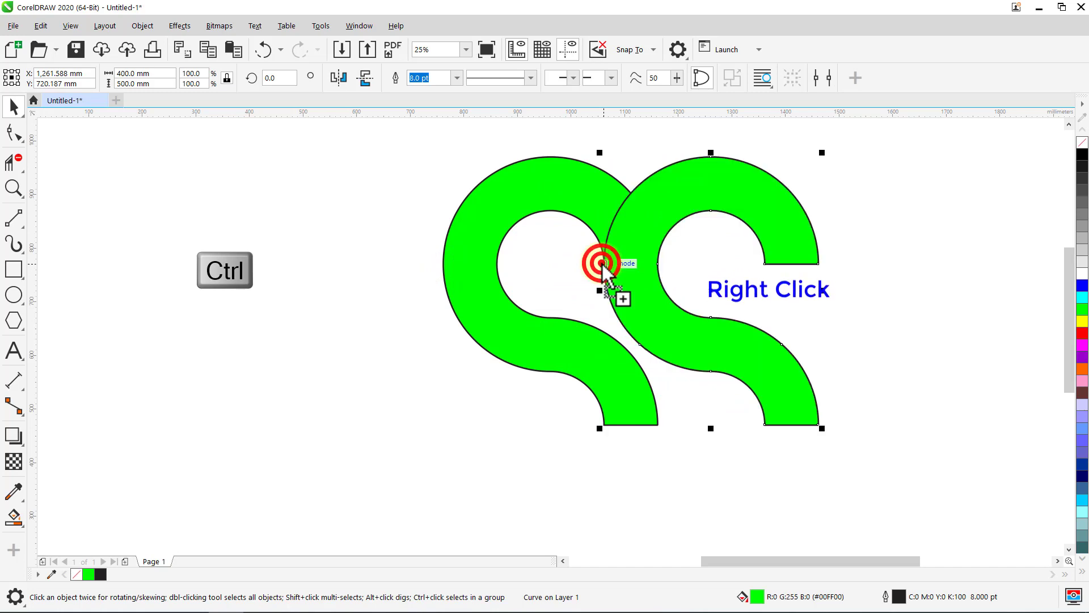
pyautogui.click(339, 80)
pyautogui.click(338, 150)
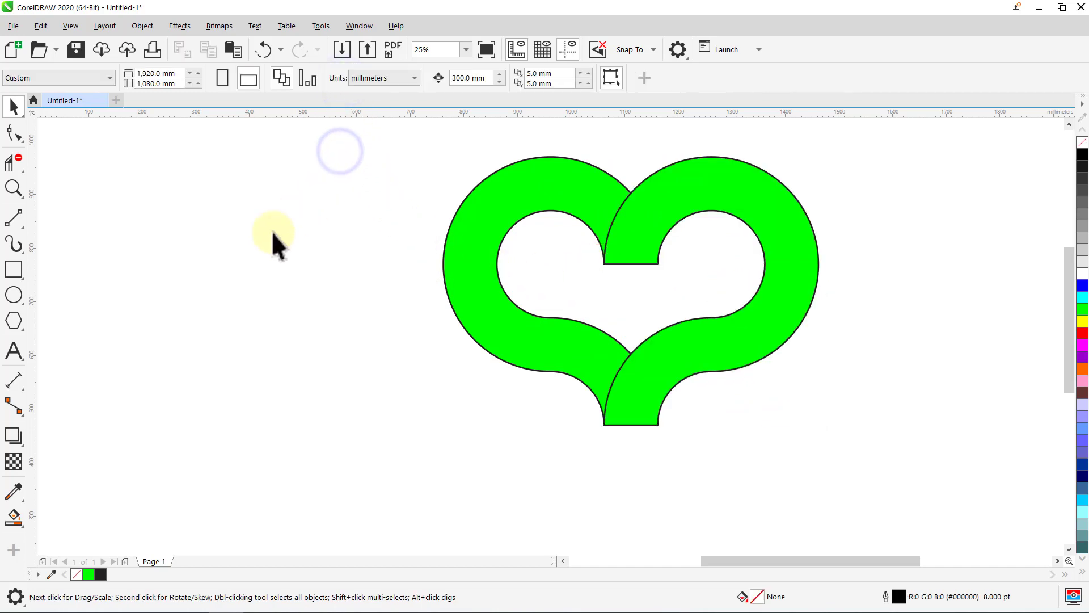
# Step: Draw a 120 mm circle centred on the heart's bottom edge and mirror it straight down below the heart
pyautogui.click(13, 295)
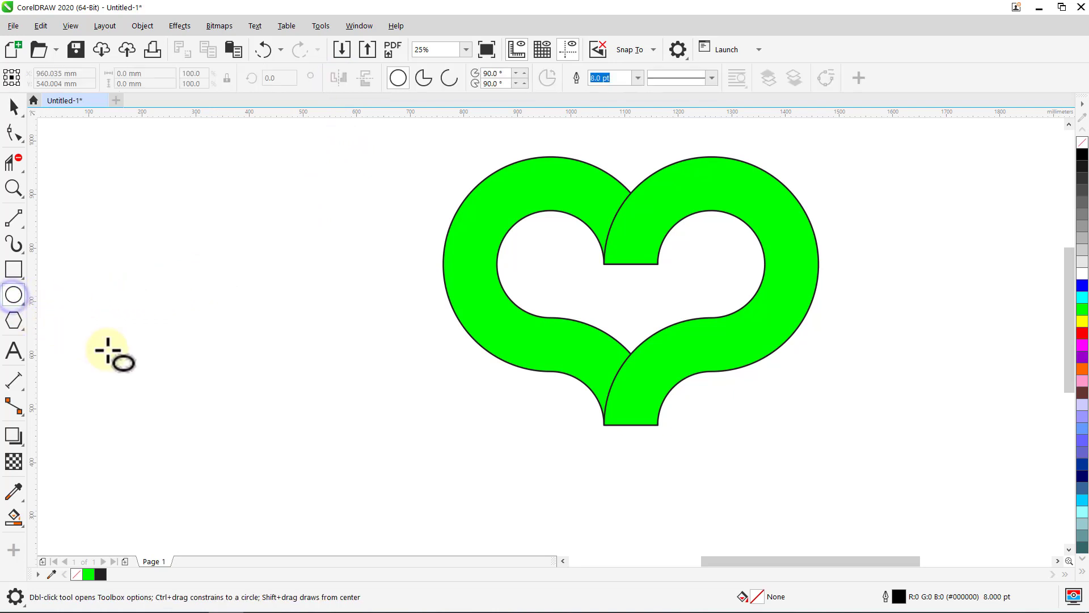
pyautogui.moveTo(630, 424); pyautogui.dragTo(676, 454)
pyautogui.press('space')
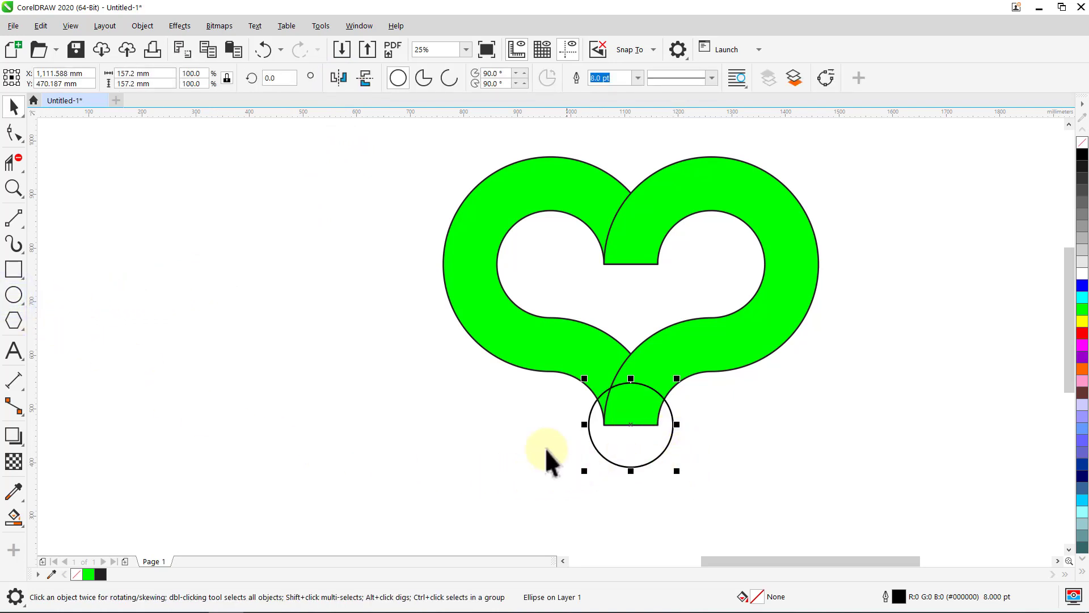
pyautogui.click(155, 84)
pyautogui.write('120')
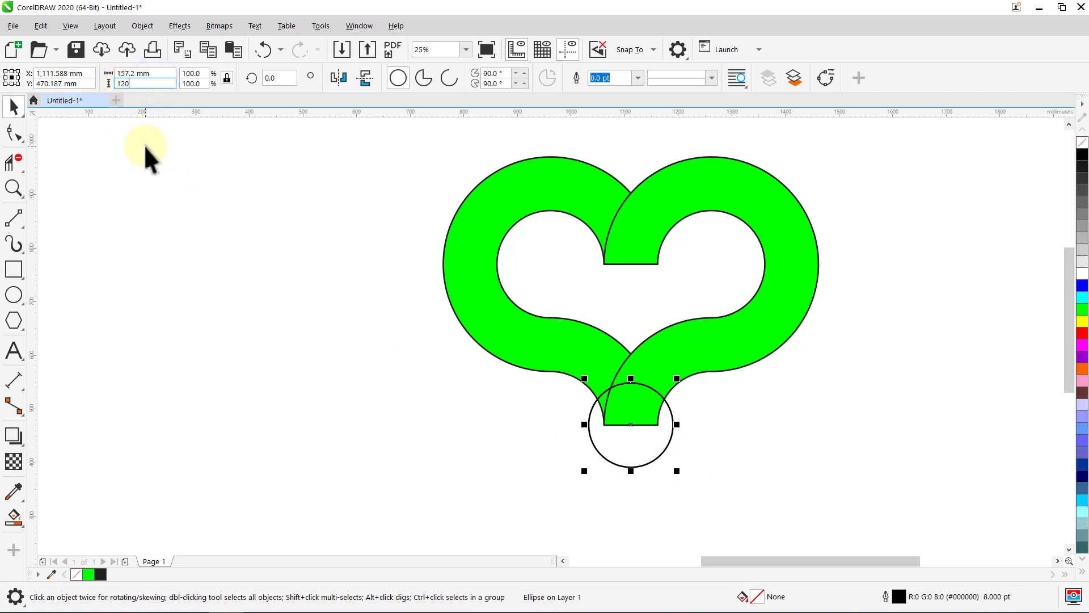
pyautogui.press('Return')
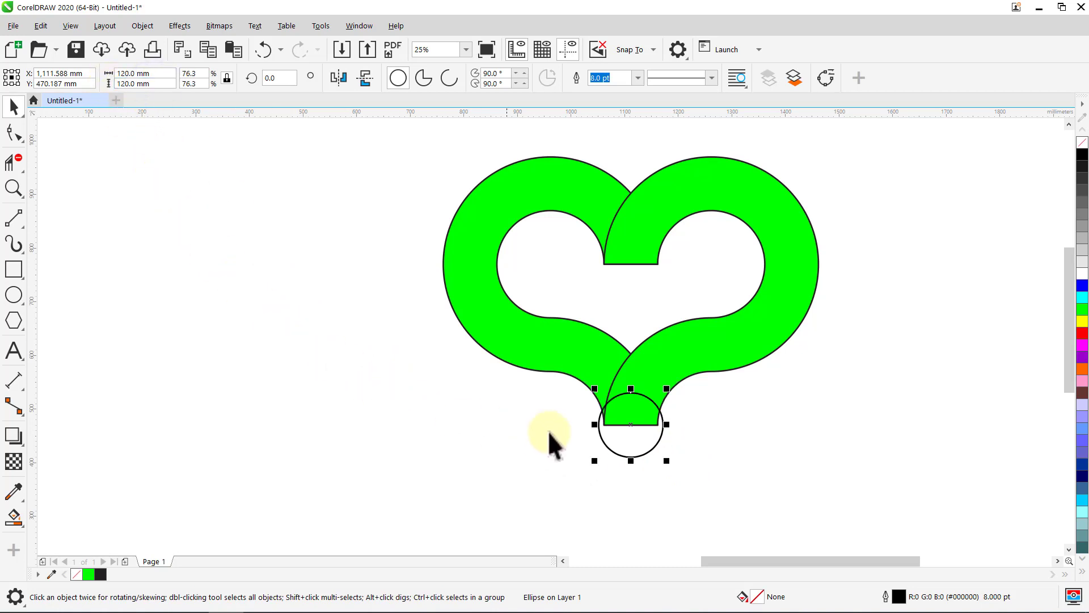
pyautogui.moveTo(631, 389); pyautogui.dragTo(625, 458)
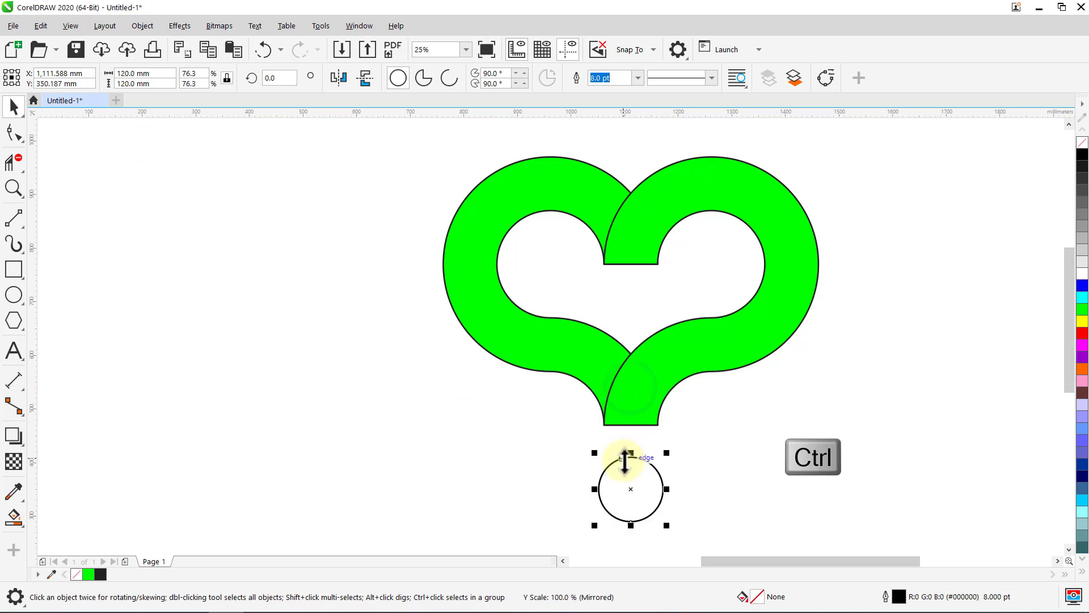
pyautogui.click(535, 444)
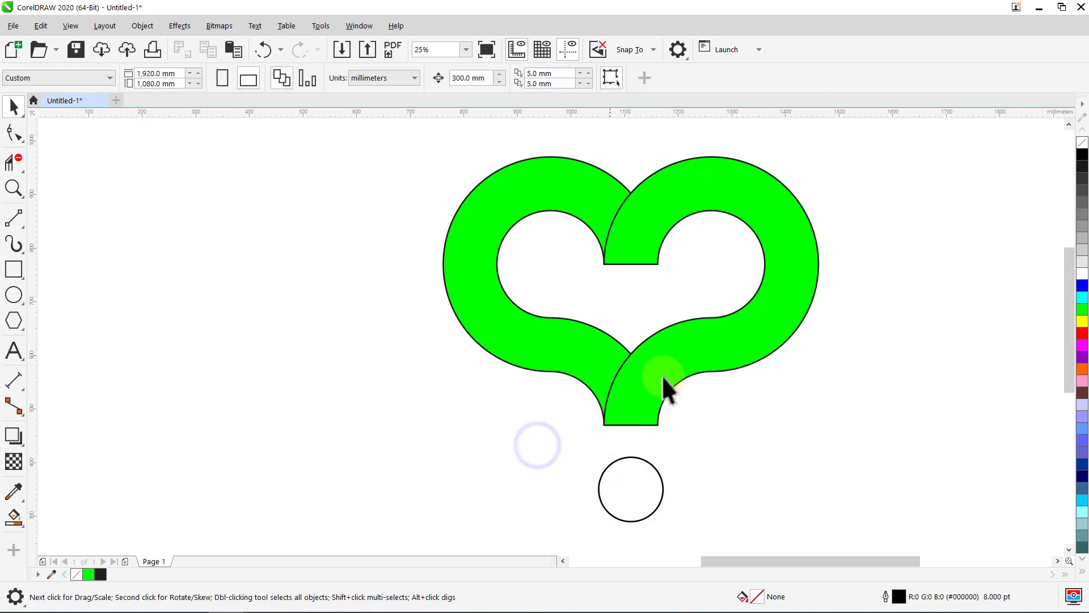
# Step: Remove the green fill from both S-shaped bands, leaving only their outlines
pyautogui.moveTo(847, 139); pyautogui.dragTo(383, 453)
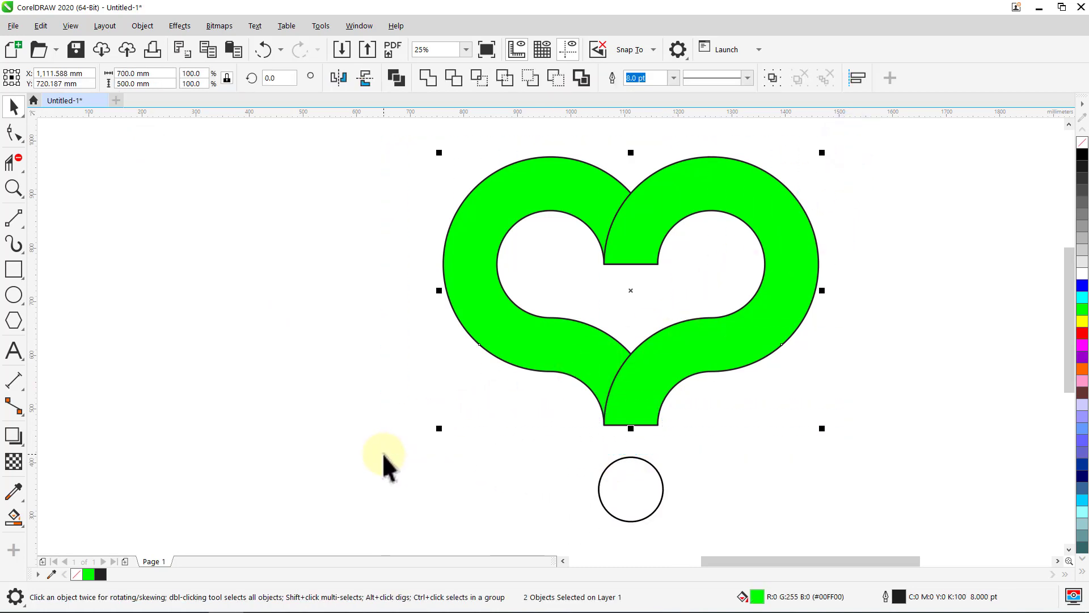
pyautogui.click(76, 574)
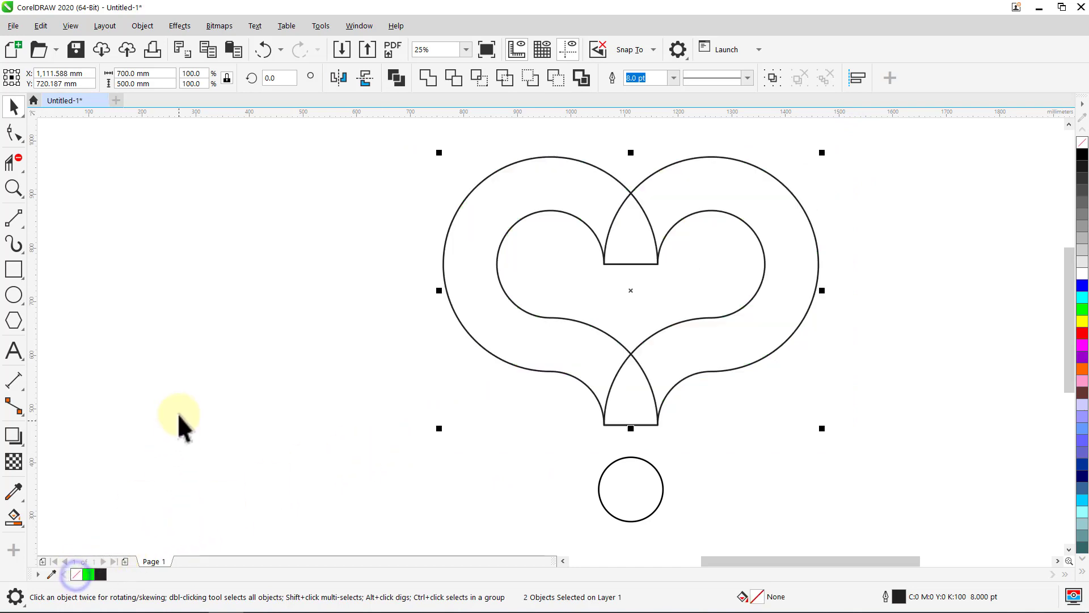
pyautogui.click(177, 412)
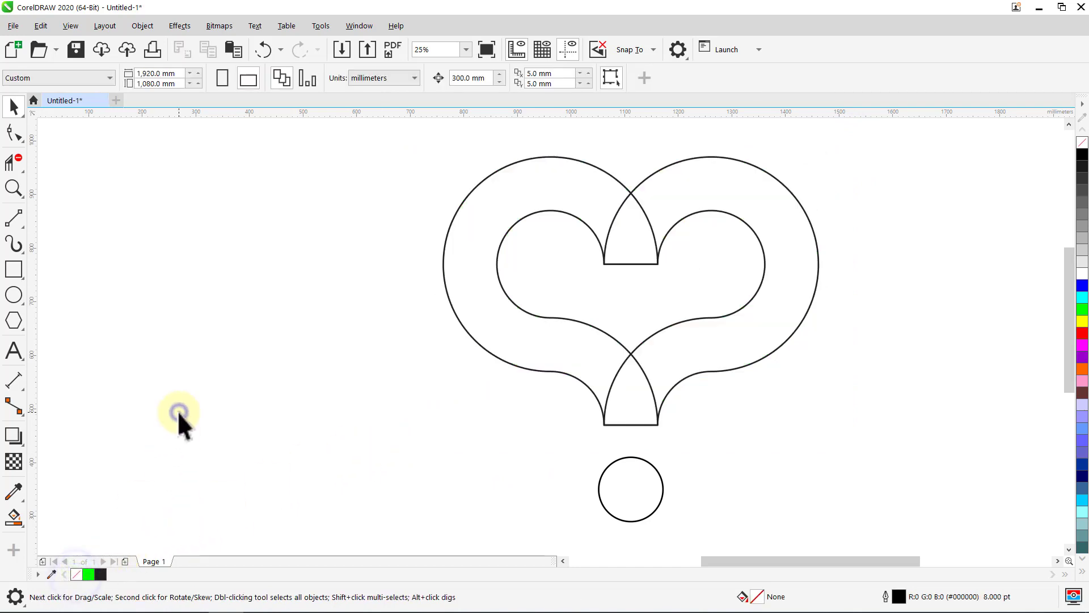
# Step: Draw two slanted lines, one about 197 mm long across the right band's upper-left arc, the other across the left band's lower curve
pyautogui.click(16, 221)
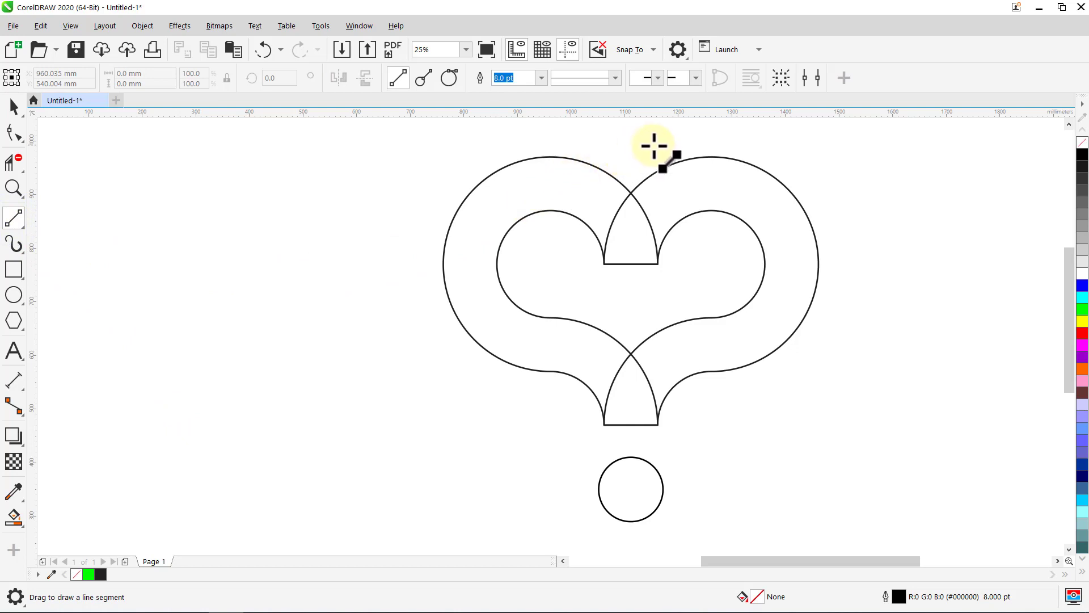
pyautogui.moveTo(673, 147); pyautogui.dragTo(715, 241)
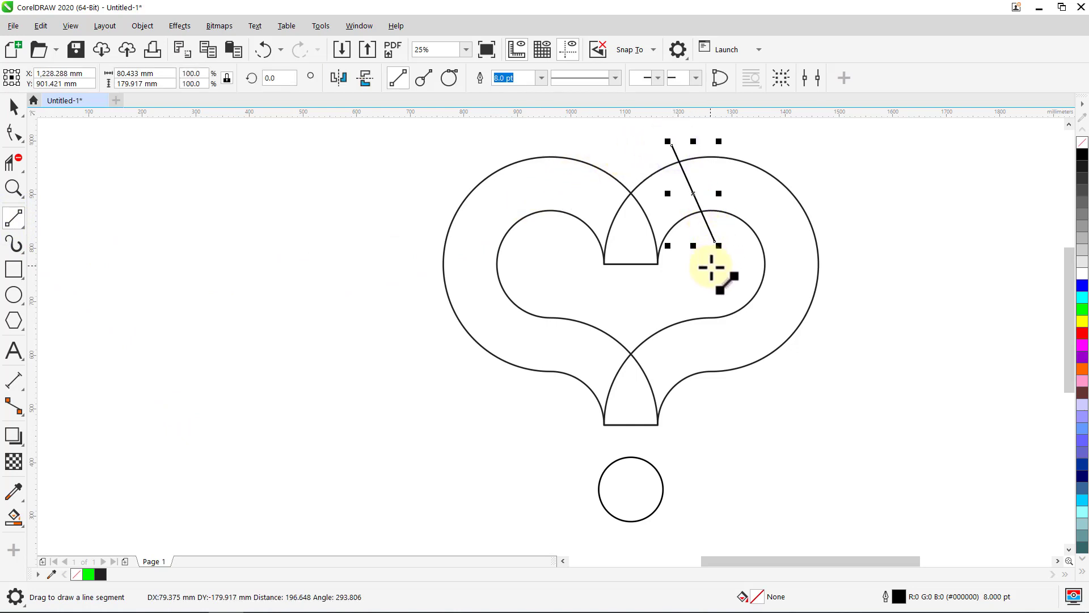
pyautogui.moveTo(599, 314); pyautogui.dragTo(546, 399)
pyautogui.press('space')
pyautogui.click(484, 414)
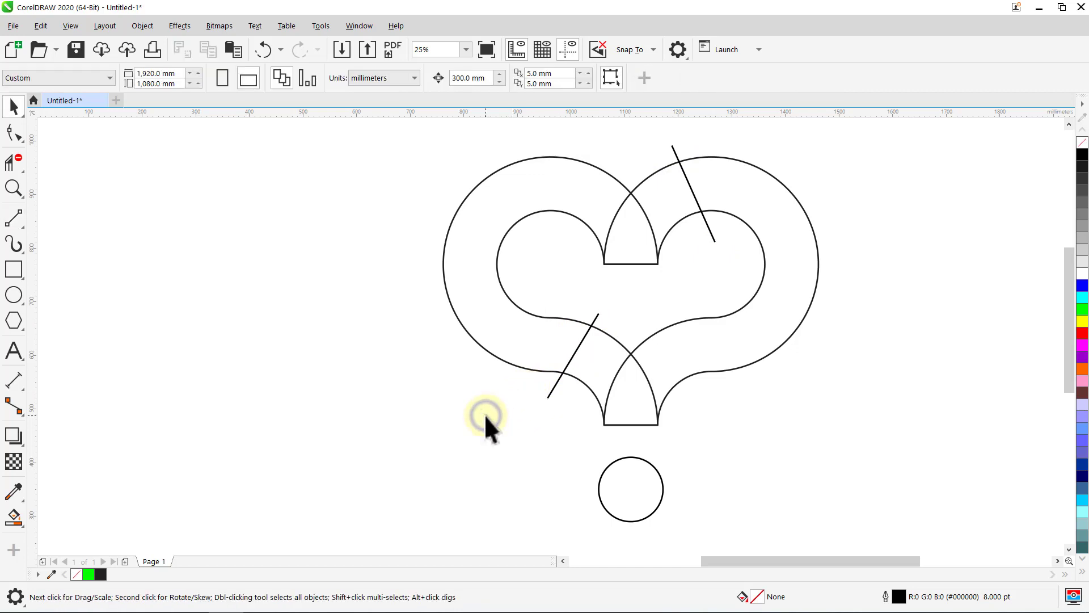
# Step: Group both bands, the circle and the two slanted lines into one object
pyautogui.hotkey('ctrl', 'a')
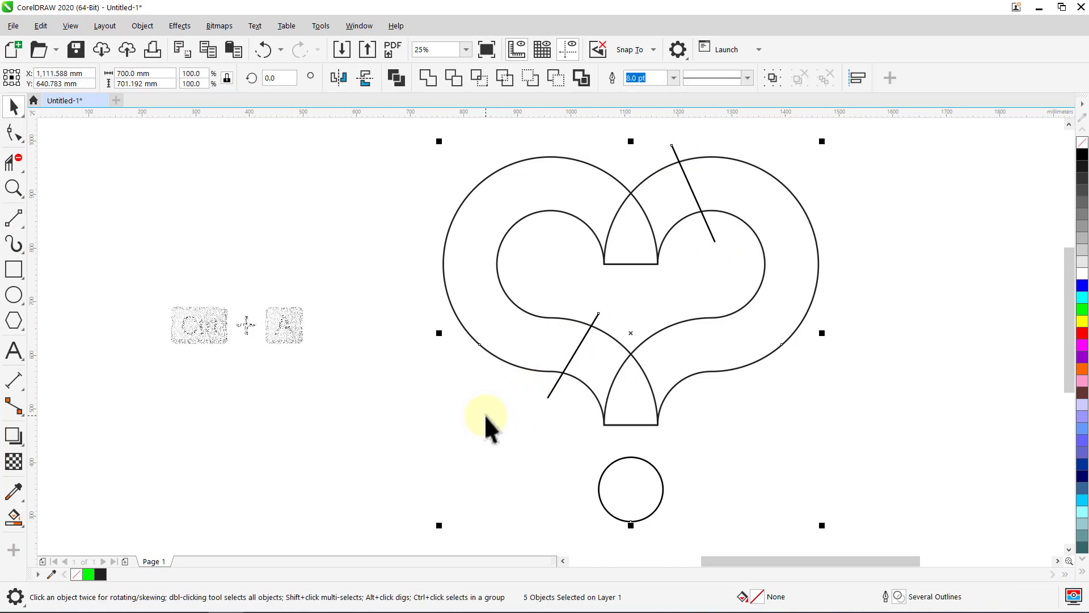
pyautogui.hotkey('ctrl', 'g')
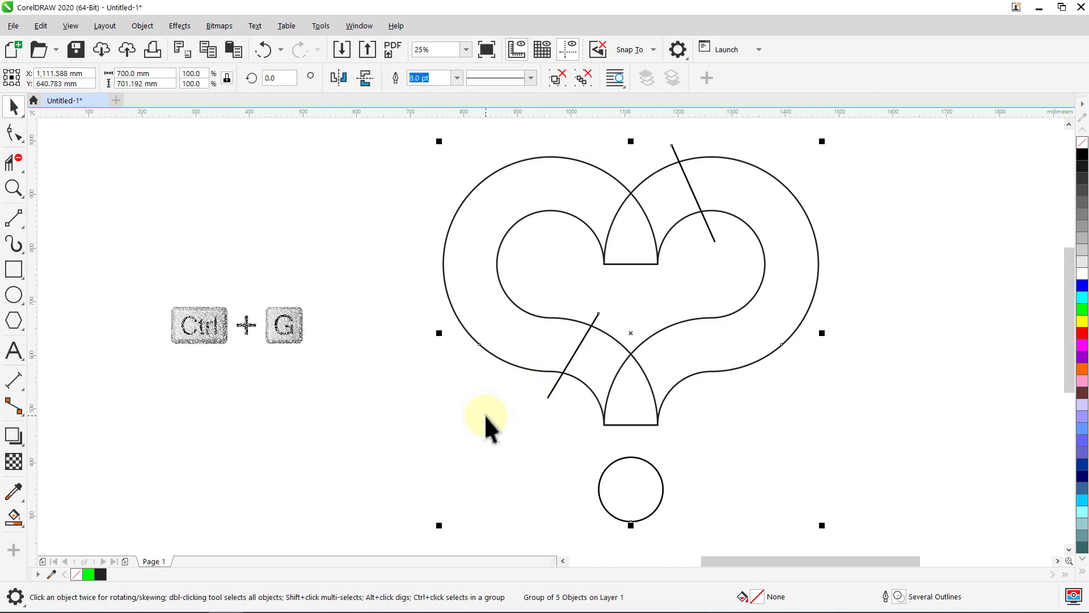
pyautogui.click(475, 418)
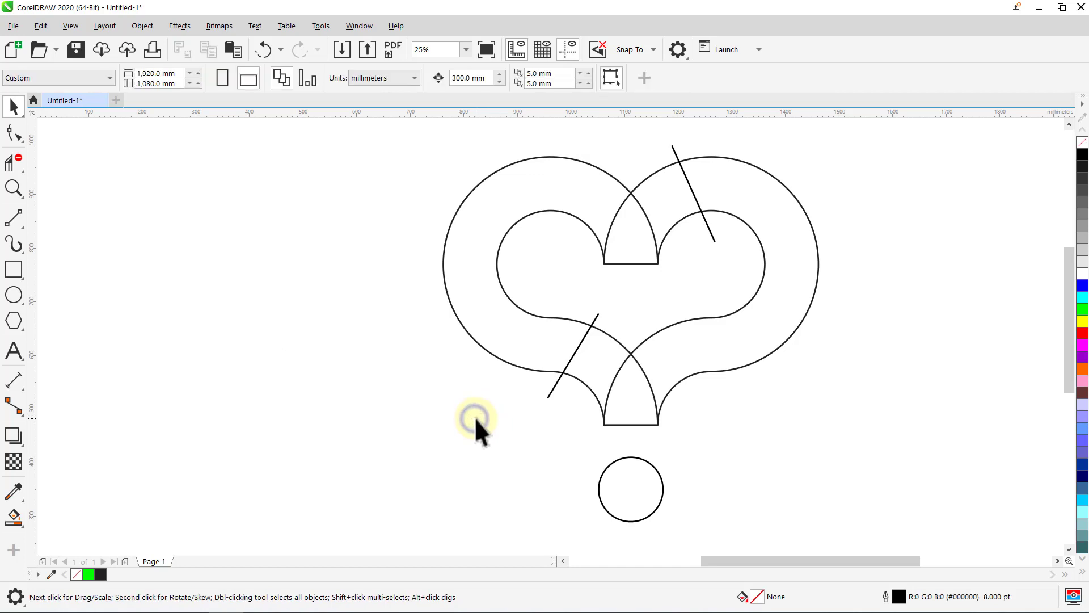
# Step: Smart Fill green the two band areas between each slanted line and the neighbouring overlap
pyautogui.click(15, 516)
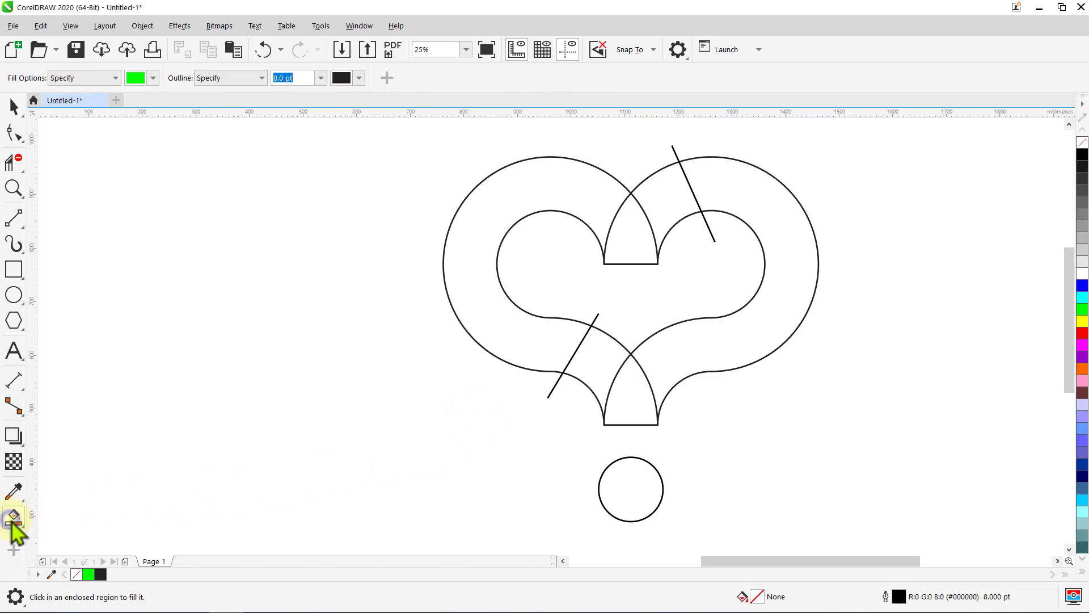
pyautogui.click(594, 366)
pyautogui.click(678, 205)
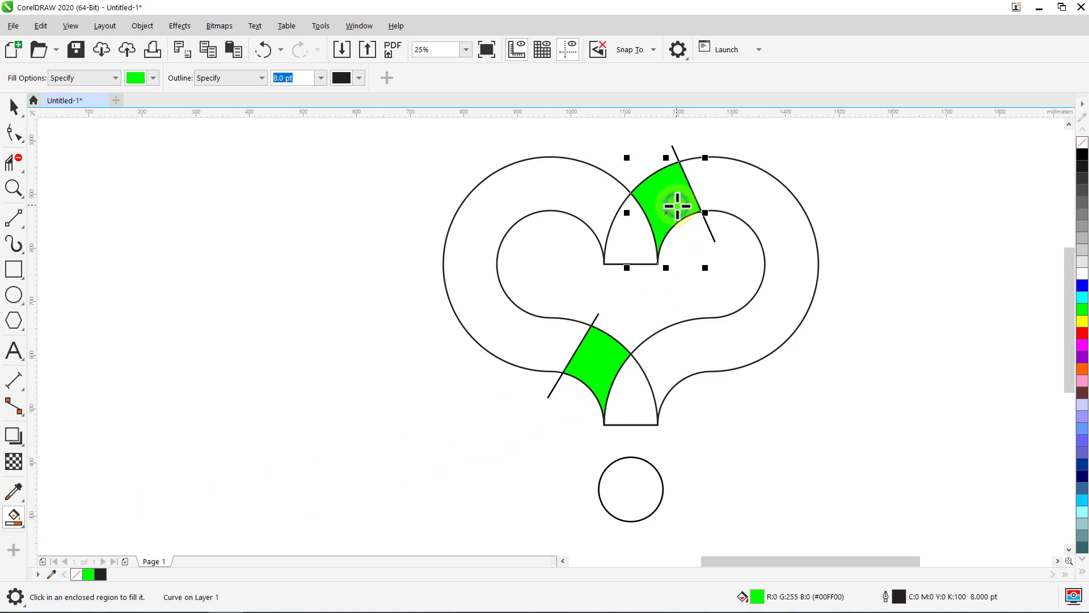
pyautogui.press('space')
pyautogui.click(823, 158)
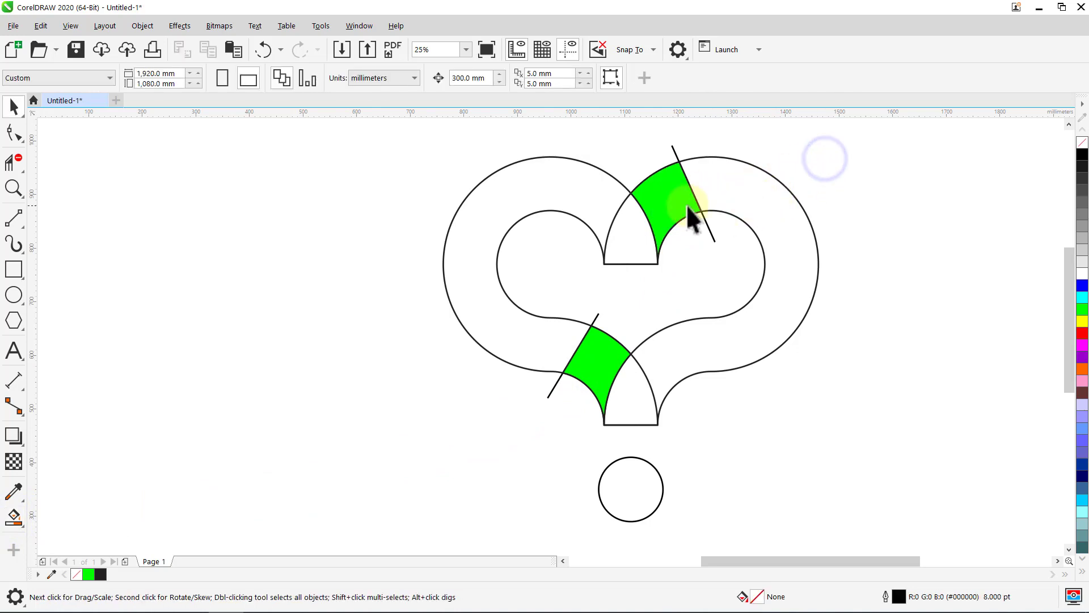
# Step: Select both green filled pieces and cut them to the clipboard
pyautogui.click(669, 199)
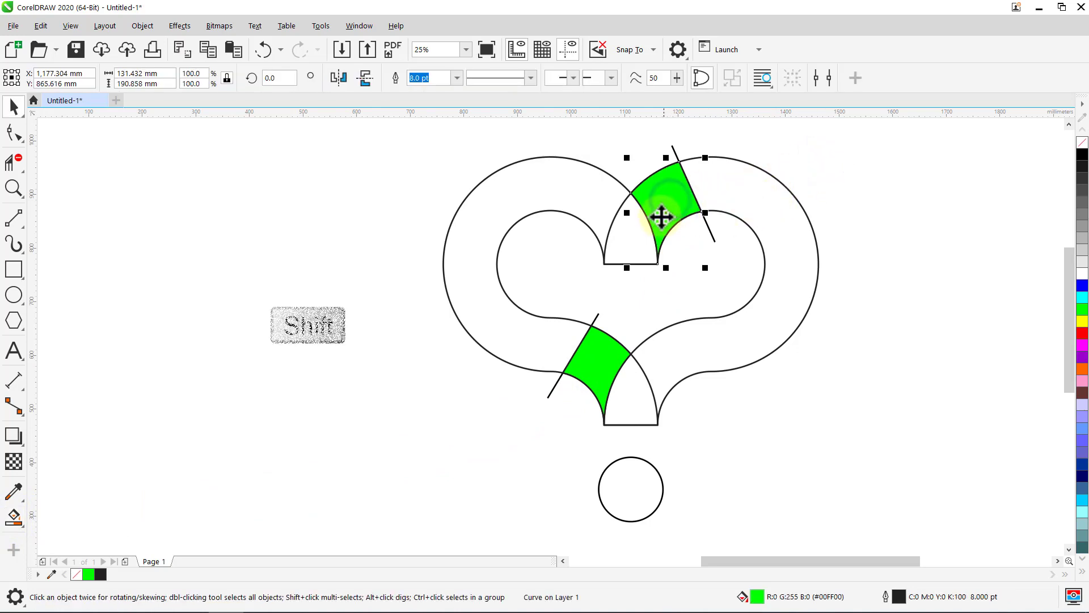
pyautogui.keyDown('shift'); pyautogui.click(593, 360); pyautogui.keyUp('shift')
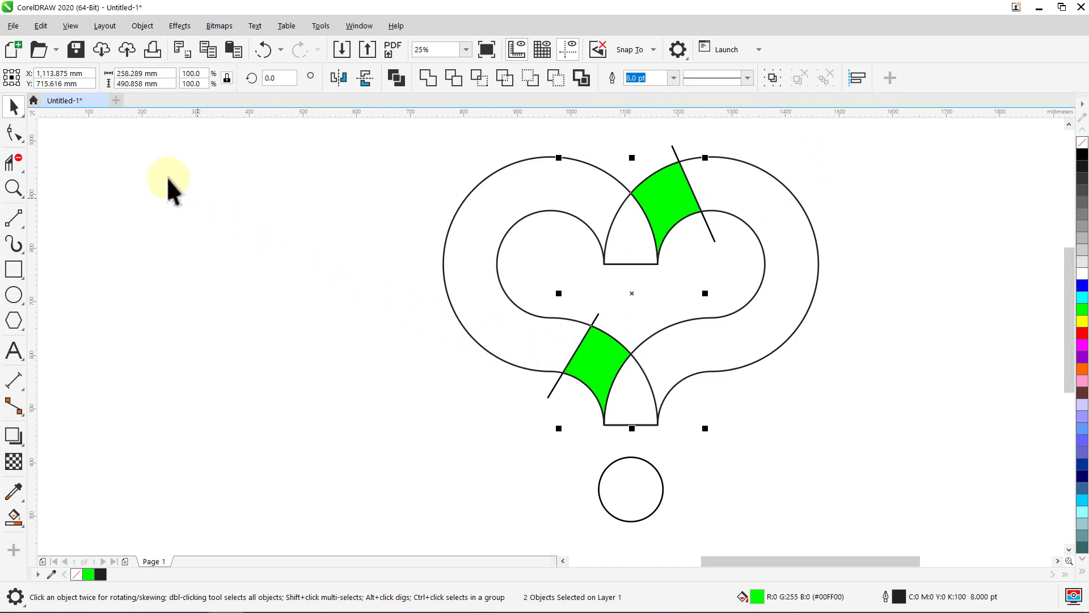
pyautogui.click(40, 25)
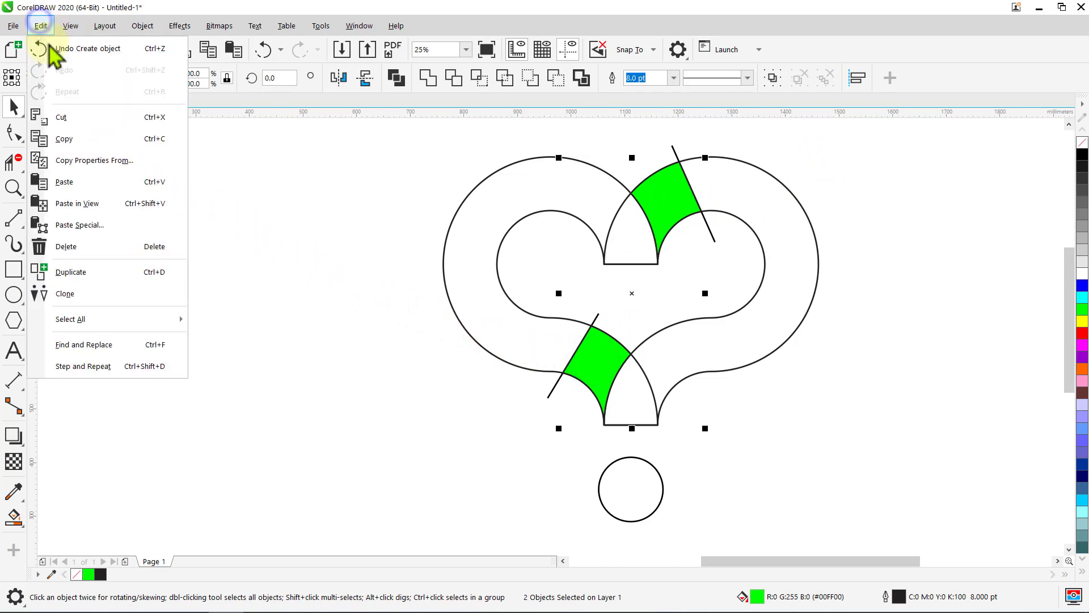
pyautogui.click(71, 119)
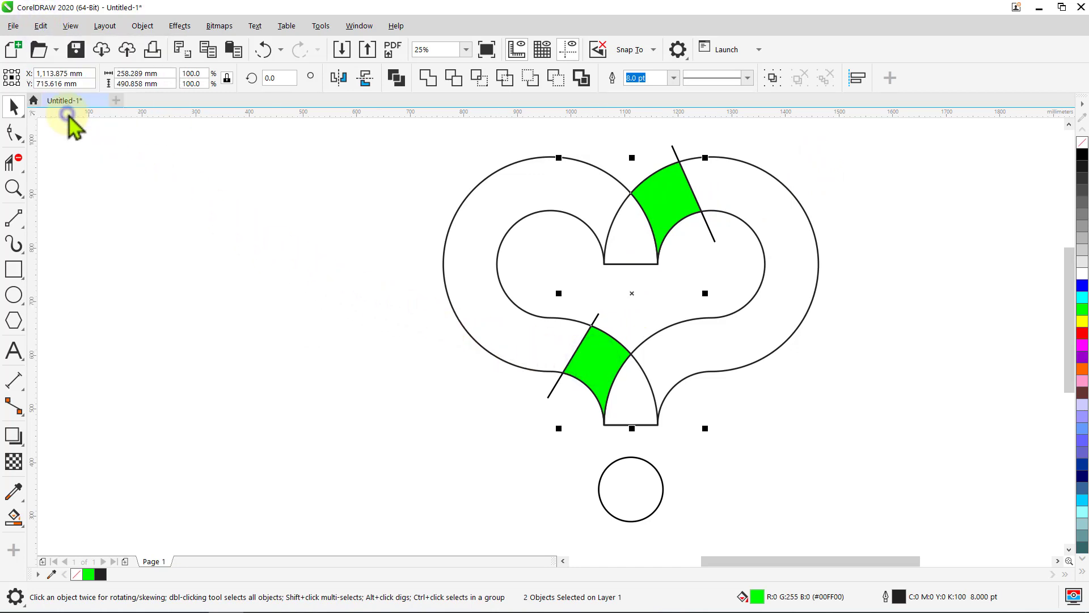
# Step: With Virtual Segment Delete, remove the crossing arcs in the upper and lower overlaps and the slanted line parts inside the bands
pyautogui.click(14, 163)
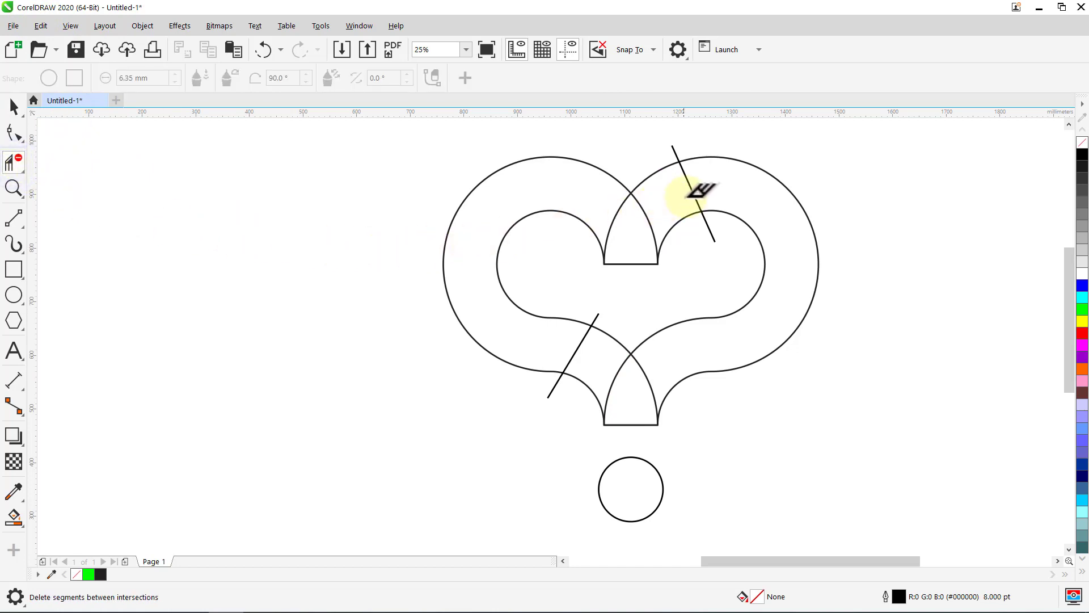
pyautogui.click(646, 215)
pyautogui.click(610, 227)
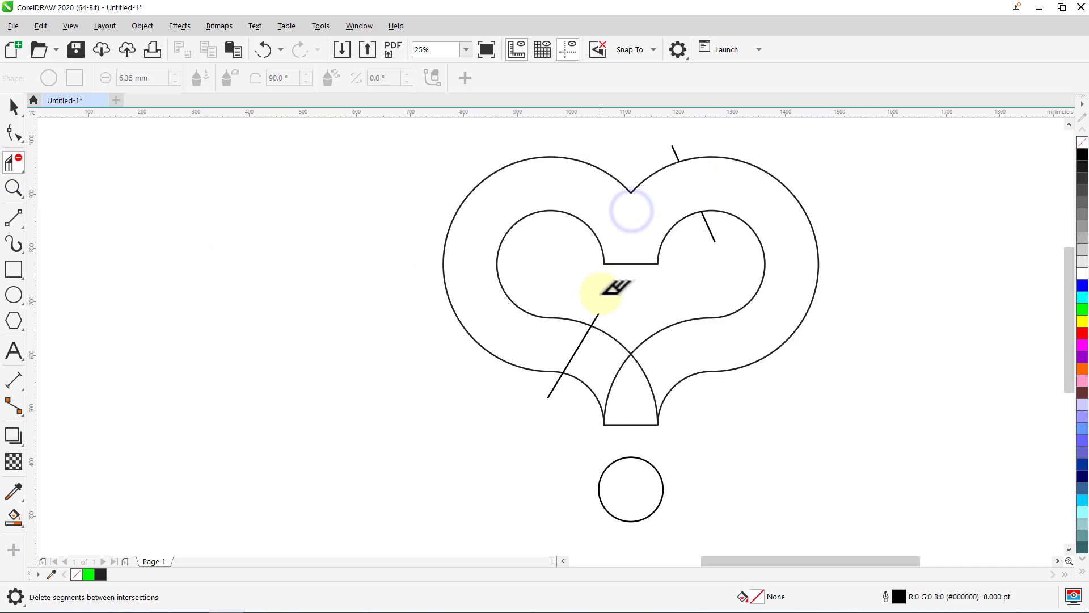
pyautogui.click(592, 338)
pyautogui.click(624, 379)
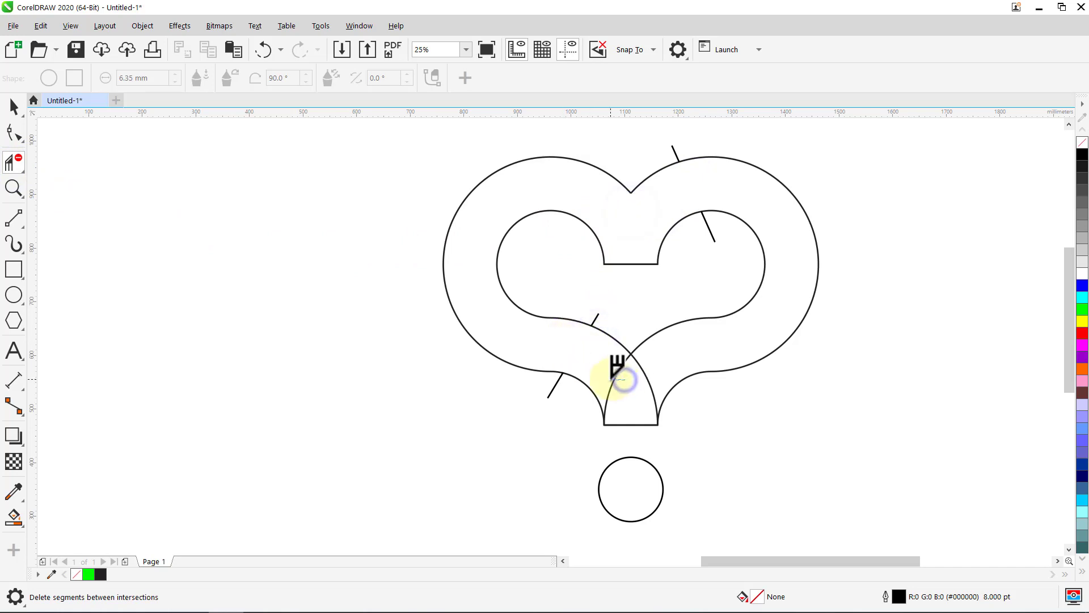
pyautogui.click(643, 374)
pyautogui.press('space')
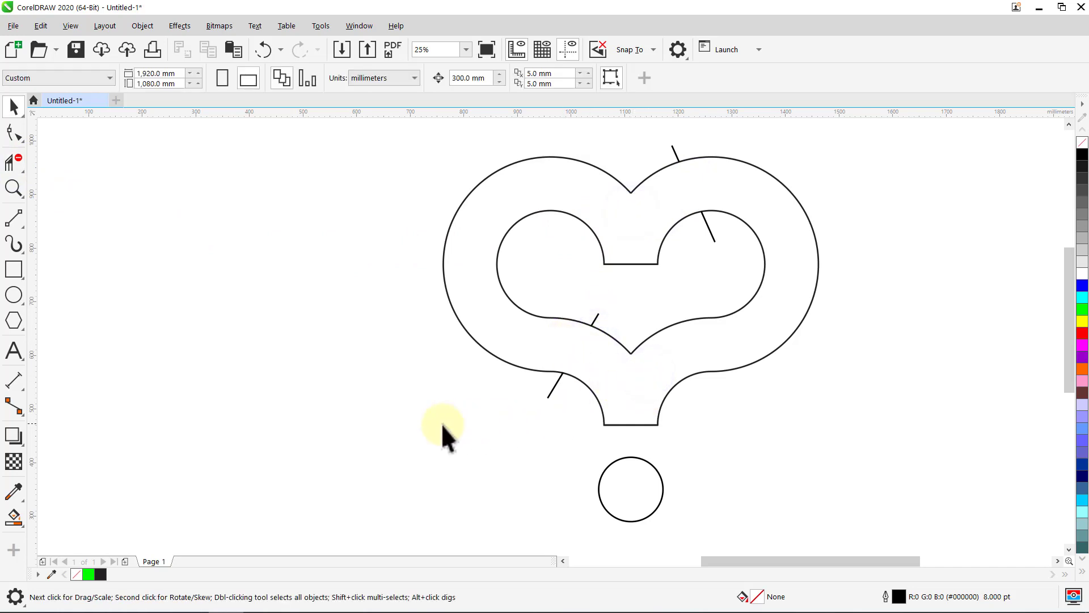
# Step: Smart Fill the heart-shaped band and the circle below it green, and delete the group of construction outlines
pyautogui.click(17, 516)
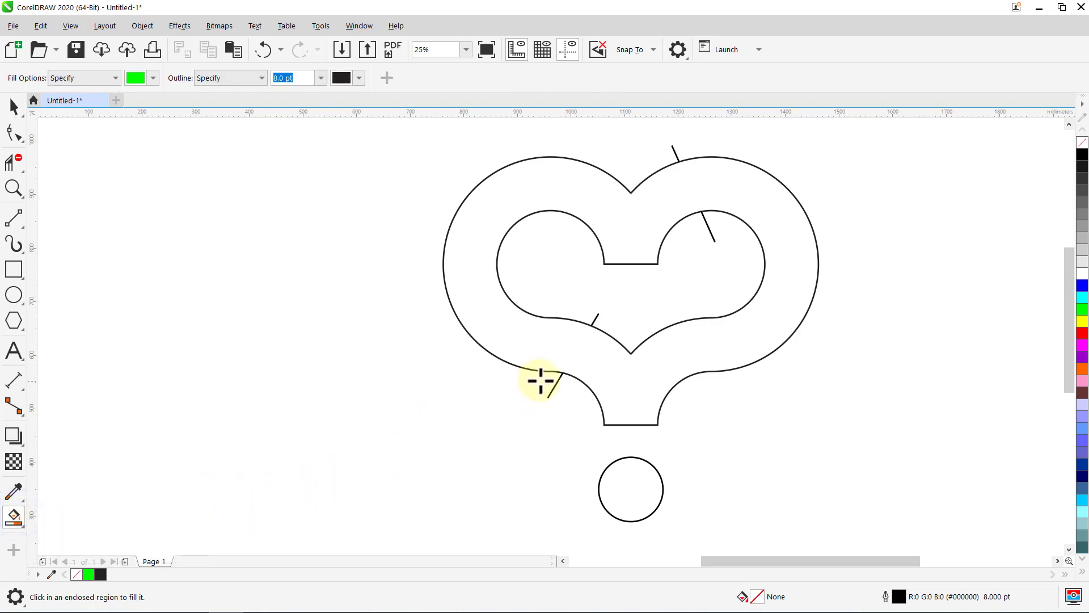
pyautogui.click(548, 362)
pyautogui.click(619, 485)
pyautogui.press('space')
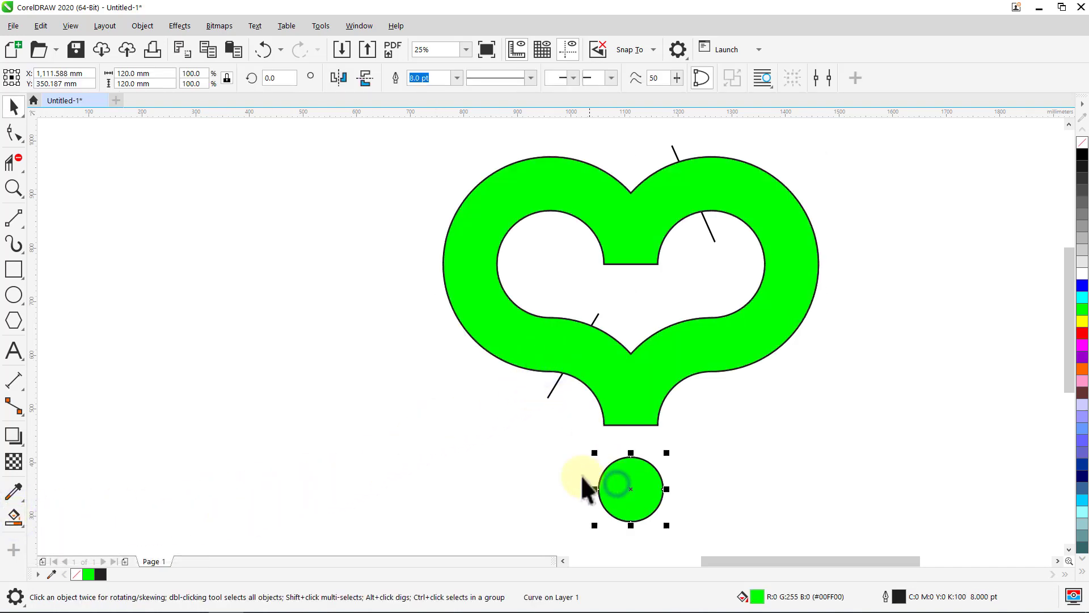
pyautogui.click(478, 457)
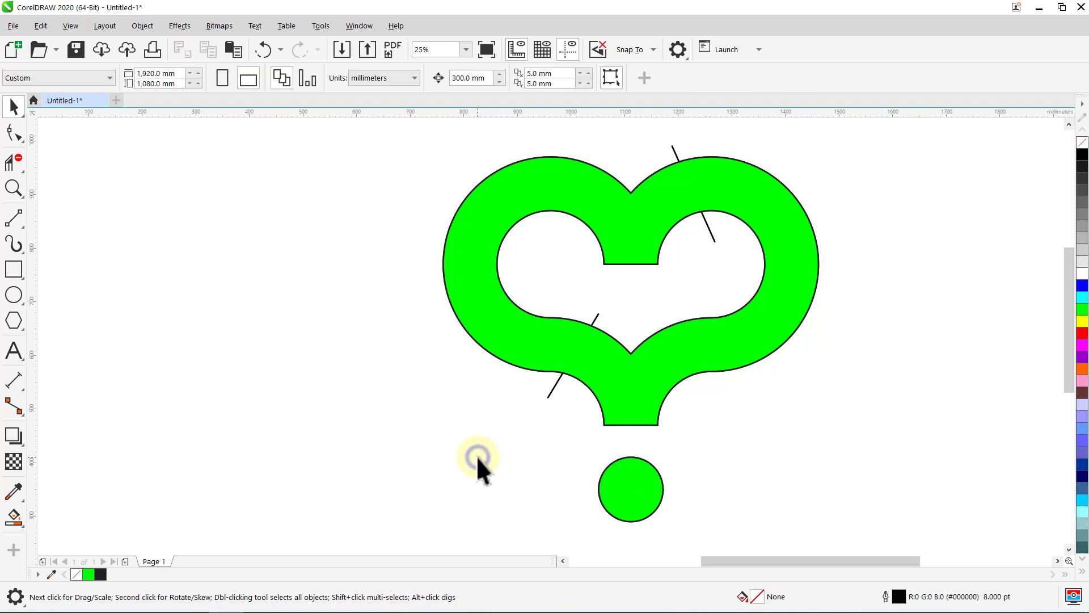
pyautogui.click(552, 390)
pyautogui.press('Delete')
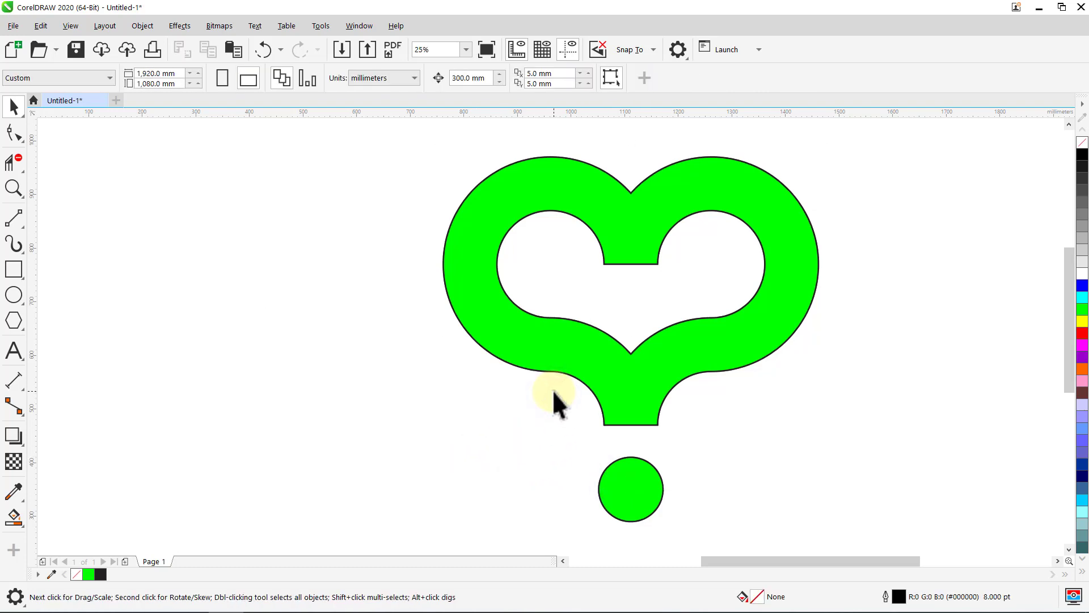
# Step: Remove the outlines from the green heart-shaped band and the circle below it
pyautogui.press('F4')
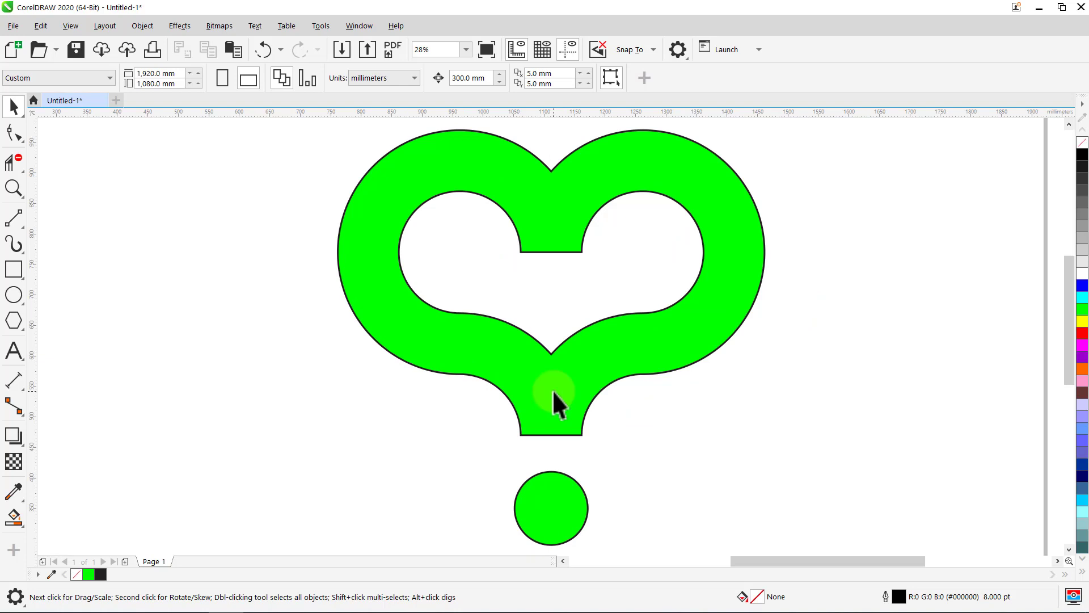
pyautogui.hotkey('ctrl', 'a')
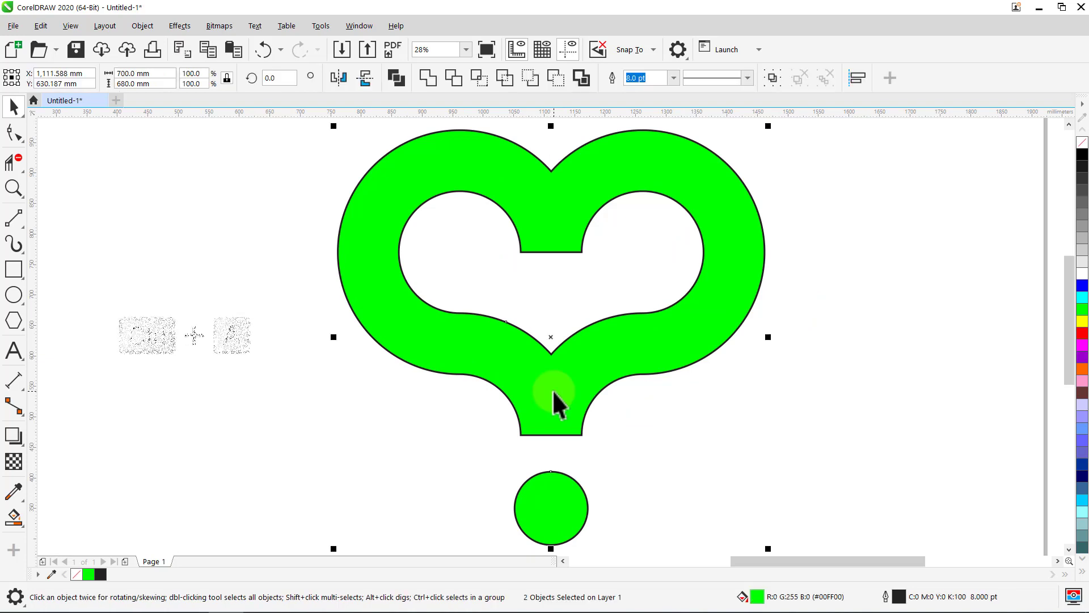
pyautogui.click(674, 77)
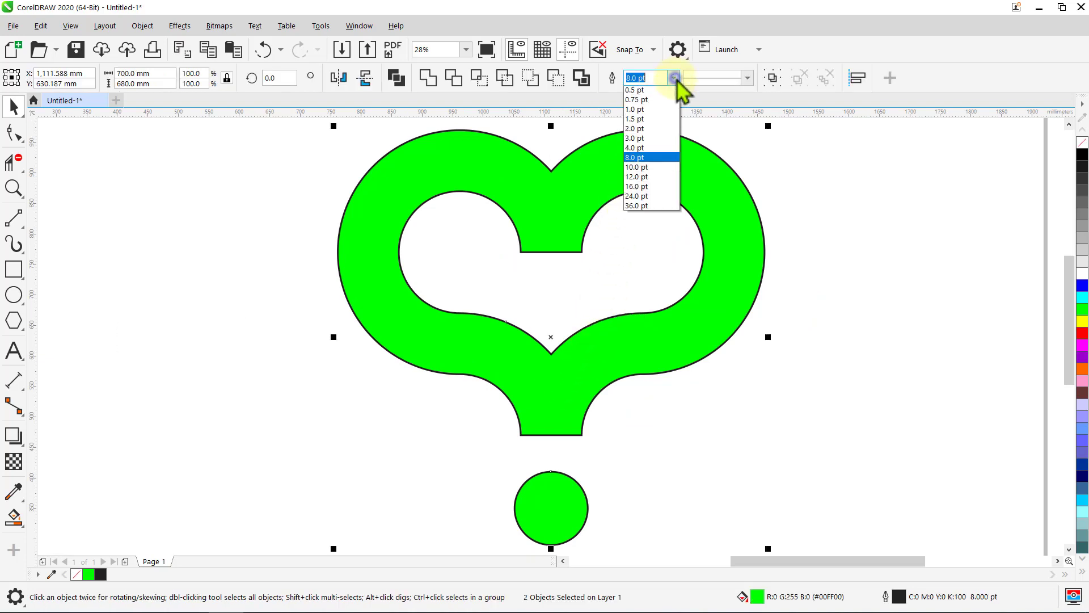
pyautogui.click(662, 88)
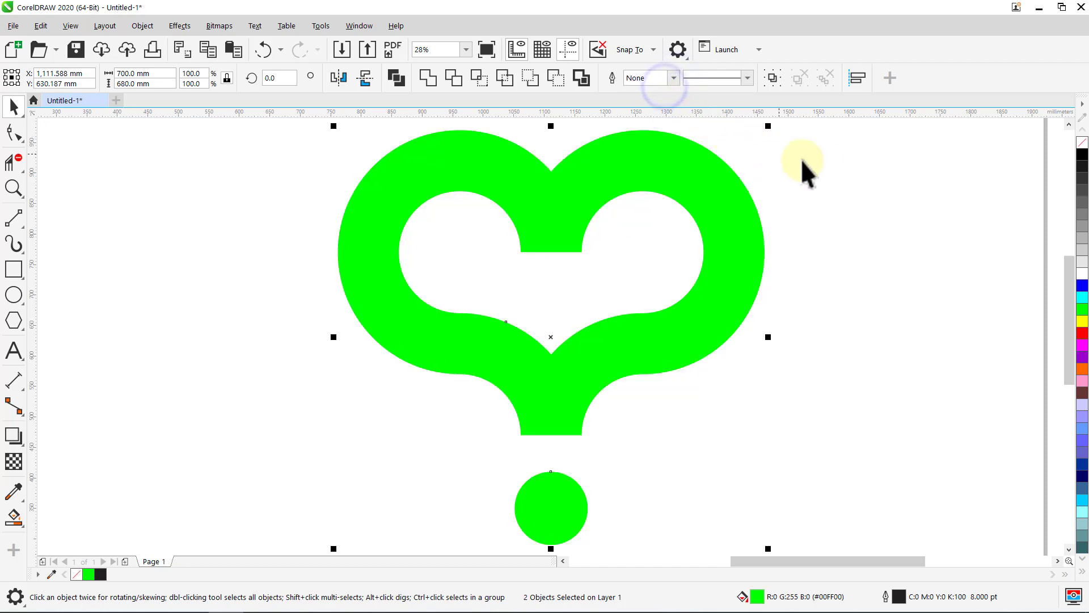
pyautogui.click(825, 160)
# Step: Give the heart band a vertical linear fountain fill from Ruby Red (#990000) at the upper notch to Red (#FF0000) at the lower end
pyautogui.click(734, 213)
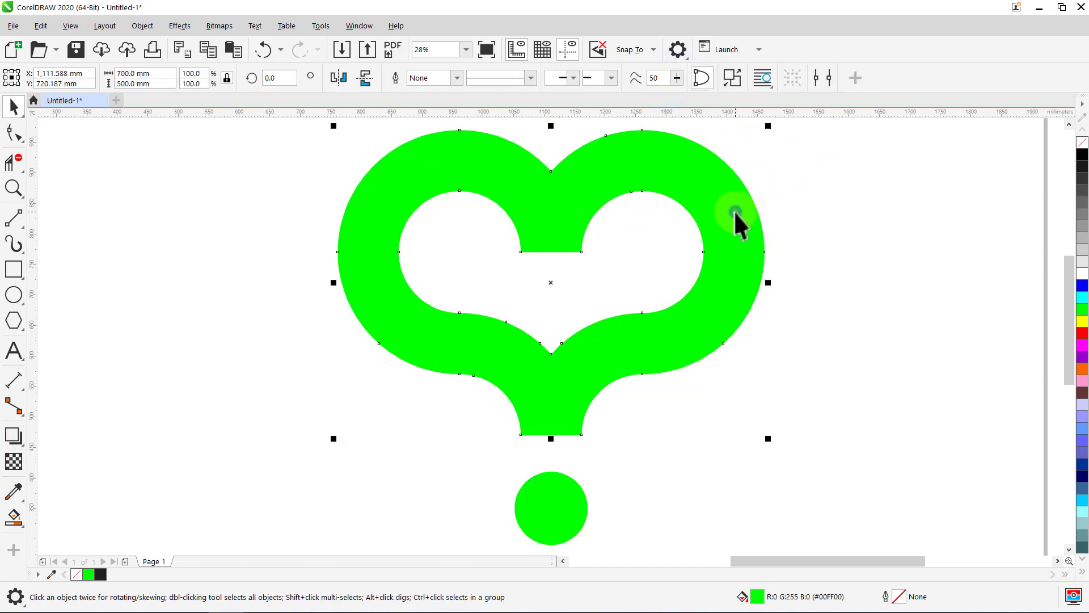
pyautogui.click(14, 517)
pyautogui.click(64, 517)
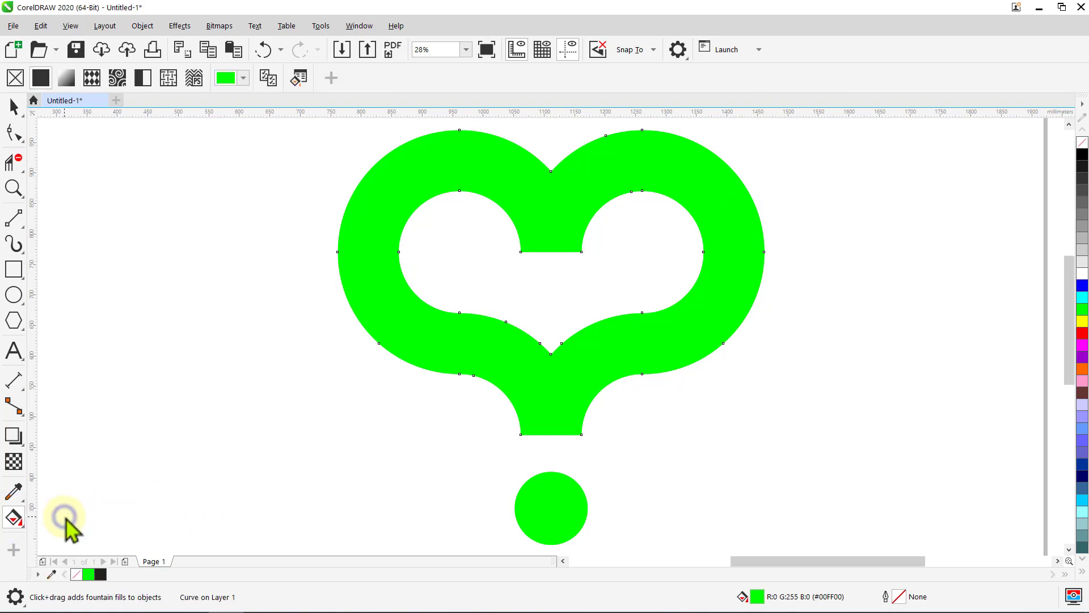
pyautogui.moveTo(551, 171); pyautogui.dragTo(574, 452)
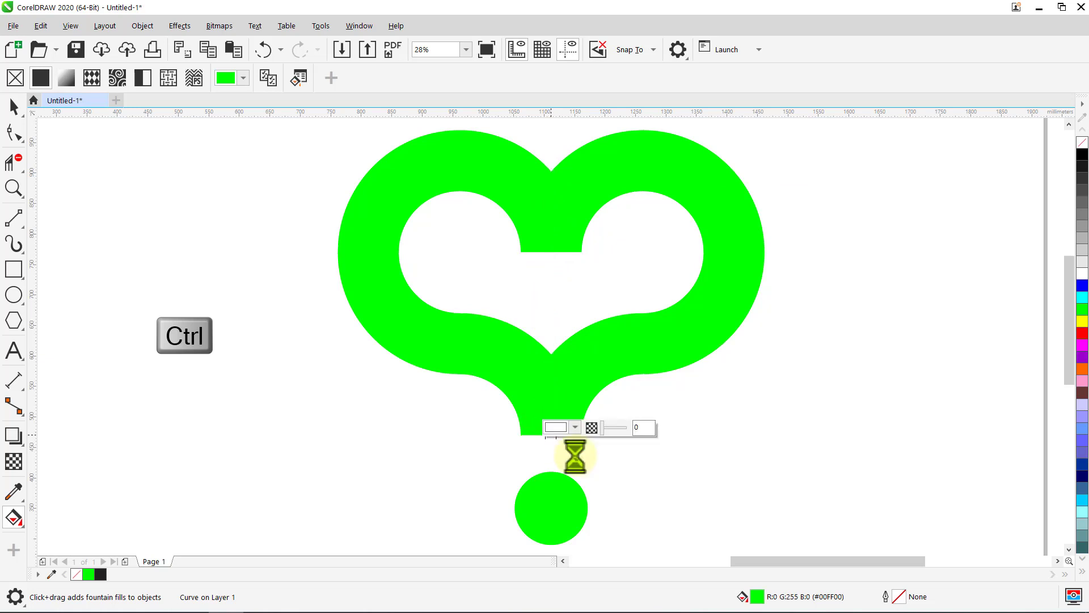
pyautogui.click(1082, 572)
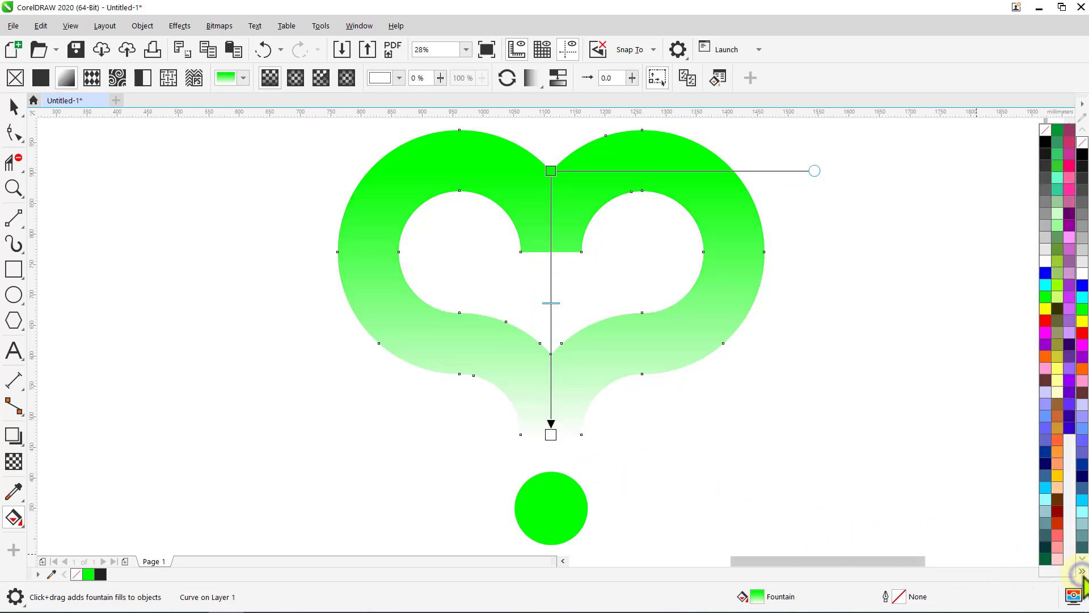
pyautogui.moveTo(1058, 512); pyautogui.dragTo(552, 179)
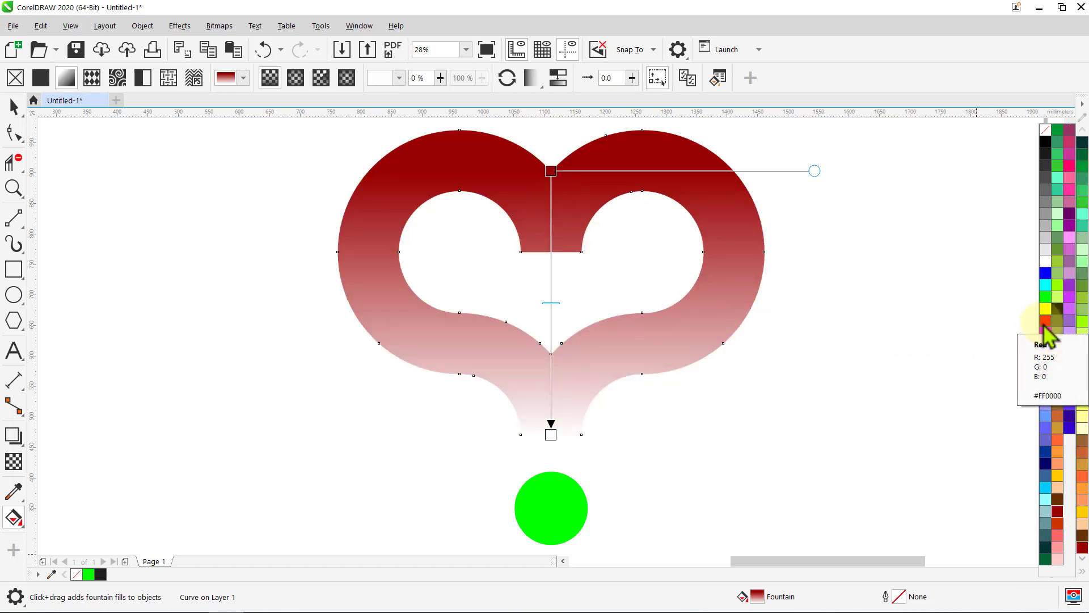
pyautogui.moveTo(1046, 336); pyautogui.dragTo(551, 438)
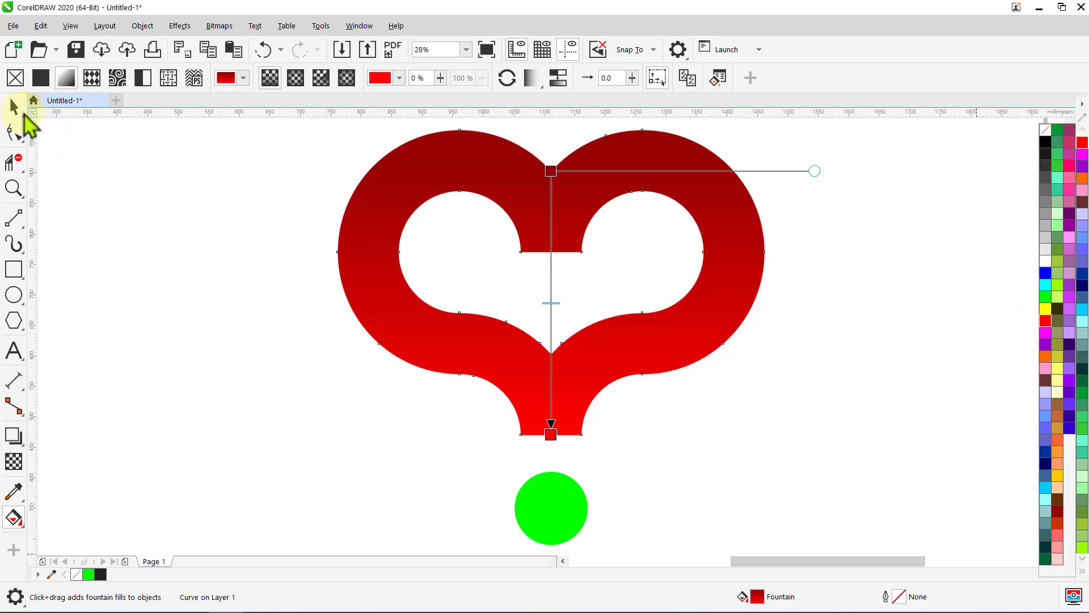
pyautogui.click(14, 104)
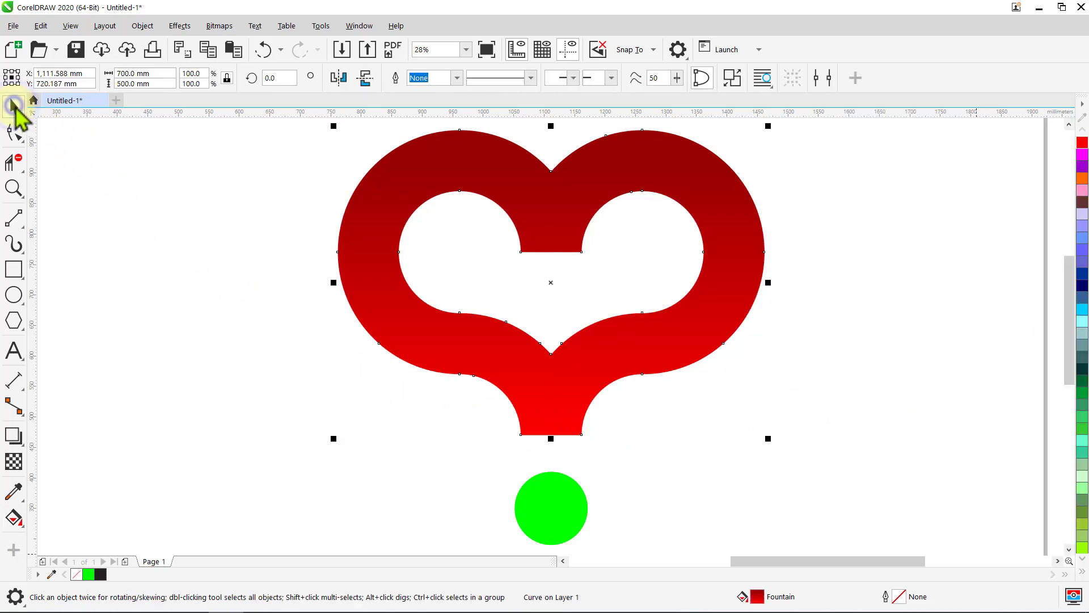
pyautogui.click(59, 161)
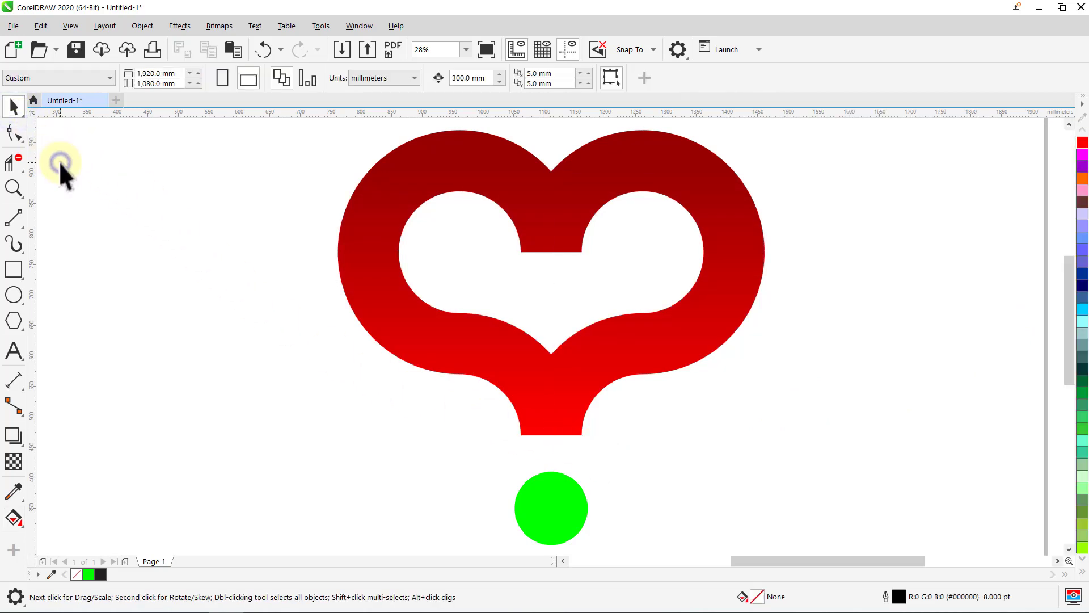
# Step: Give the circle an elliptical fountain fill with Red (#FF0000) at the centre and Ruby Red (#990000) at the edge
pyautogui.click(544, 493)
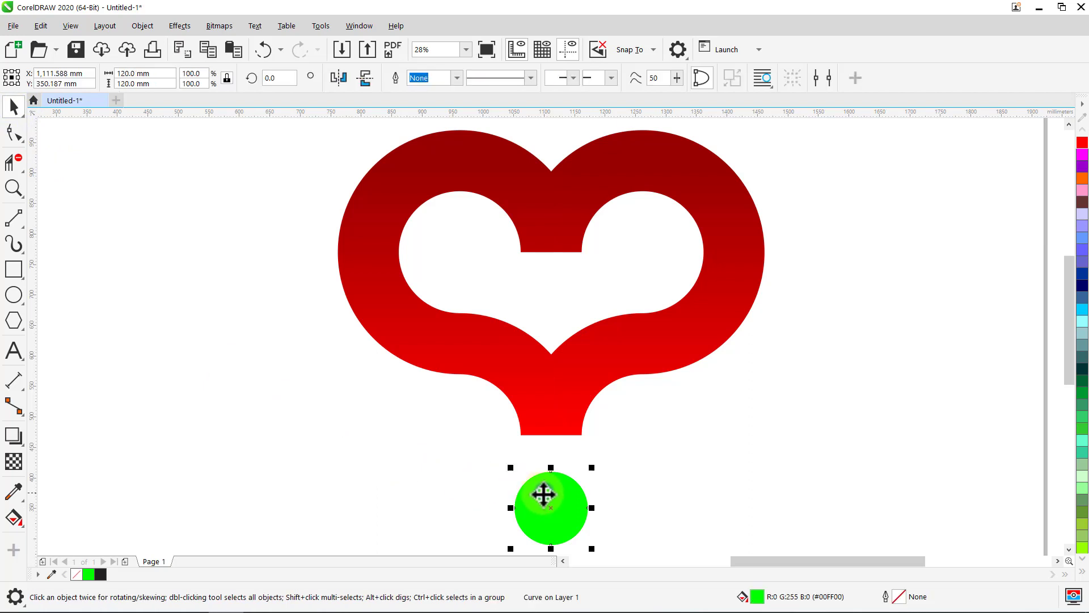
pyautogui.click(14, 519)
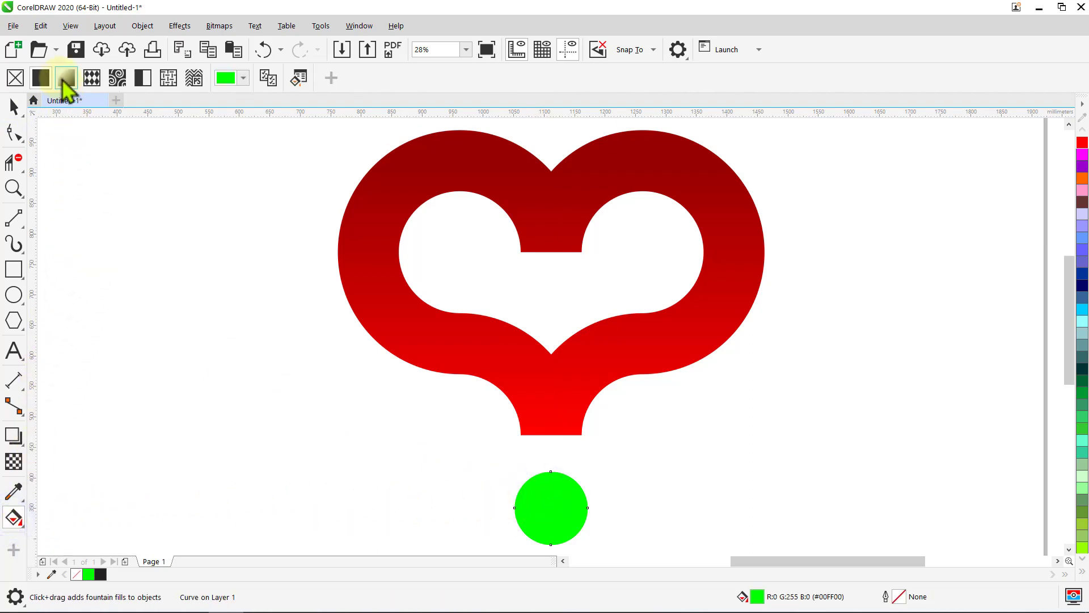
pyautogui.click(66, 78)
pyautogui.click(296, 78)
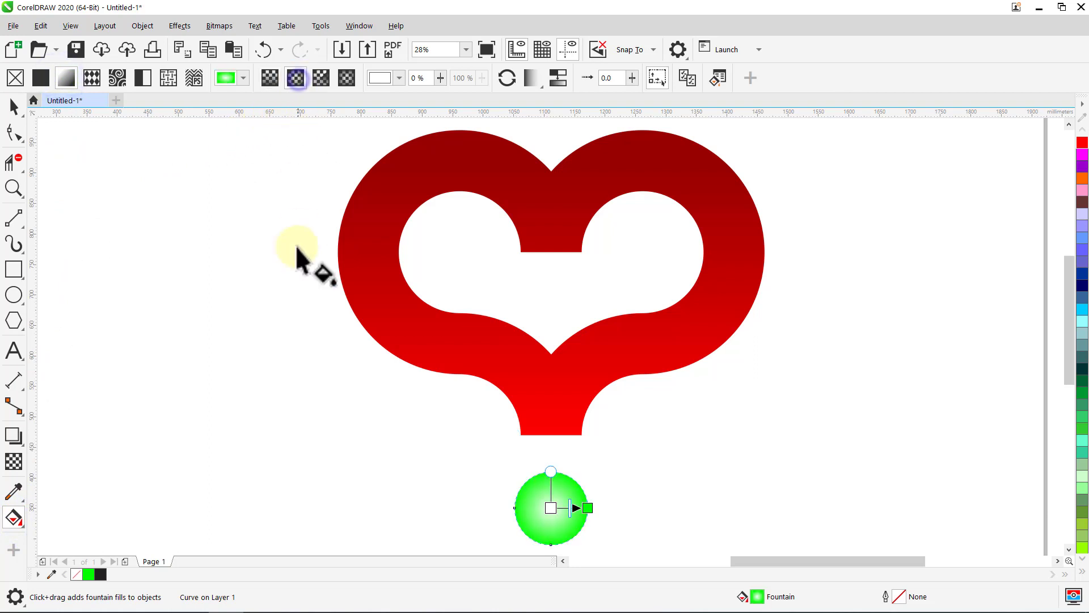
pyautogui.click(1081, 573)
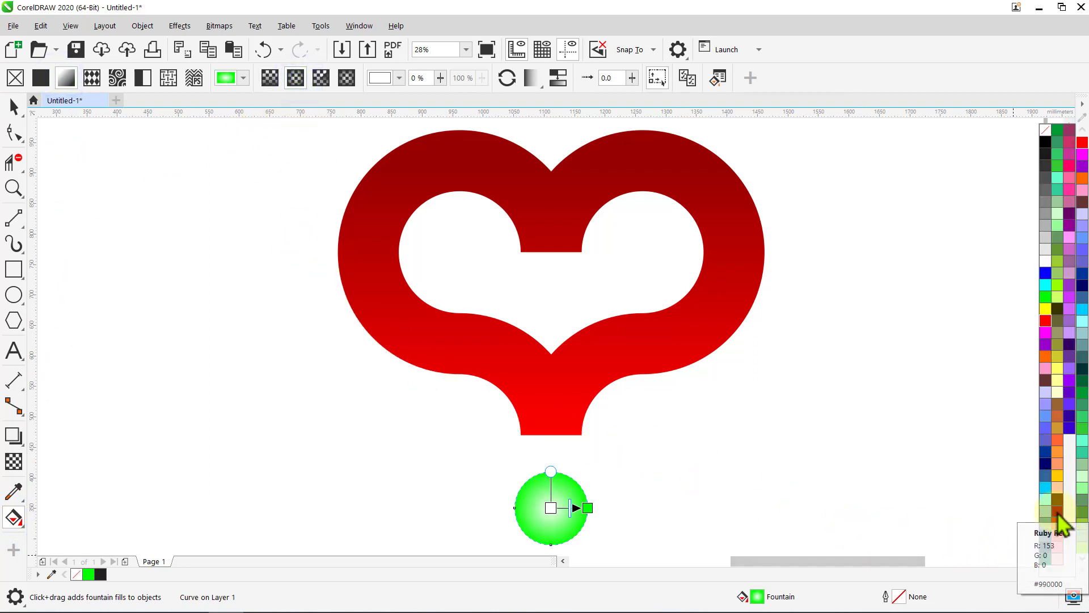
pyautogui.moveTo(1057, 523); pyautogui.dragTo(590, 513)
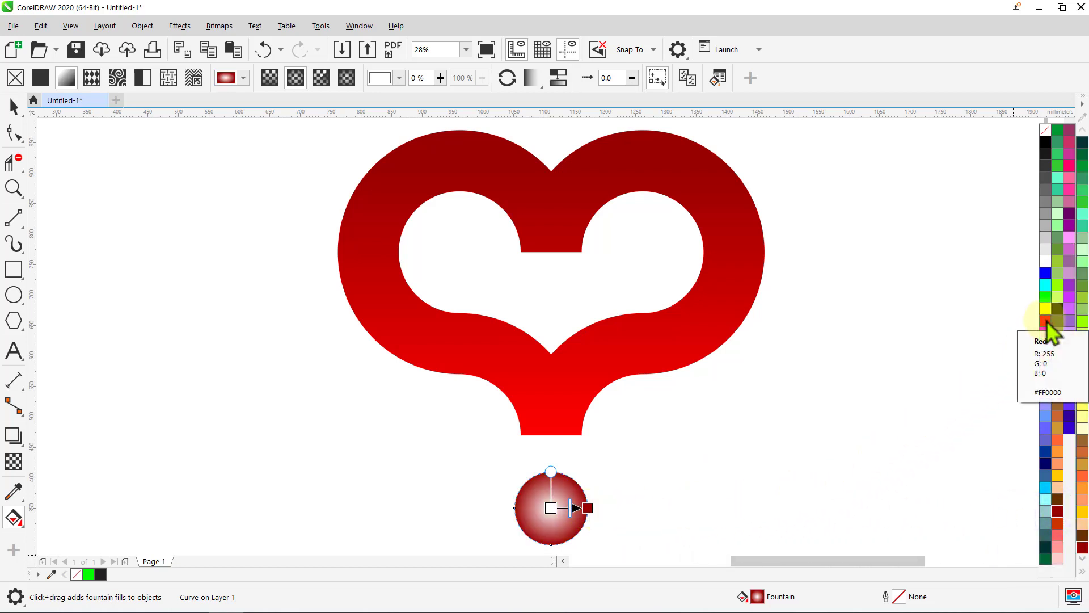
pyautogui.moveTo(1044, 329); pyautogui.dragTo(549, 508)
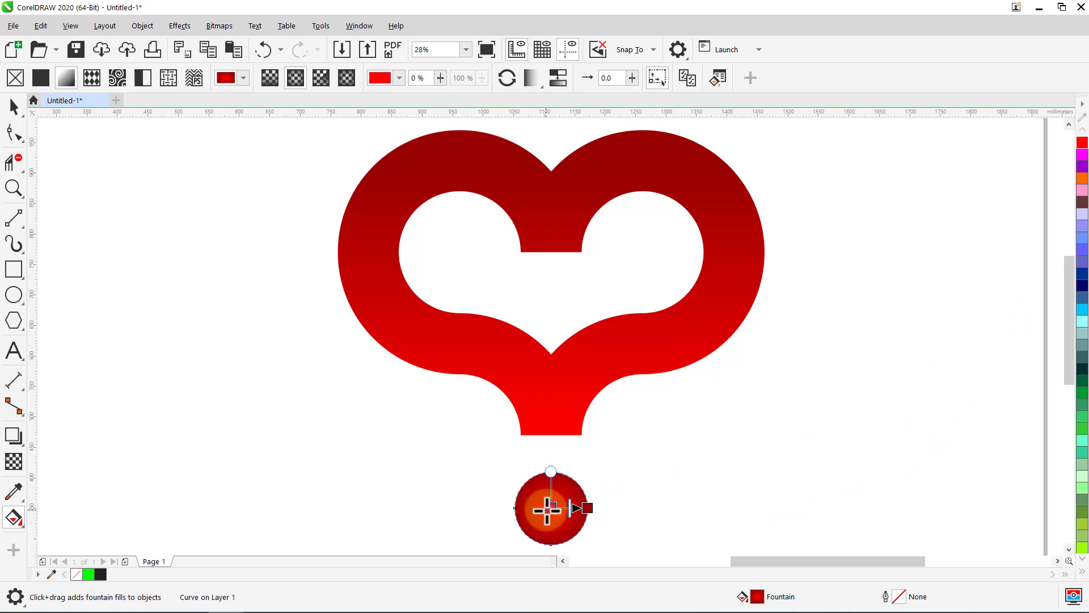
pyautogui.click(20, 107)
pyautogui.click(76, 142)
# Step: Paste the two cut green overlap pieces back onto the heart and remove their outlines
pyautogui.click(41, 26)
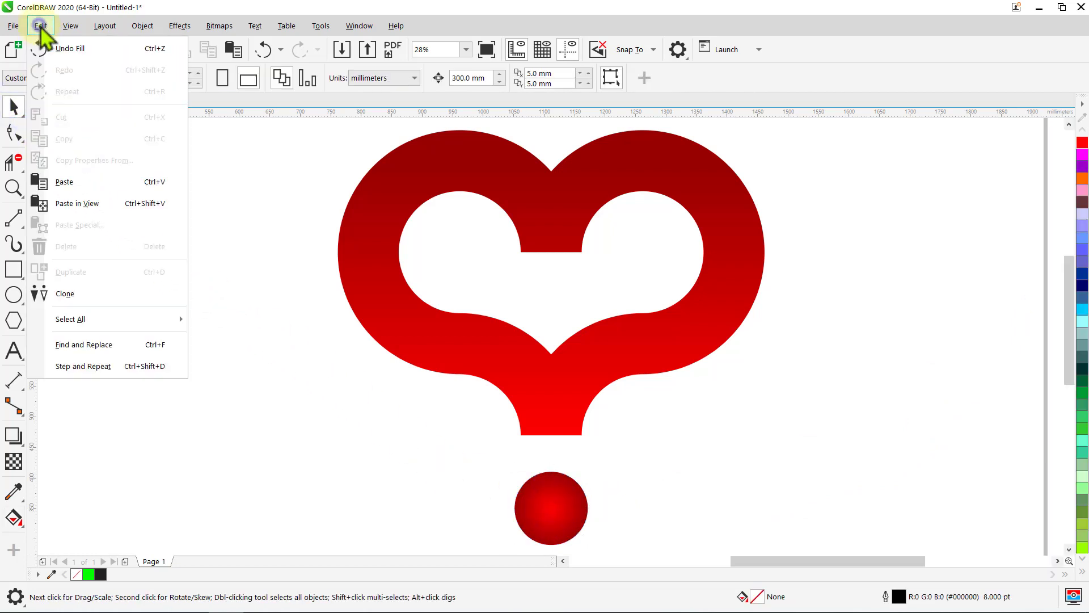
pyautogui.click(77, 187)
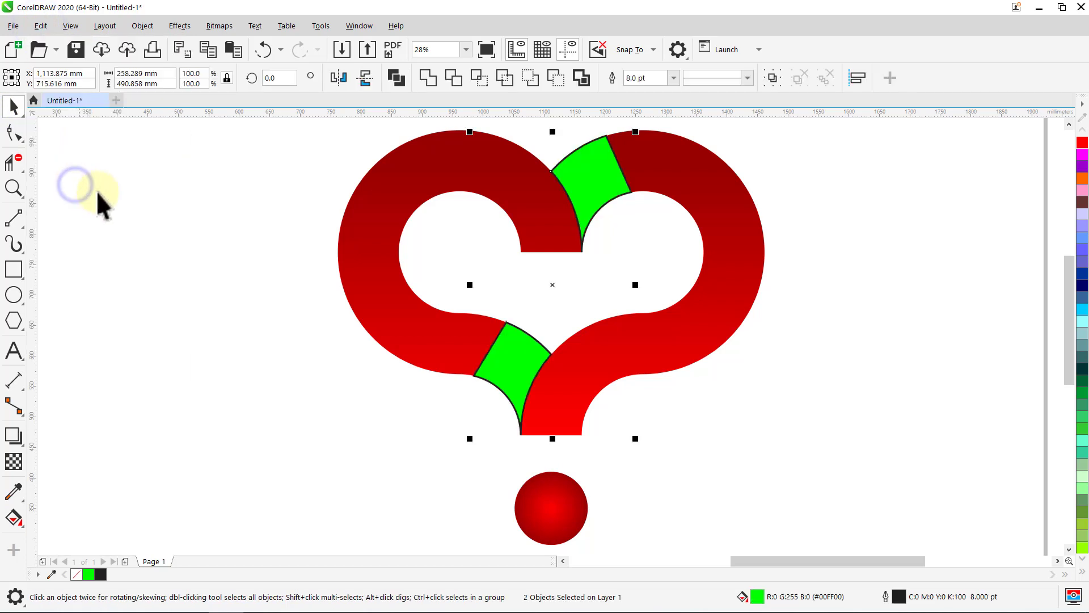
pyautogui.click(675, 81)
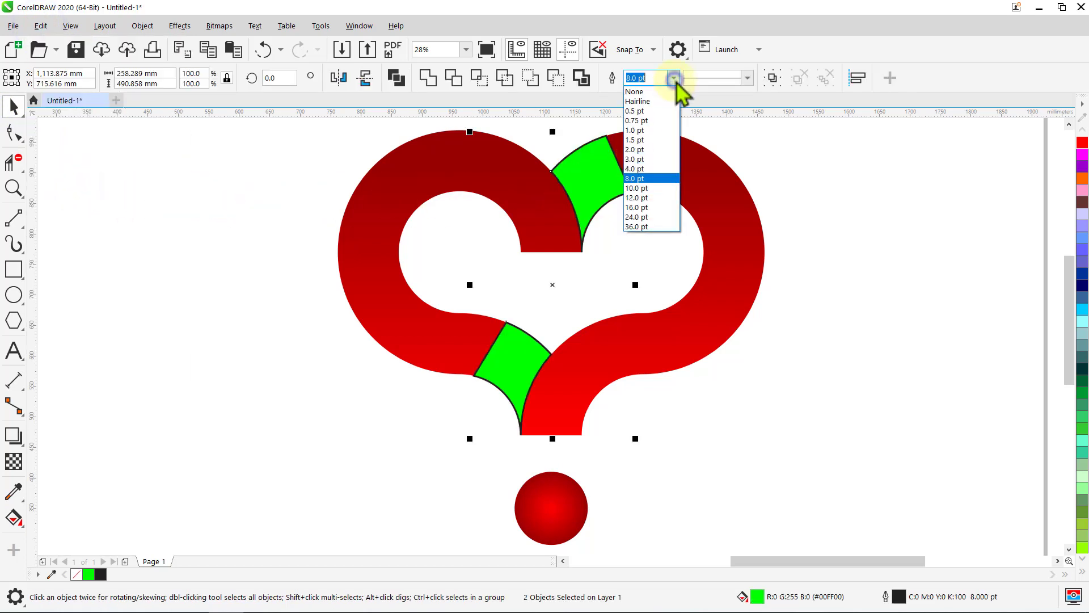
pyautogui.click(661, 88)
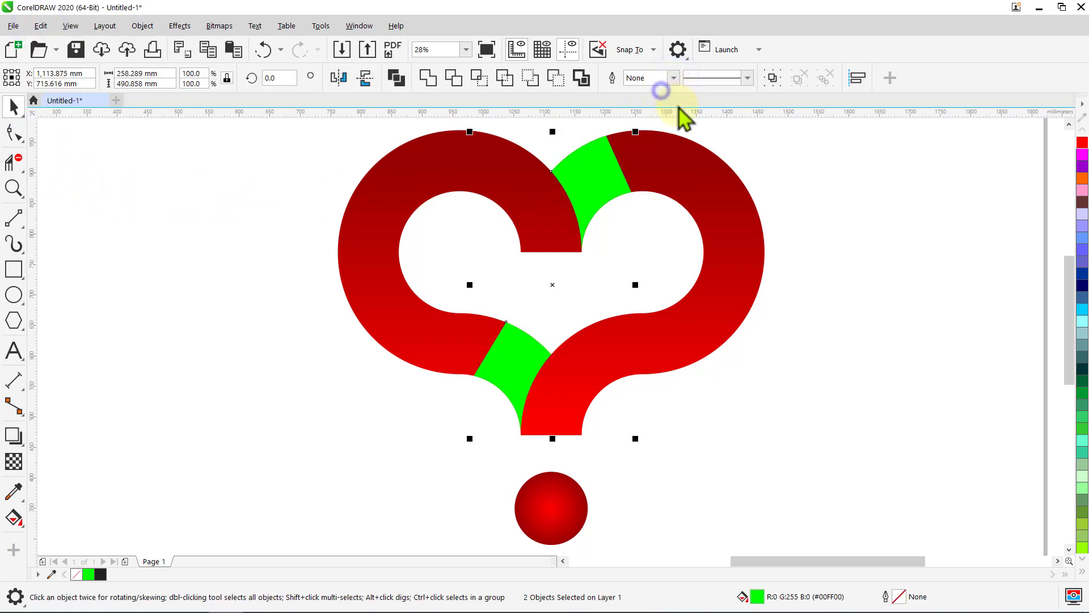
pyautogui.click(861, 192)
# Step: Apply a linear fountain fill across the upper overlap piece, starting with black at the overlapping band's edge and running toward the slanted edge
pyautogui.click(612, 180)
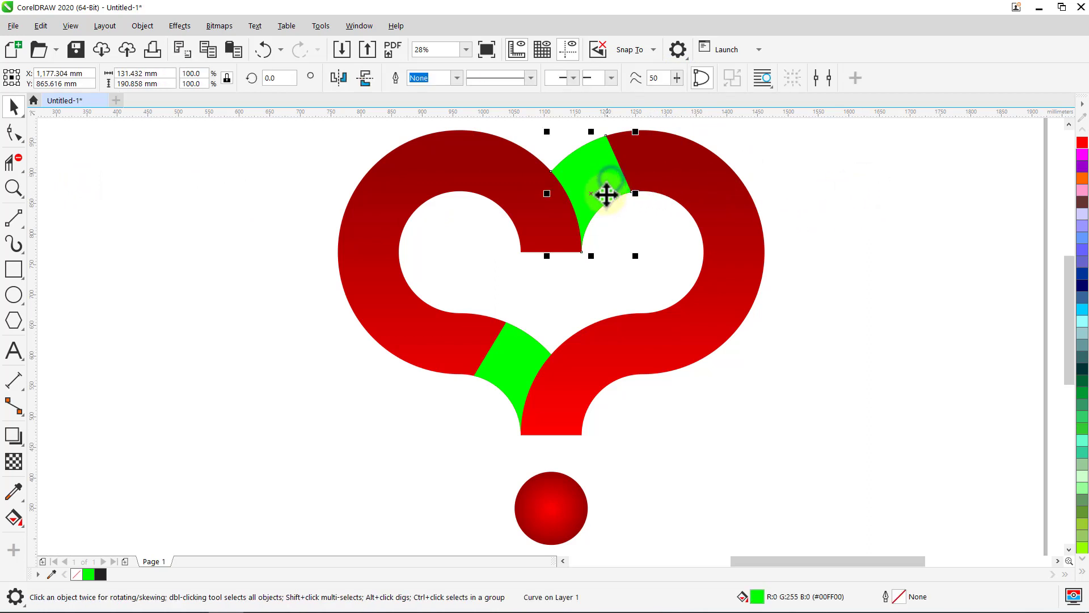
pyautogui.click(21, 519)
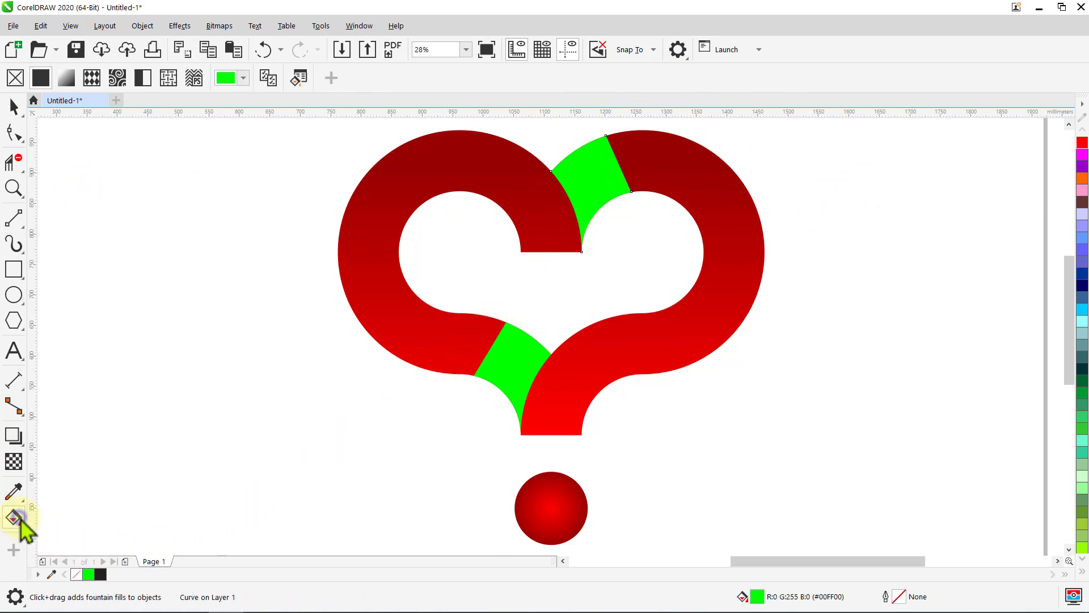
pyautogui.moveTo(569, 208); pyautogui.dragTo(618, 163)
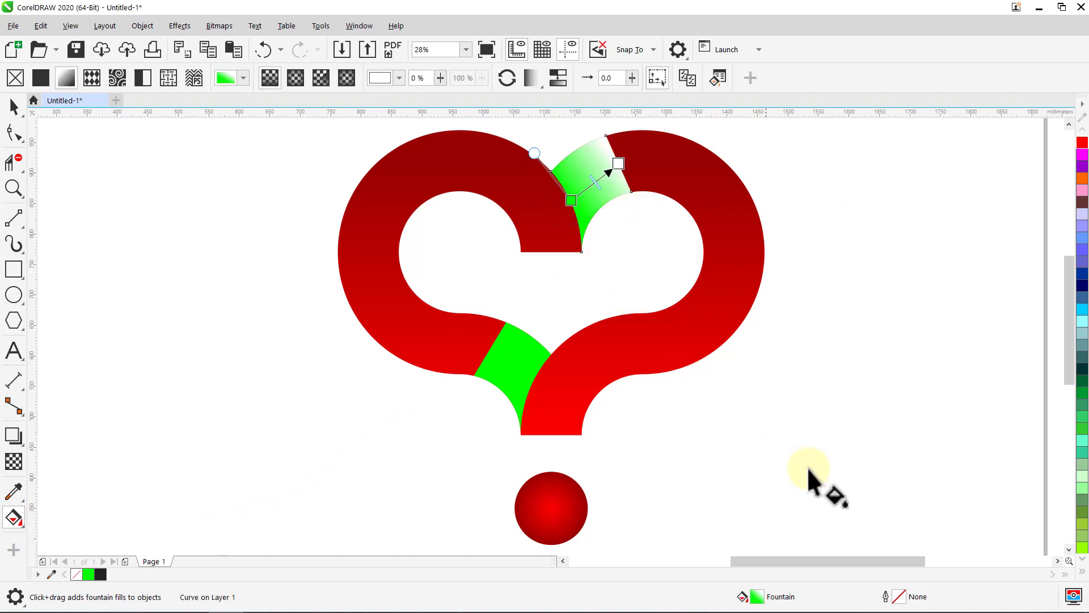
pyautogui.click(1082, 573)
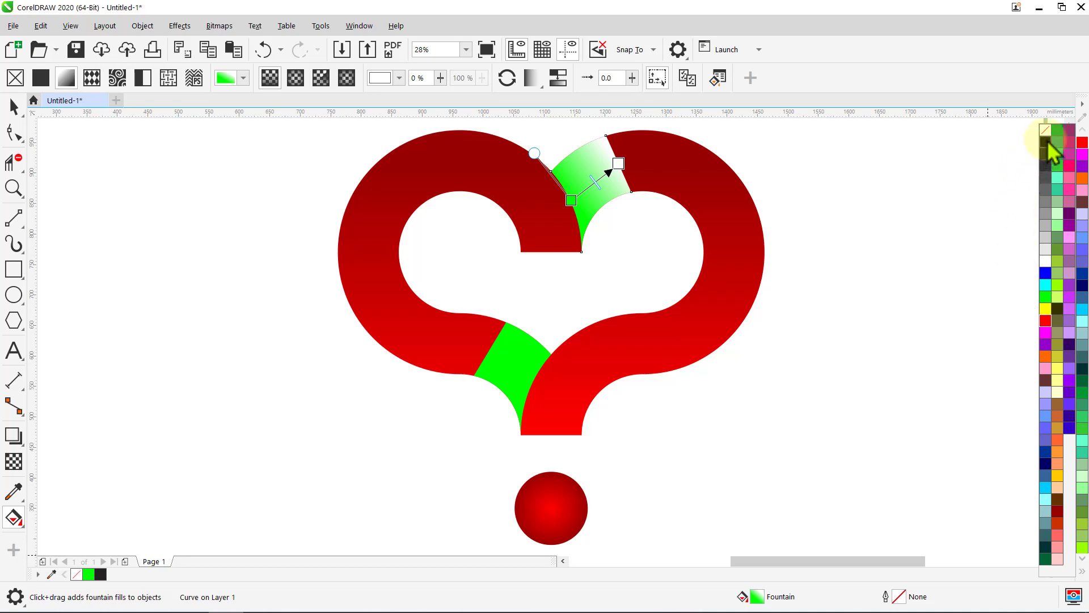
pyautogui.moveTo(780, 220); pyautogui.dragTo(571, 202)
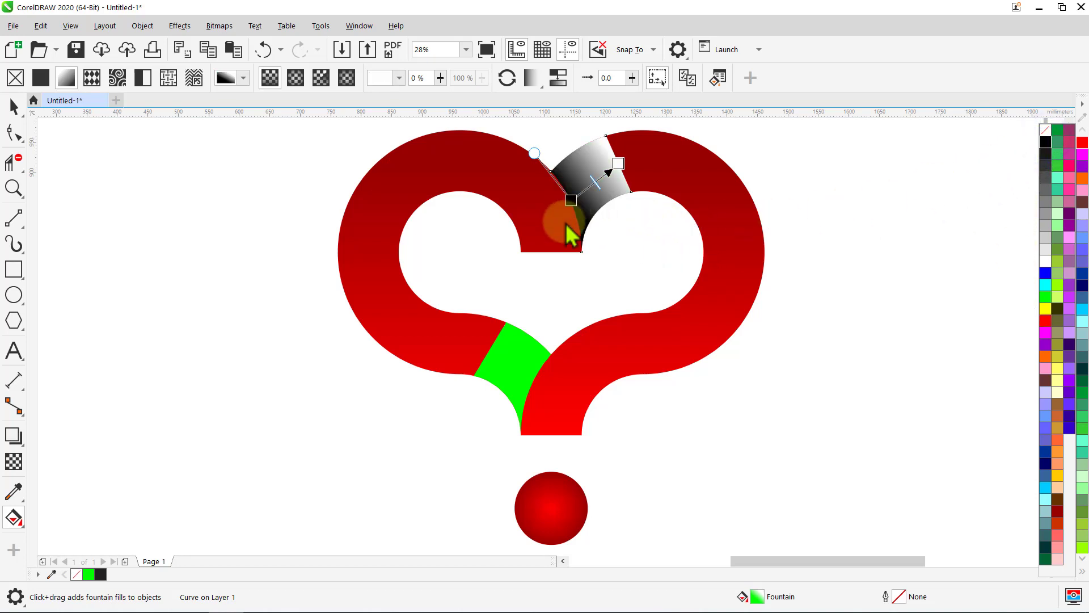
# Step: Set the end colour of the upper piece's fountain fill to the adjoining heart band's dark red (#990000) by sampling it
pyautogui.click(620, 164)
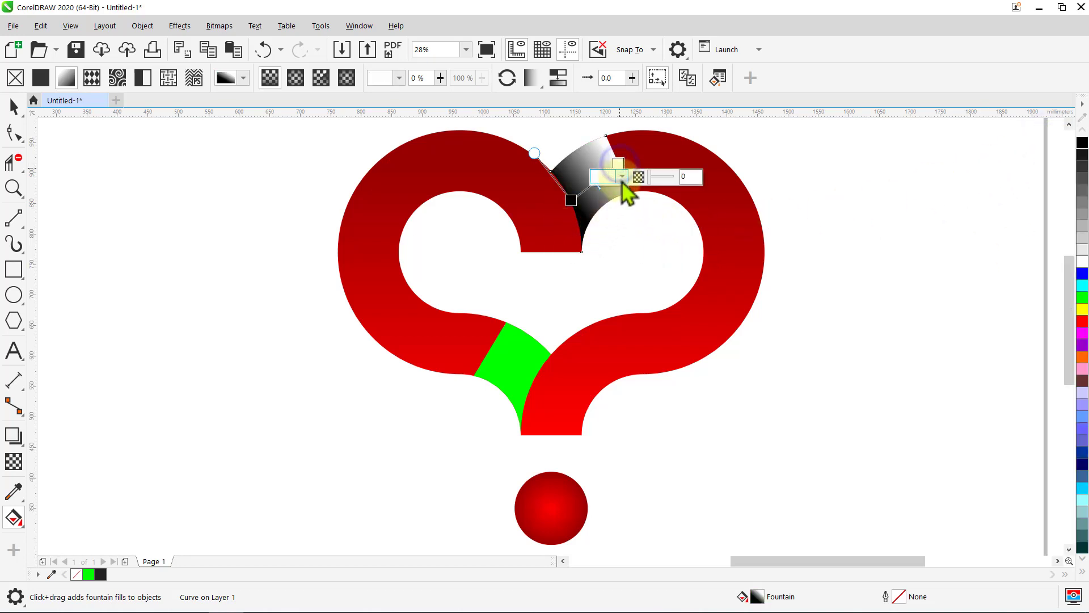
pyautogui.click(621, 183)
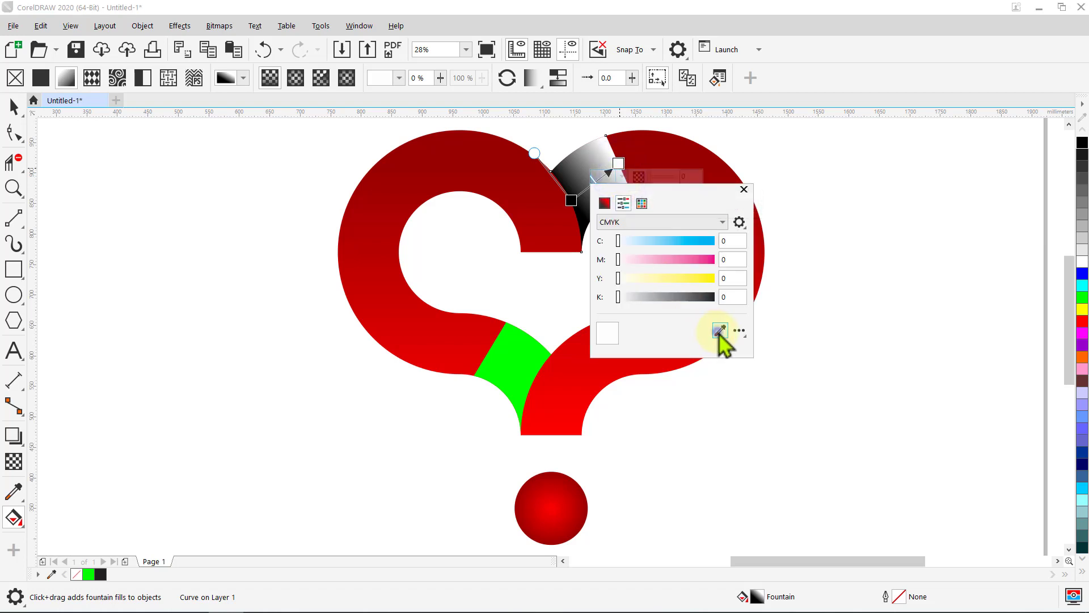
pyautogui.click(720, 331)
pyautogui.click(640, 148)
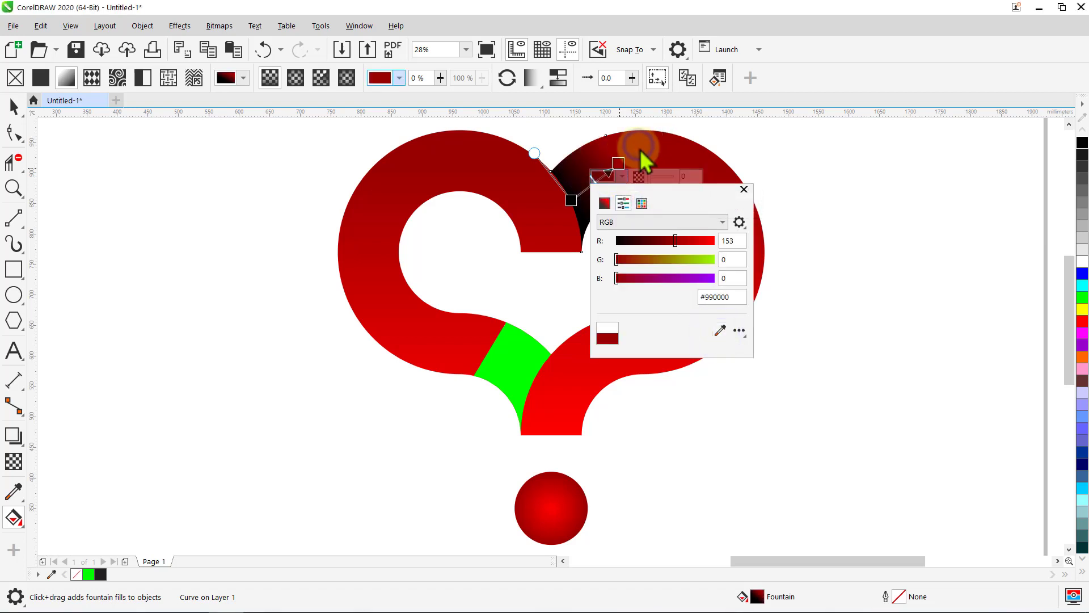
pyautogui.click(745, 191)
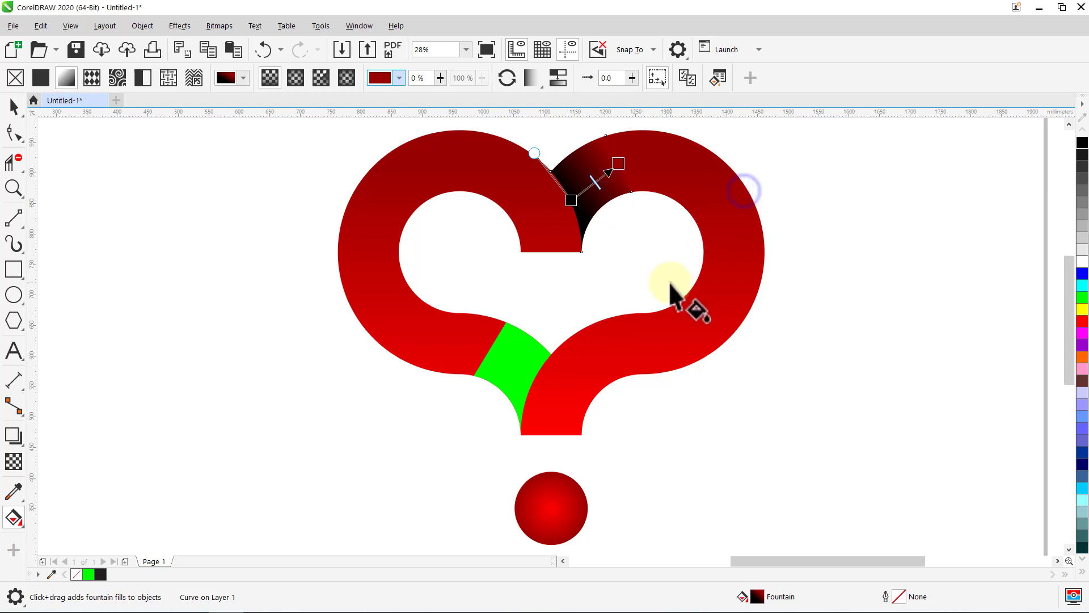
# Step: Set the upper overlap piece's fountain fill to 100% transparency at the dark red end and 50% at the black end
pyautogui.click(619, 164)
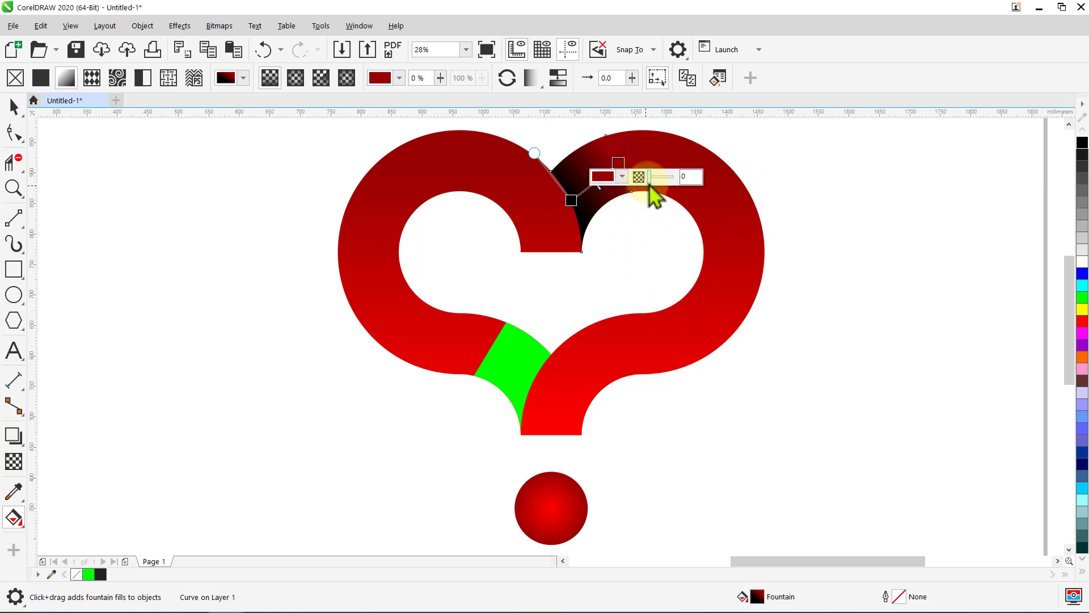
pyautogui.moveTo(652, 181); pyautogui.dragTo(688, 194)
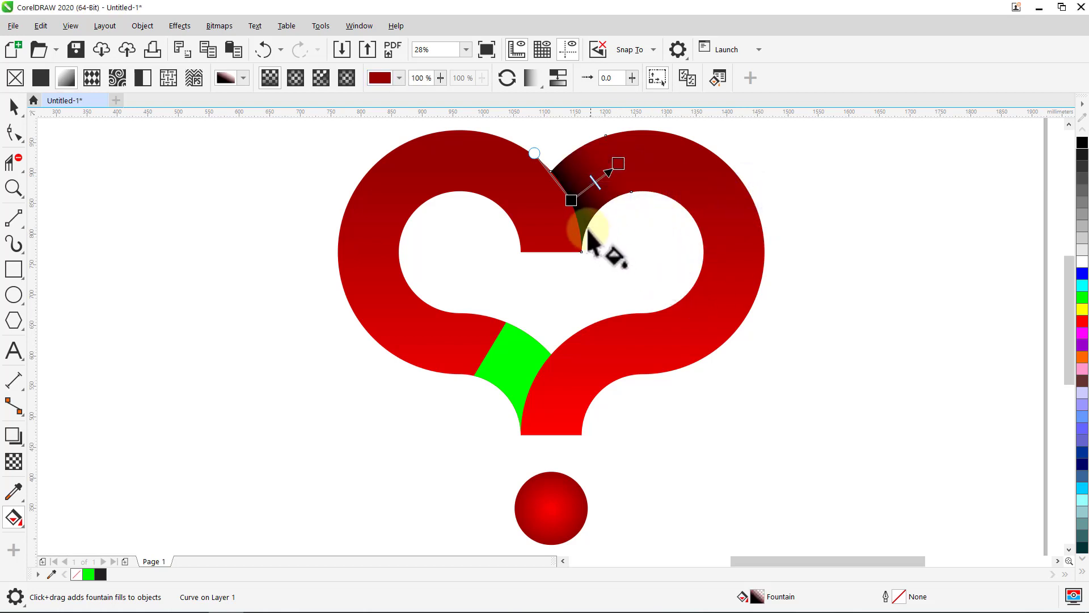
pyautogui.doubleClick(574, 200)
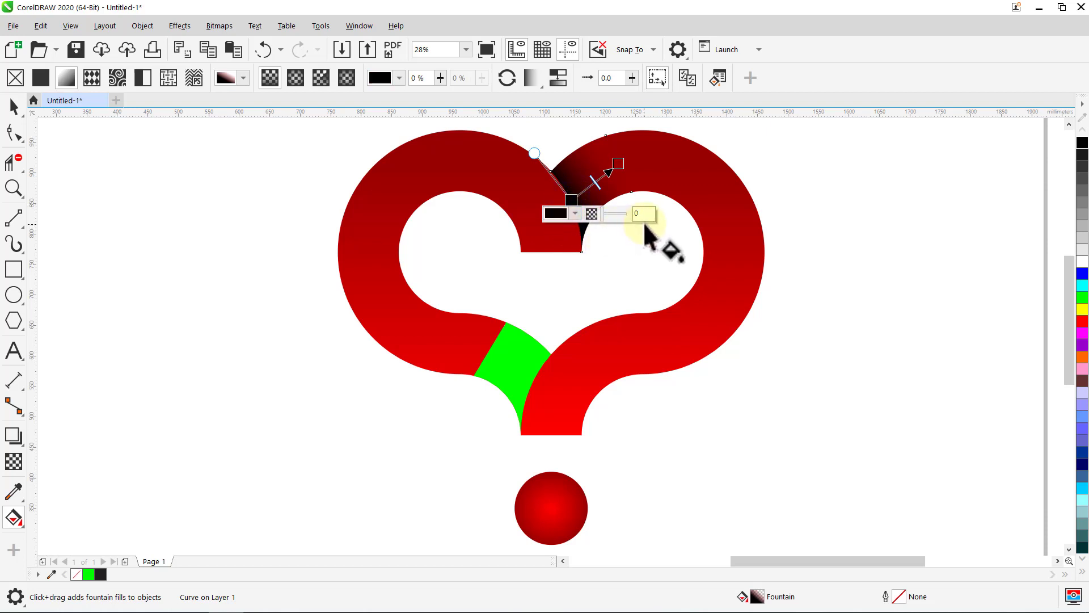
pyautogui.write('50')
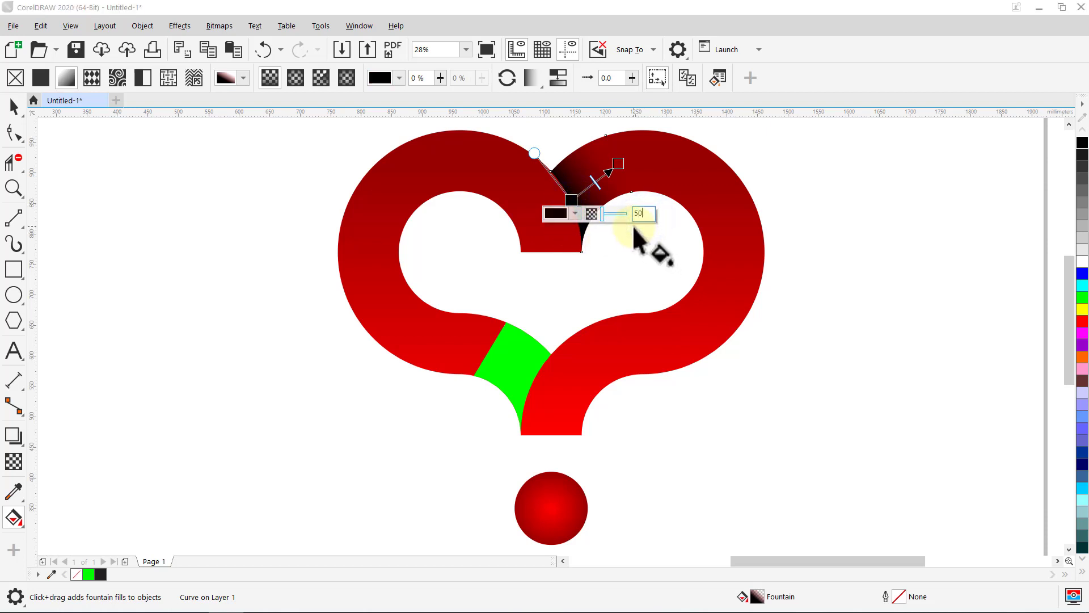
pyautogui.press('Return')
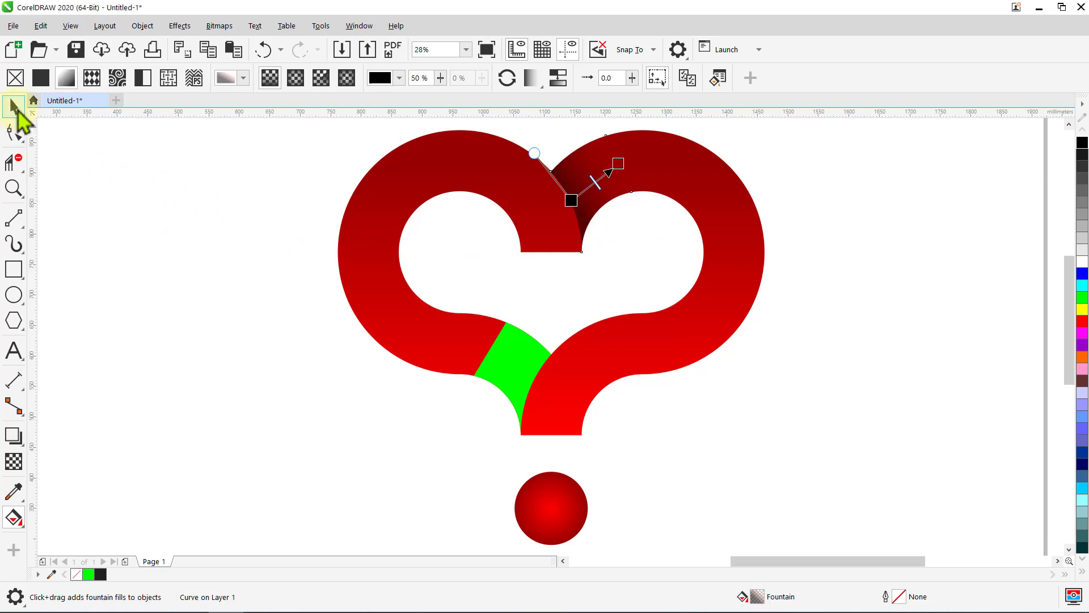
pyautogui.click(15, 104)
pyautogui.click(122, 165)
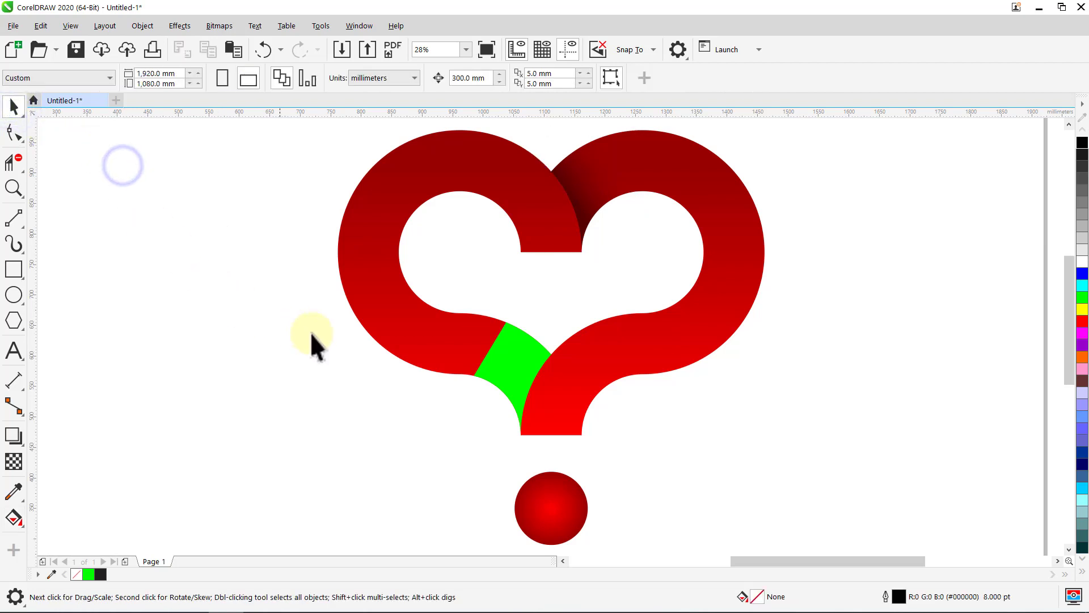
# Step: Copy the upper piece's fountain fill to the lower green piece and redirect it from the overlapping band's edge toward the slanted edge
pyautogui.click(508, 364)
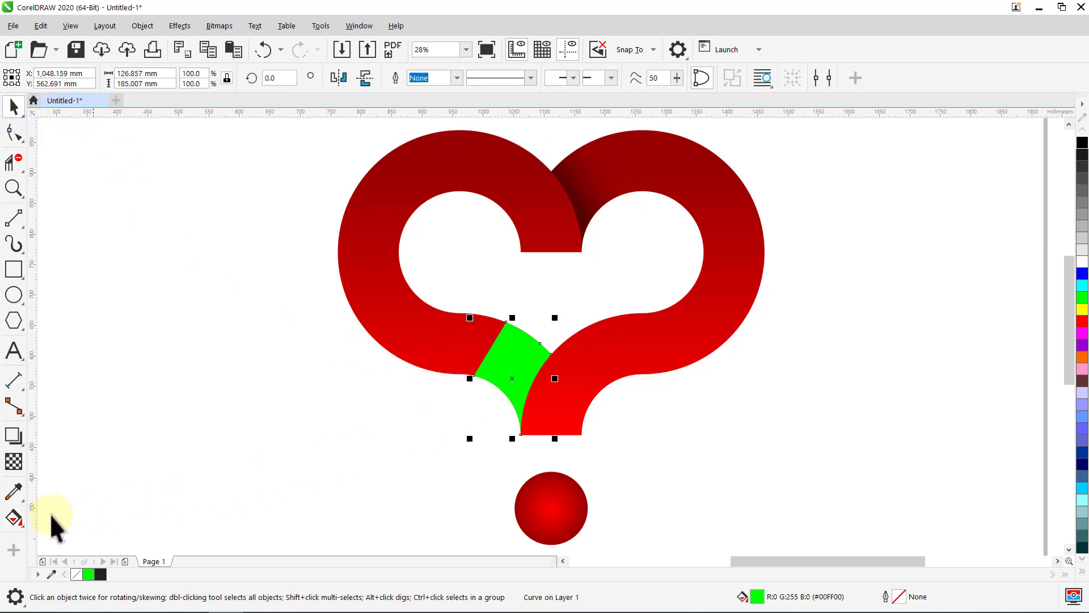
pyautogui.click(16, 518)
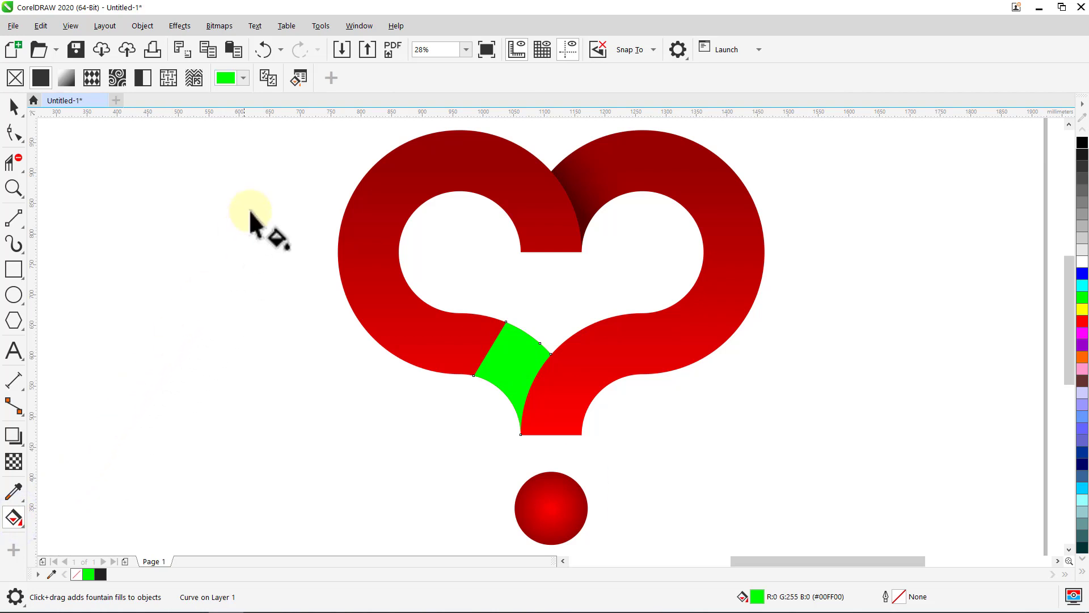
pyautogui.click(269, 78)
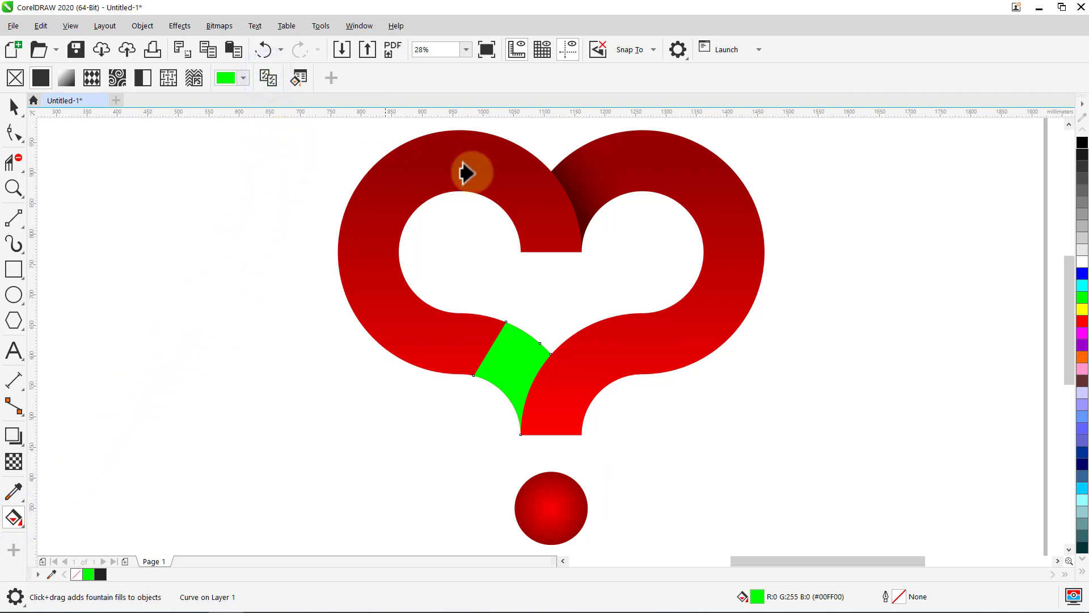
pyautogui.click(573, 173)
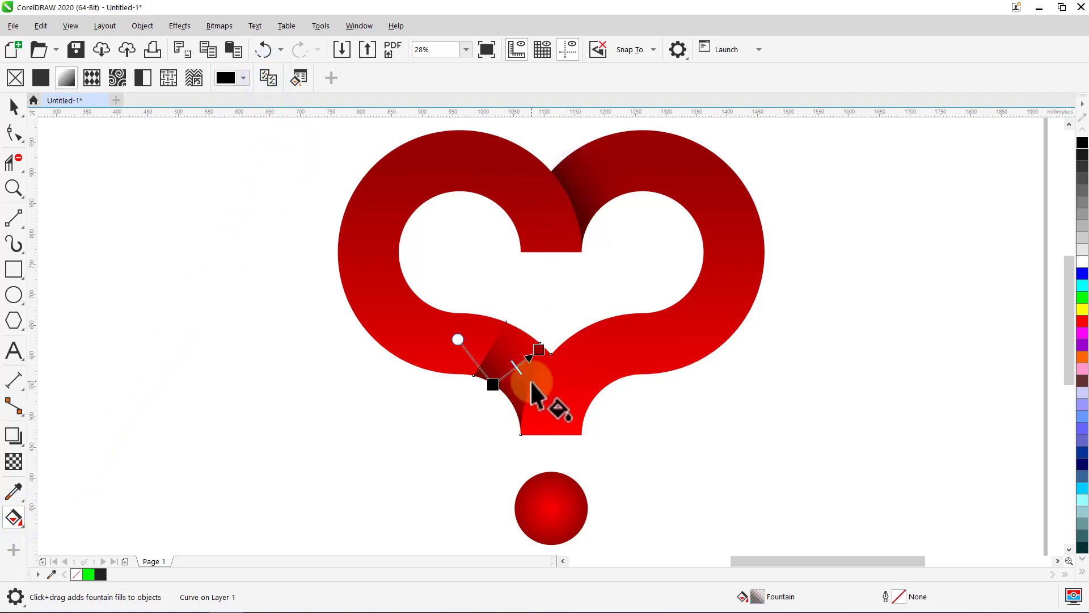
pyautogui.moveTo(529, 359); pyautogui.dragTo(490, 344)
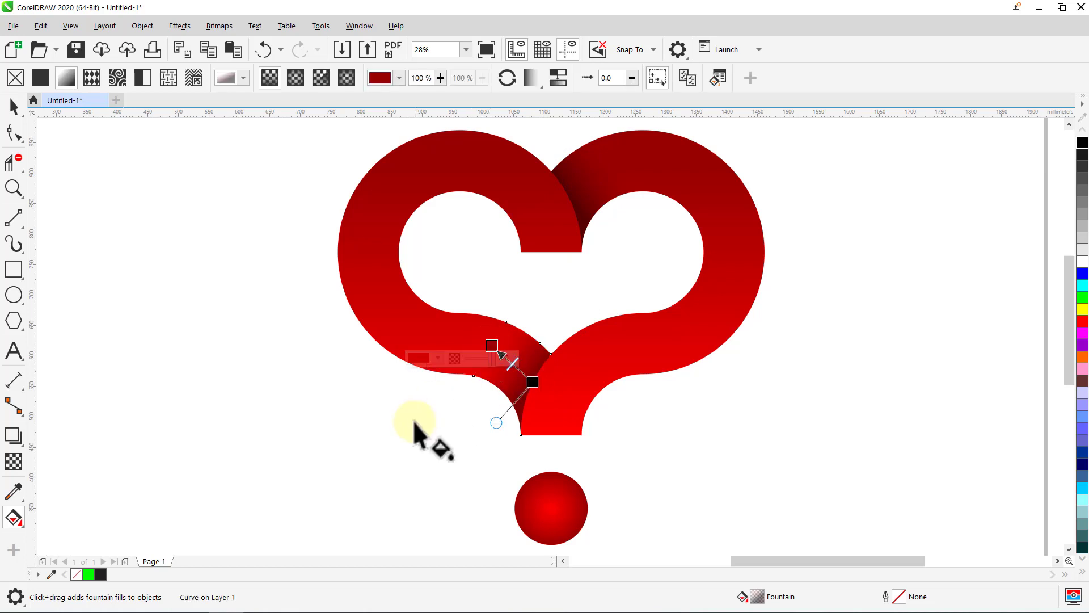
# Step: Set the end colour of the lower piece's fountain fill to the adjoining heart band's red (#DA0000) by sampling it
pyautogui.click(492, 349)
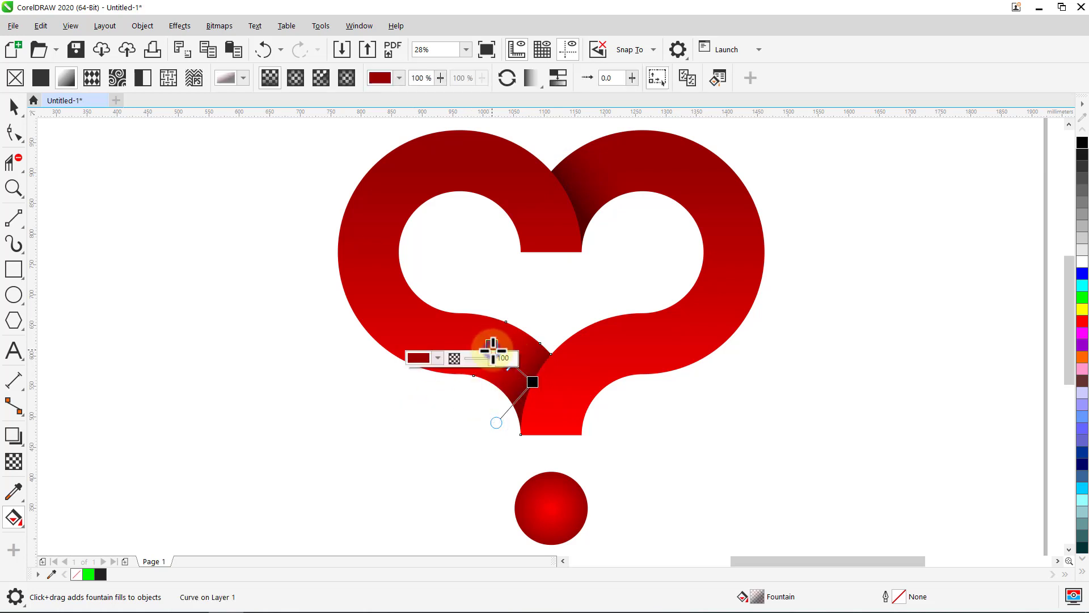
pyautogui.click(438, 358)
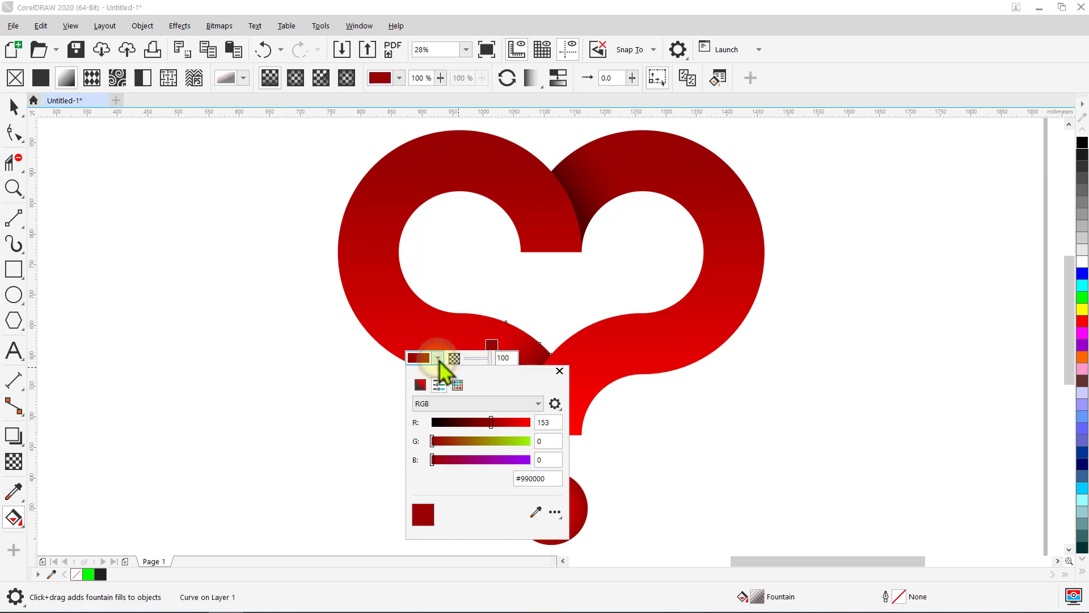
pyautogui.click(535, 512)
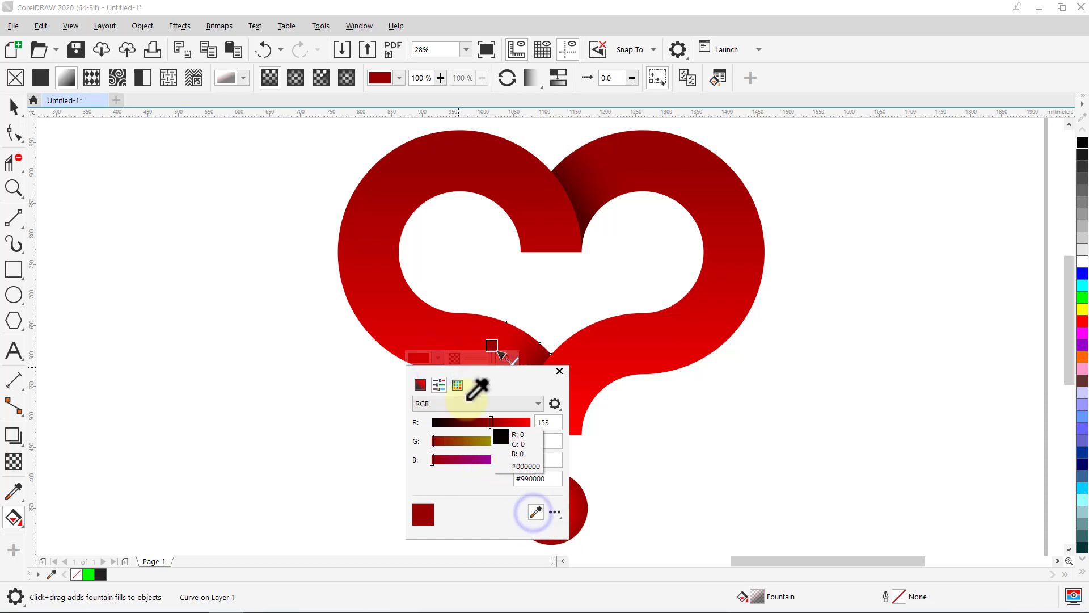
pyautogui.click(454, 339)
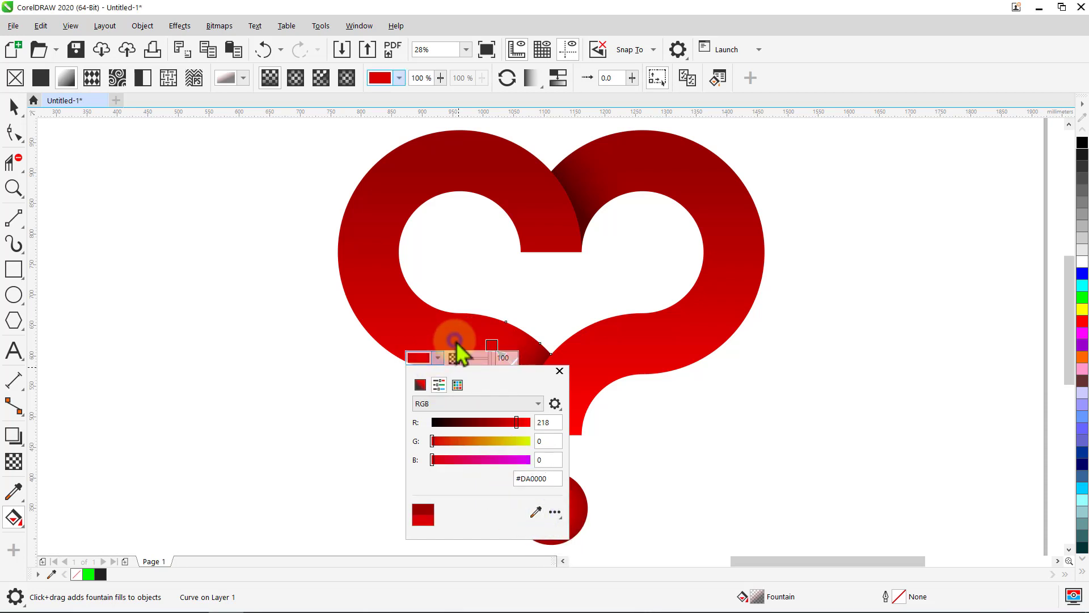
pyautogui.click(559, 370)
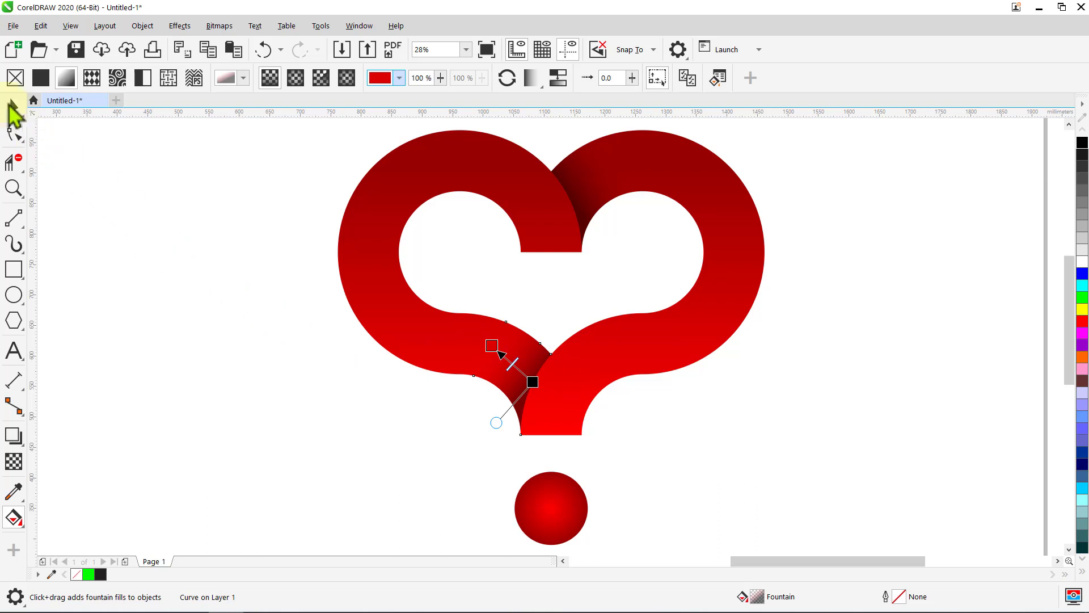
pyautogui.click(13, 106)
pyautogui.click(132, 187)
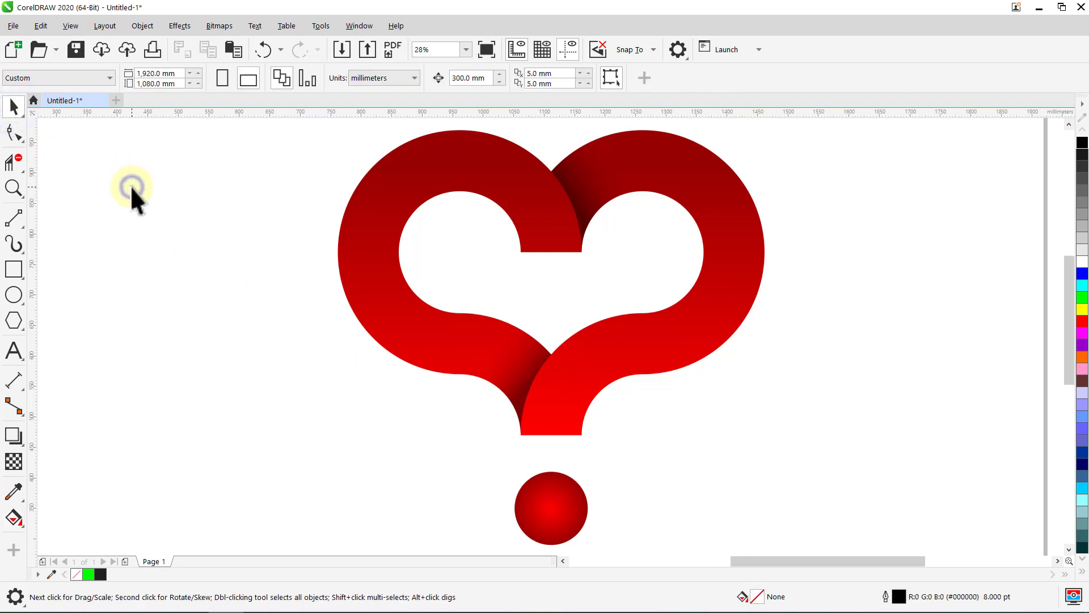
# Step: Group the heart, both overlap pieces and the circle into one object
pyautogui.hotkey('ctrl', 'a')
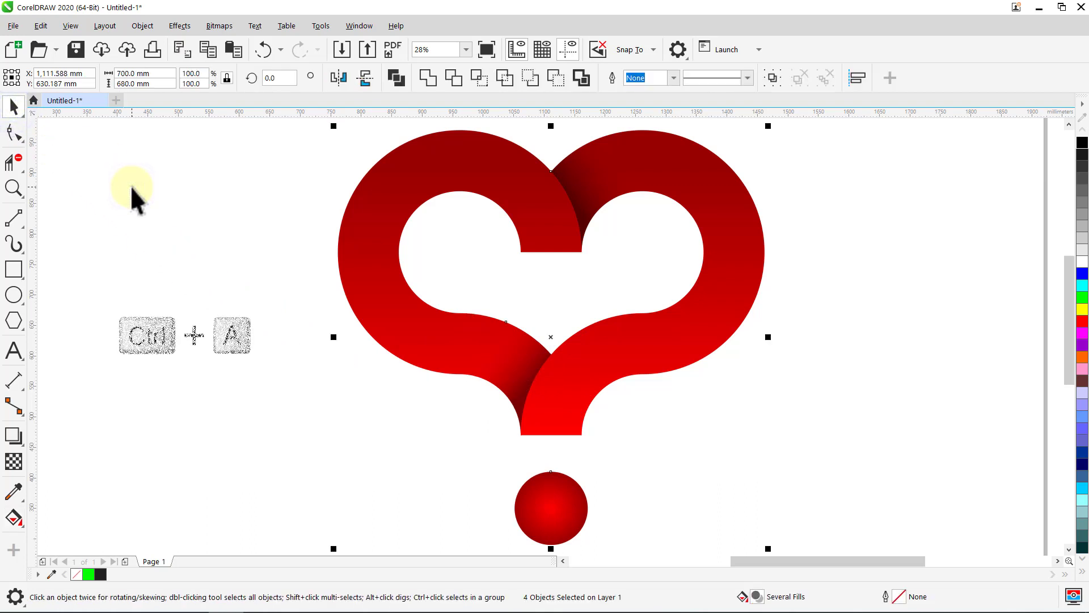
pyautogui.hotkey('ctrl', 'g')
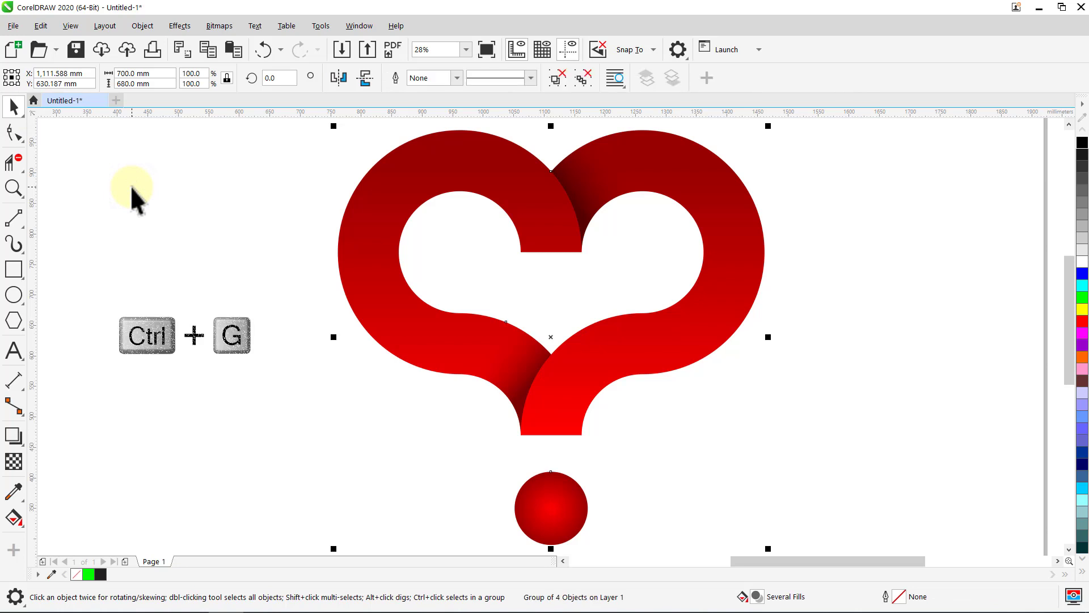
pyautogui.click(130, 186)
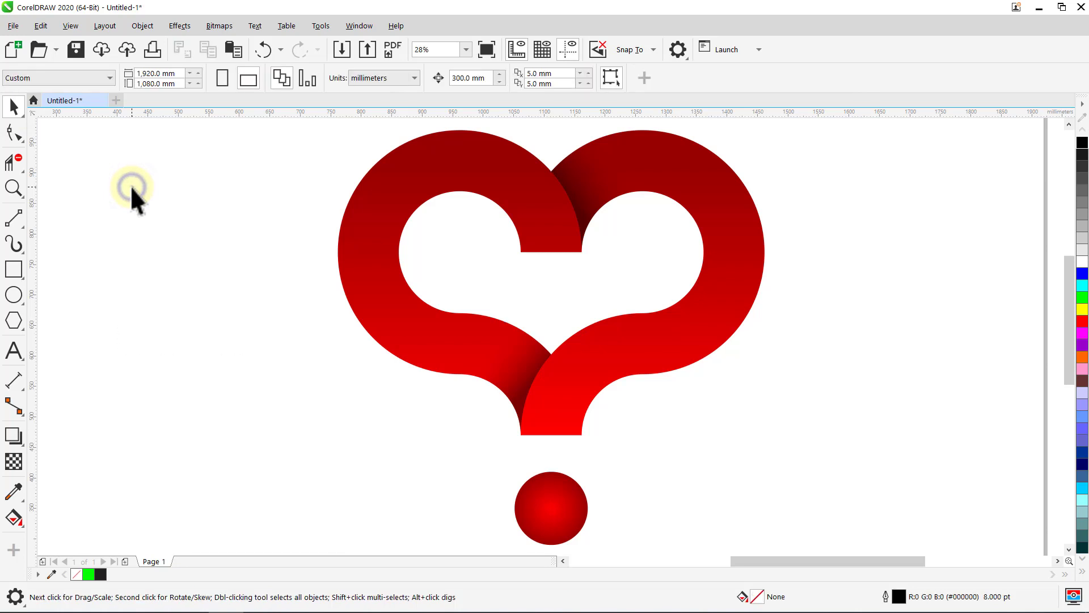
# Step: Create a page-frame rectangle of 1,920 x 1,080 mm behind the logo
pyautogui.doubleClick(23, 272)
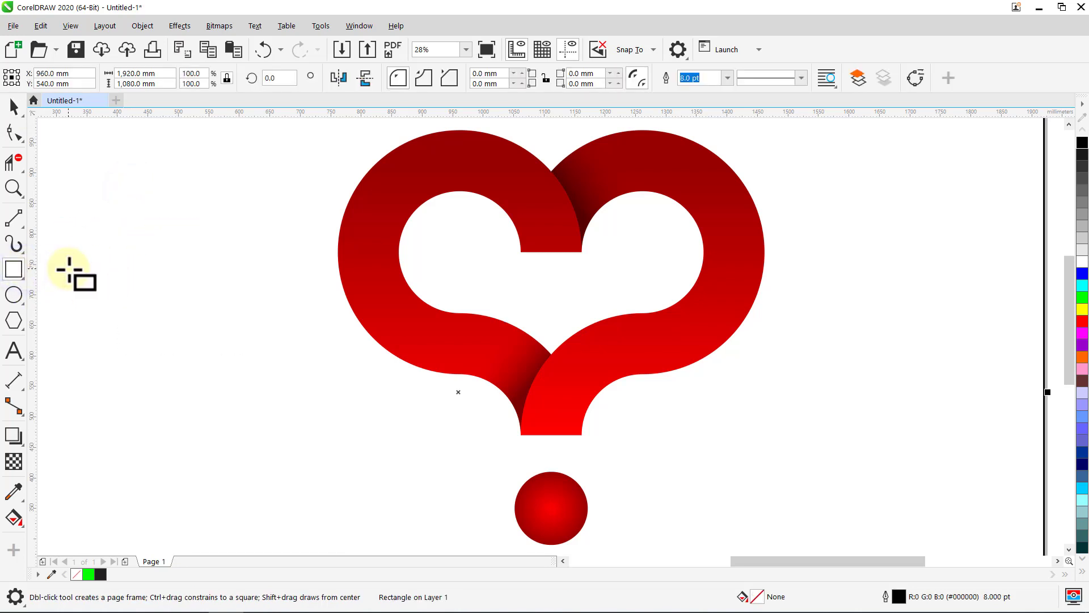
pyautogui.press('F4')
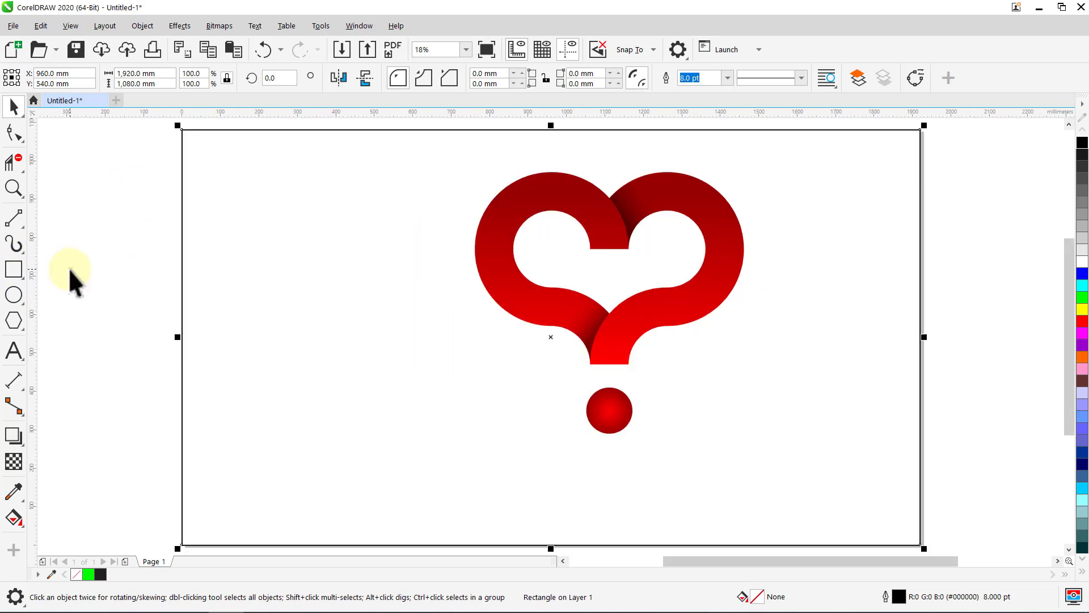
pyautogui.click(69, 268)
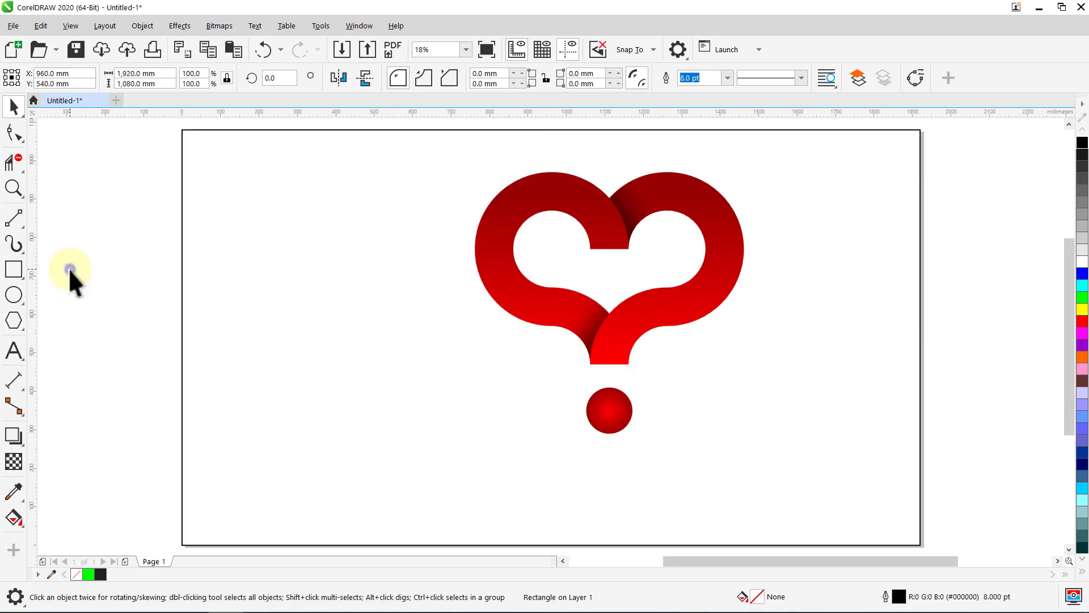
# Step: Centre the logo group on the page and enlarge it proportionally until it fills most of the page height
pyautogui.click(492, 274)
pyautogui.press('p')
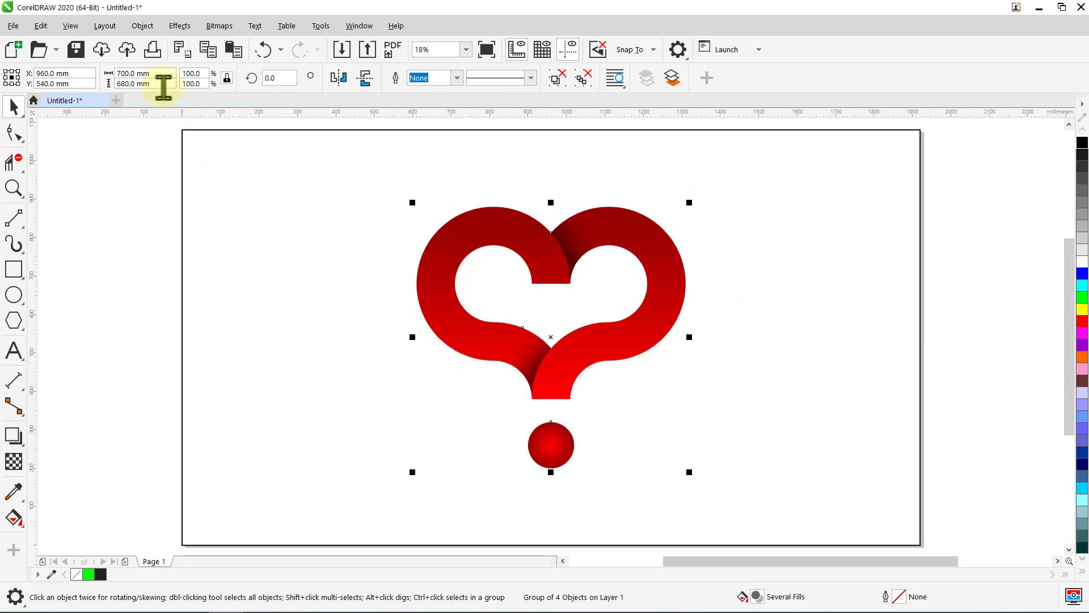
pyautogui.doubleClick(146, 83)
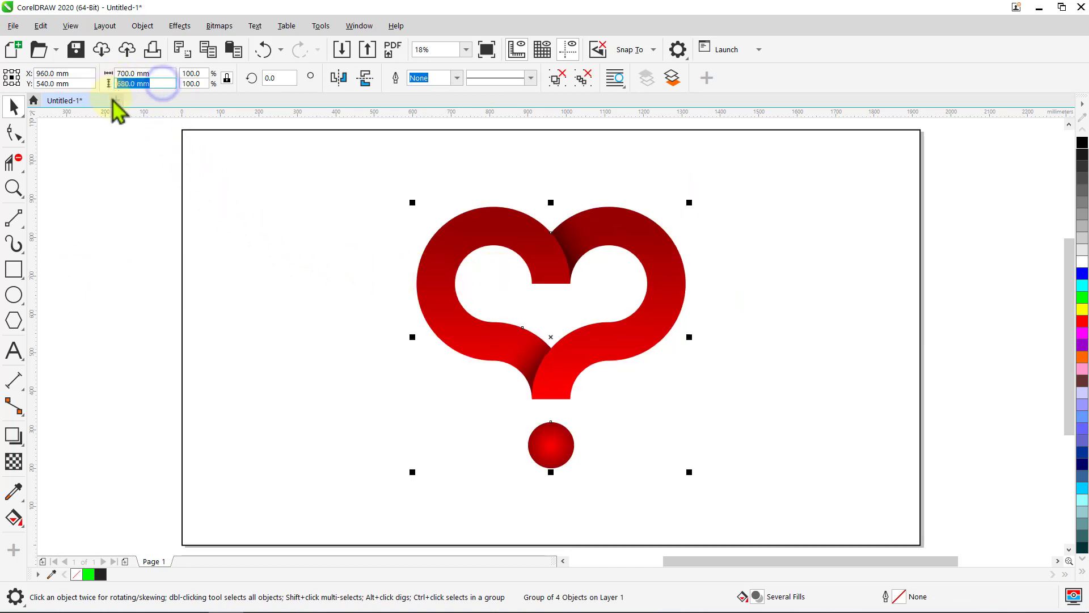
pyautogui.press('Return')
pyautogui.click(135, 158)
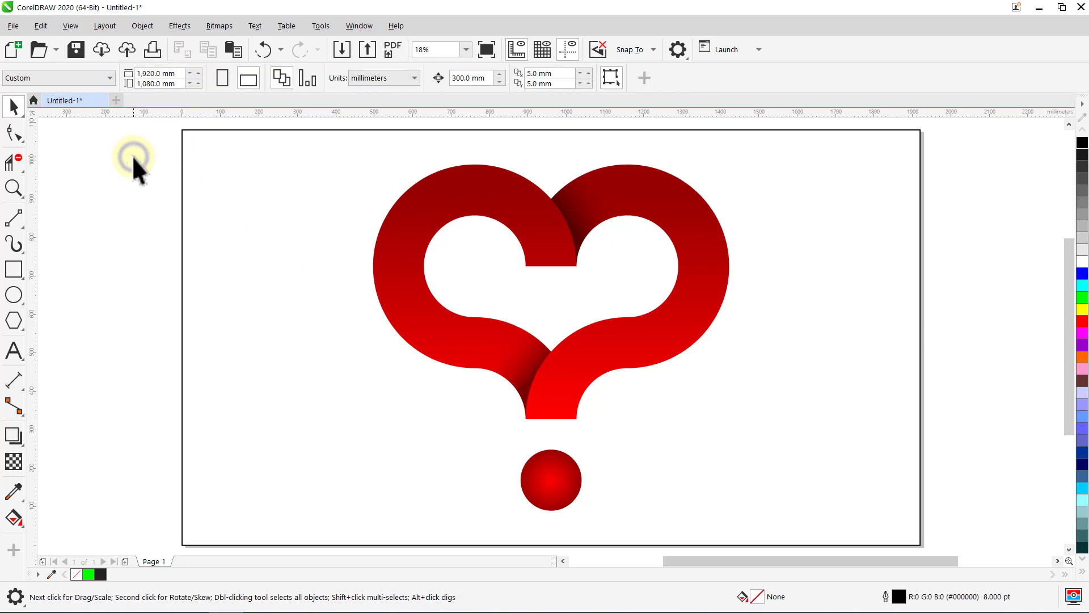
# Step: Remove the page-frame rectangle's outline and fill it with White (#FFFFFF)
pyautogui.click(218, 201)
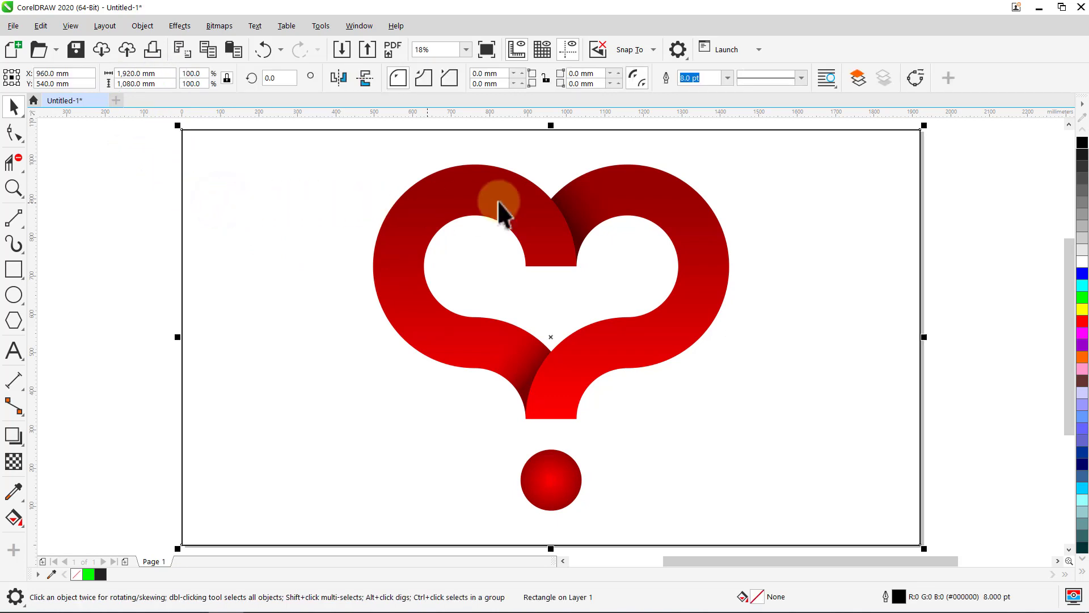
pyautogui.click(728, 79)
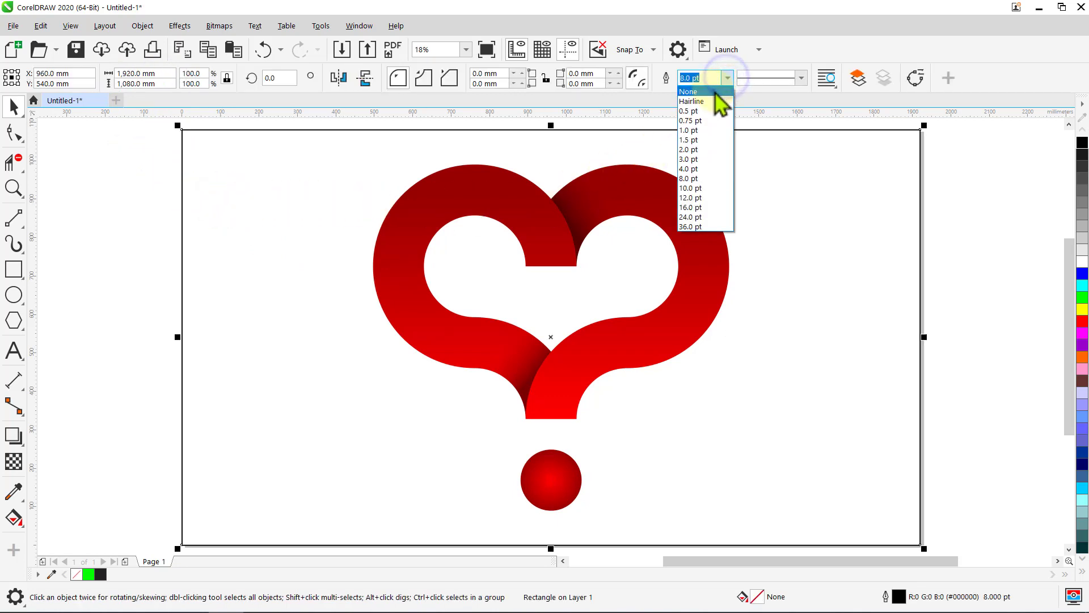
pyautogui.click(714, 91)
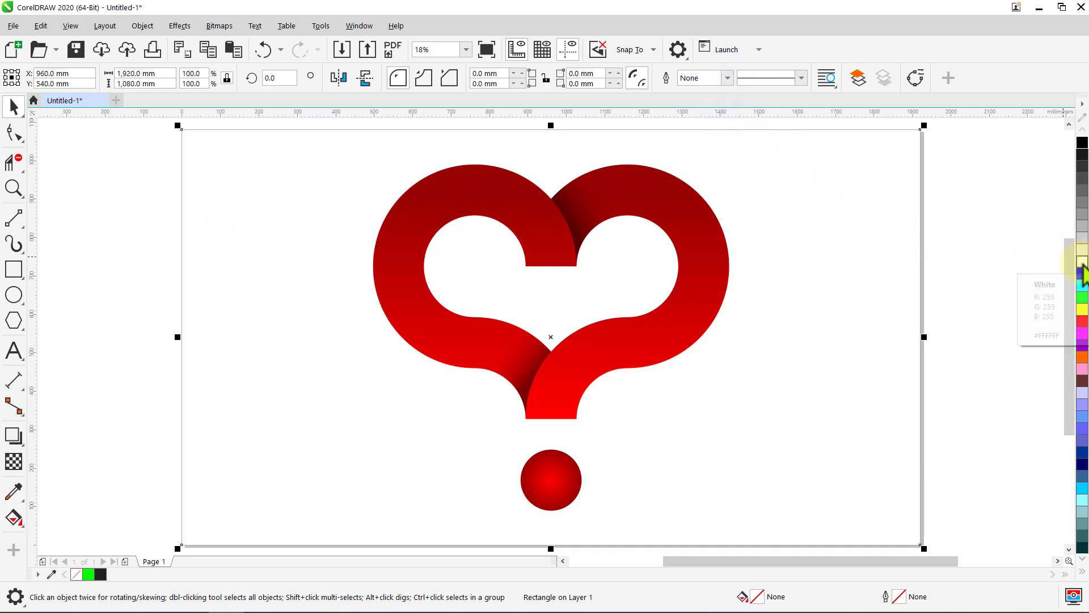
pyautogui.click(1082, 263)
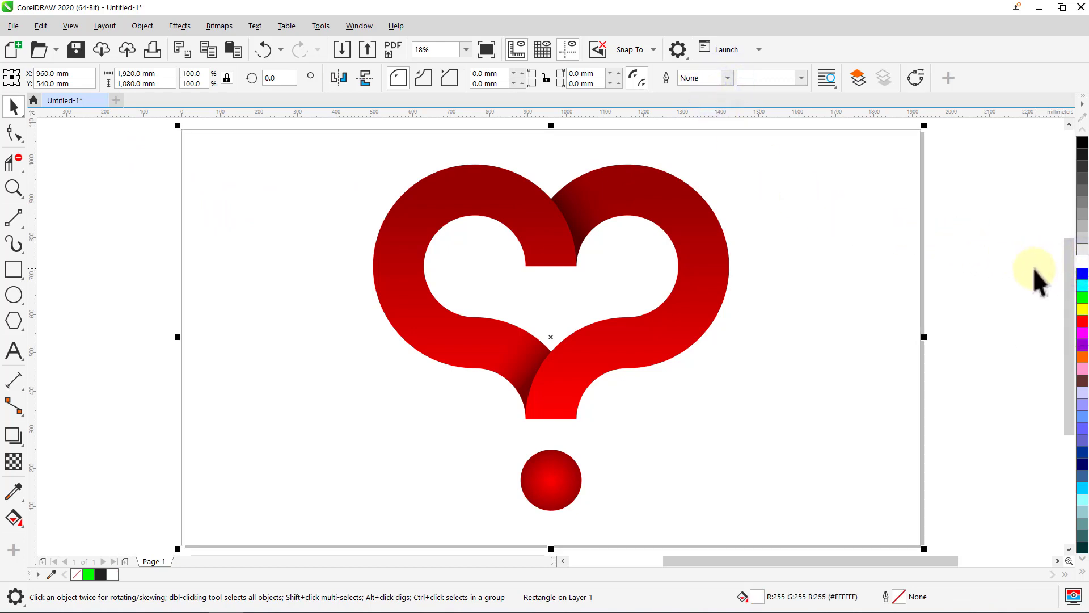
pyautogui.click(1025, 266)
pyautogui.click(881, 256)
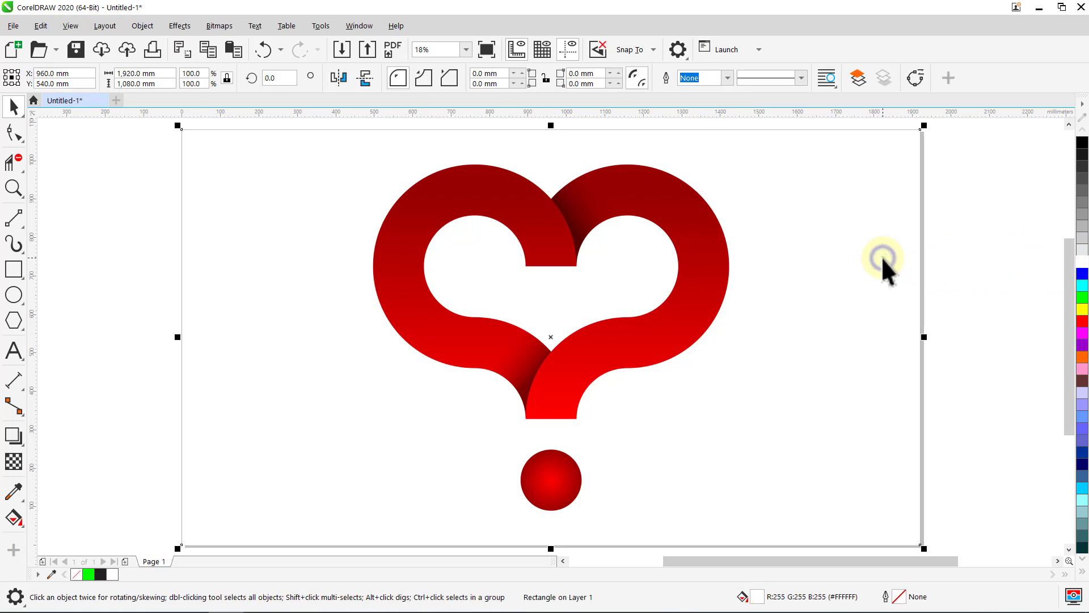
# Step: Duplicate the white page-frame rectangle in place and give the copy the olive speckled texture fill from the Styles library
pyautogui.press('KP_Add')
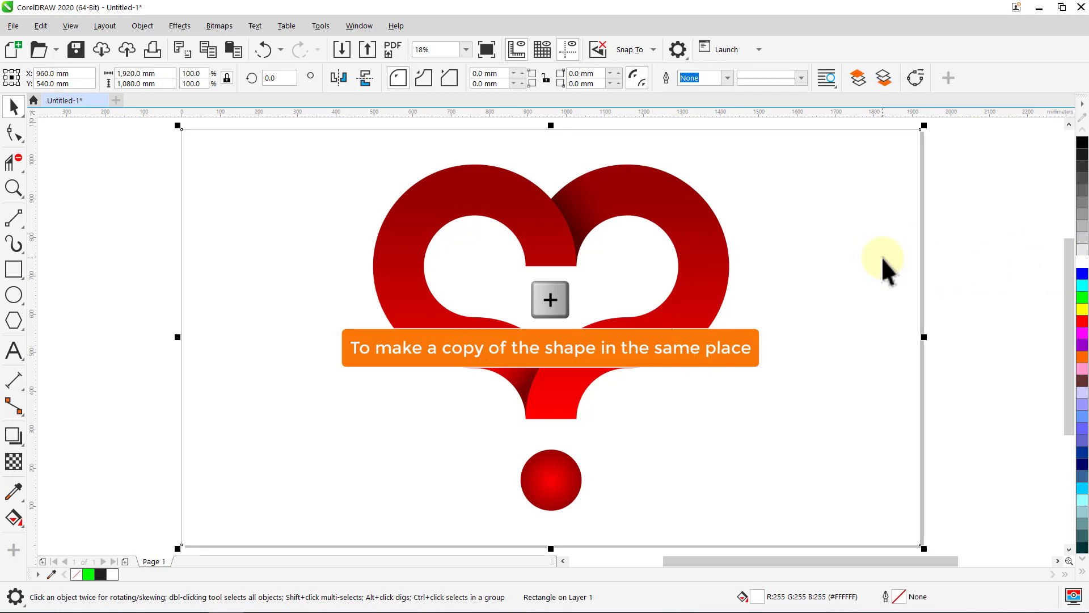
pyautogui.click(13, 526)
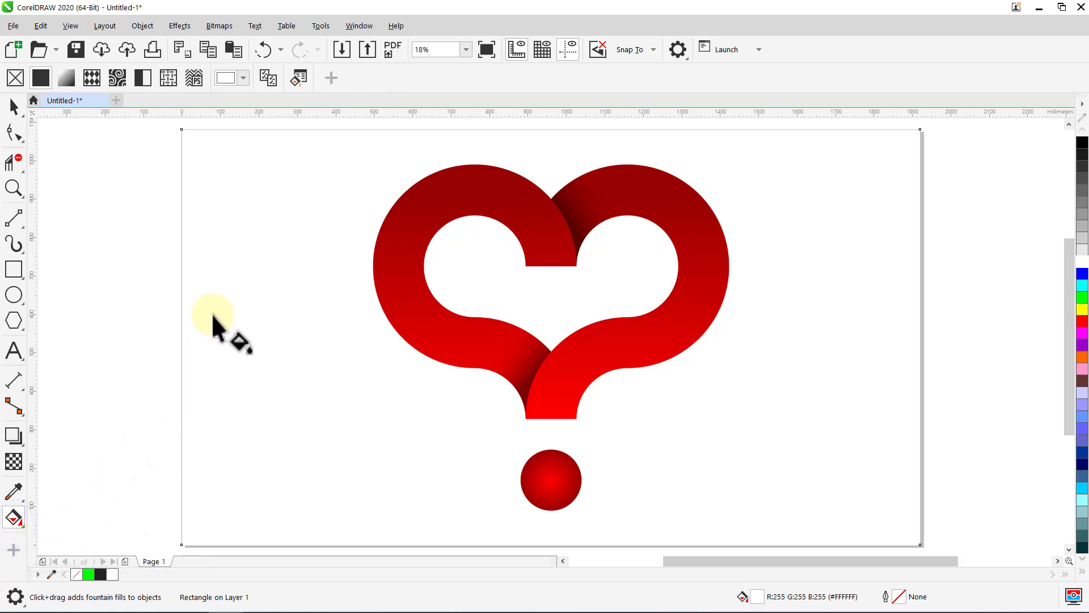
pyautogui.click(168, 77)
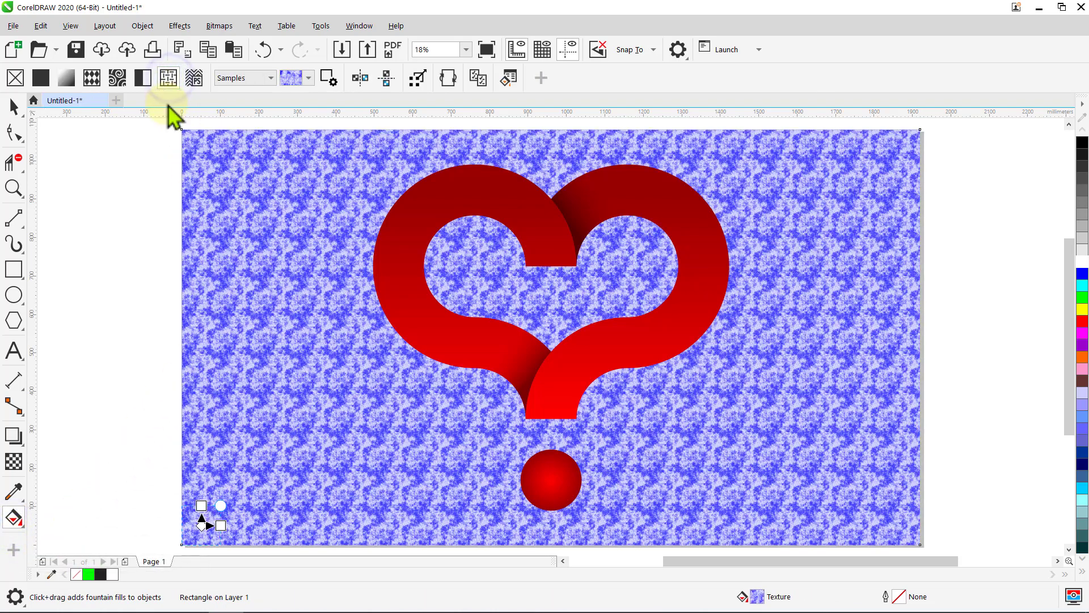
pyautogui.click(271, 79)
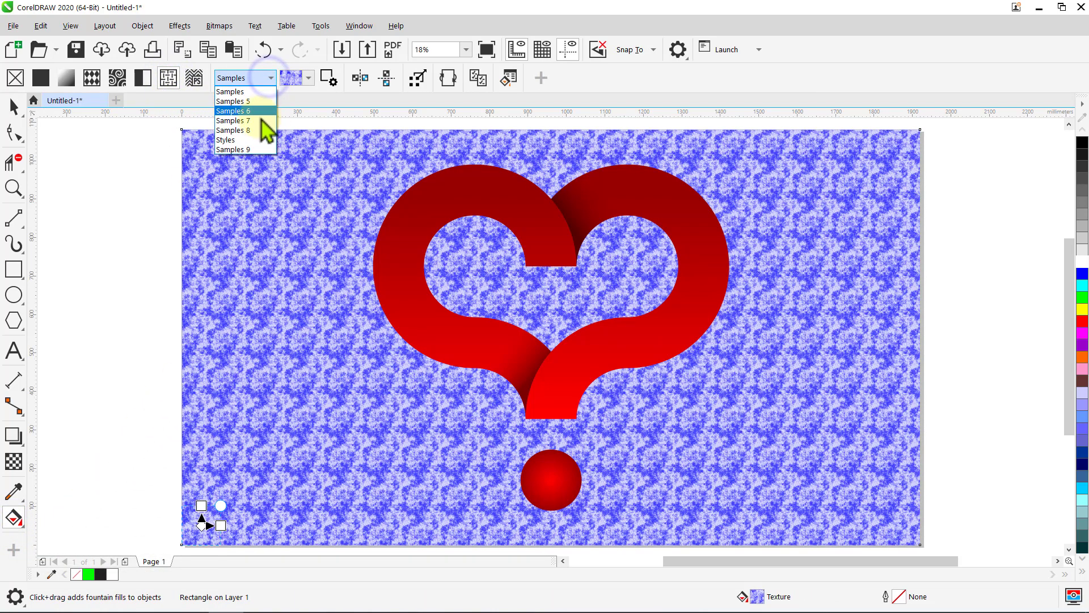
pyautogui.click(249, 142)
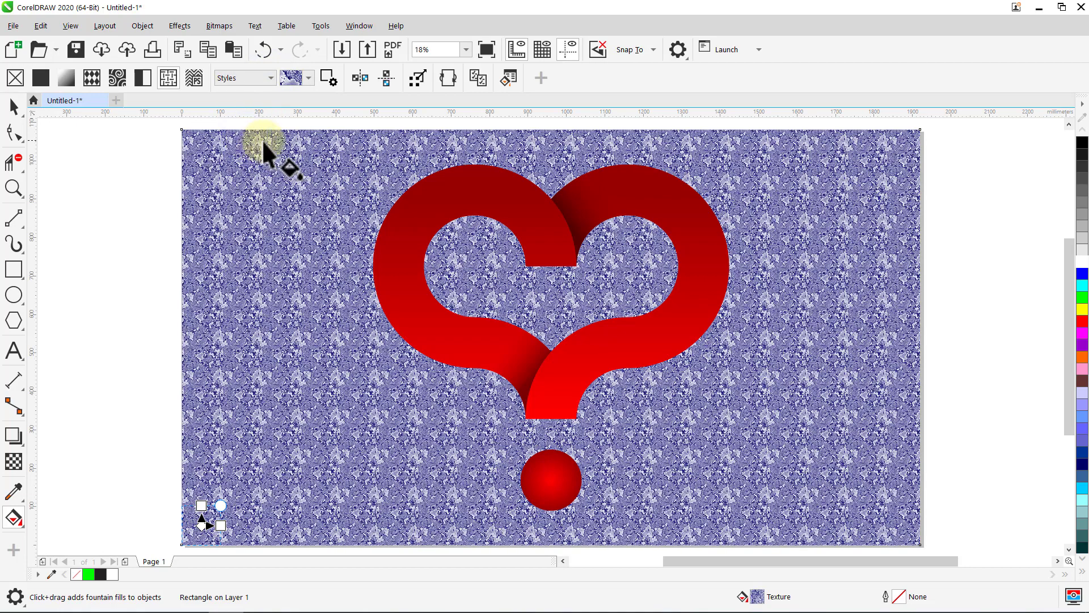
pyautogui.click(309, 77)
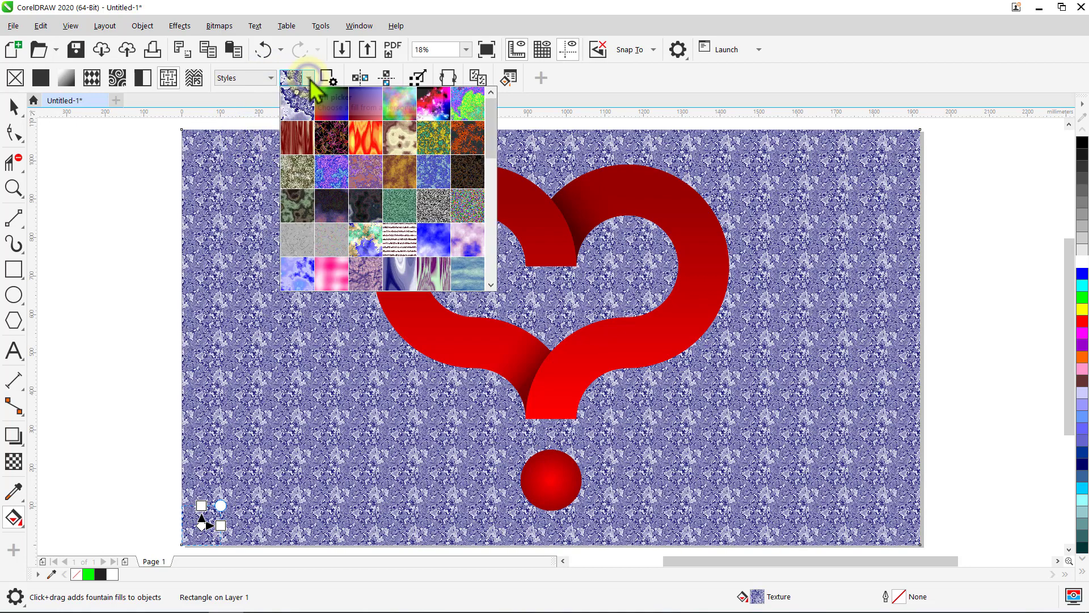
pyautogui.click(304, 169)
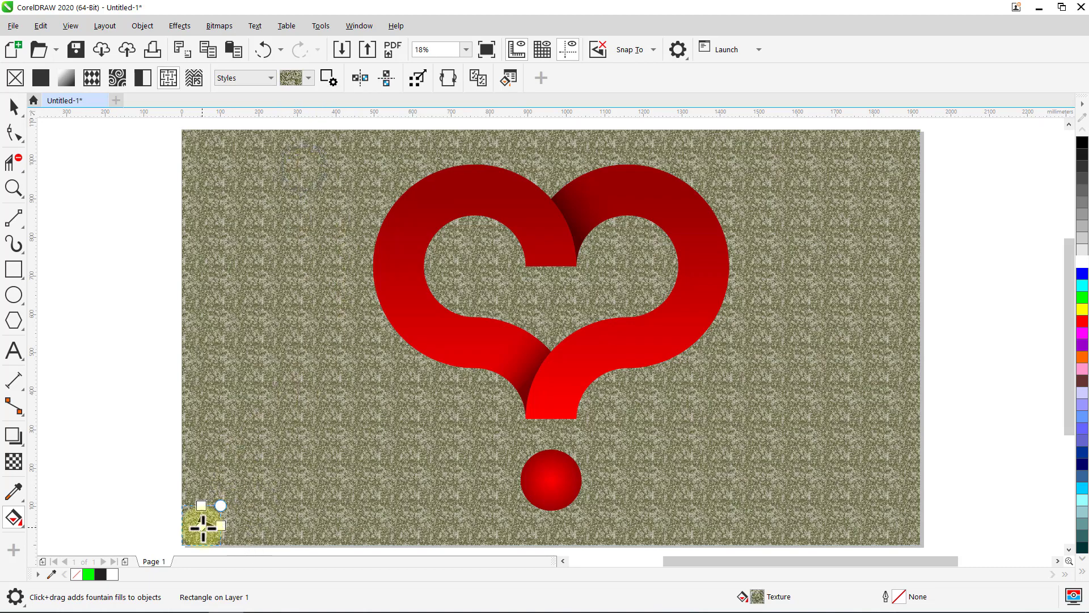
# Step: Centre the texture fill's origin on the page and enlarge its tile proportionally until it slightly exceeds the page width
pyautogui.moveTo(204, 528); pyautogui.dragTo(549, 340)
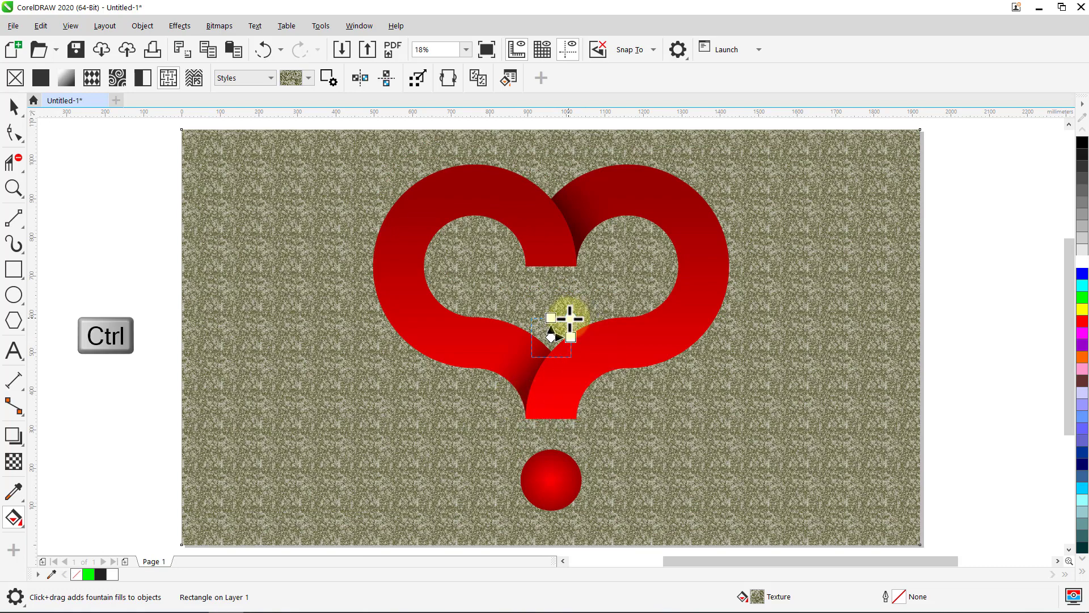
pyautogui.moveTo(571, 318); pyautogui.dragTo(868, 323)
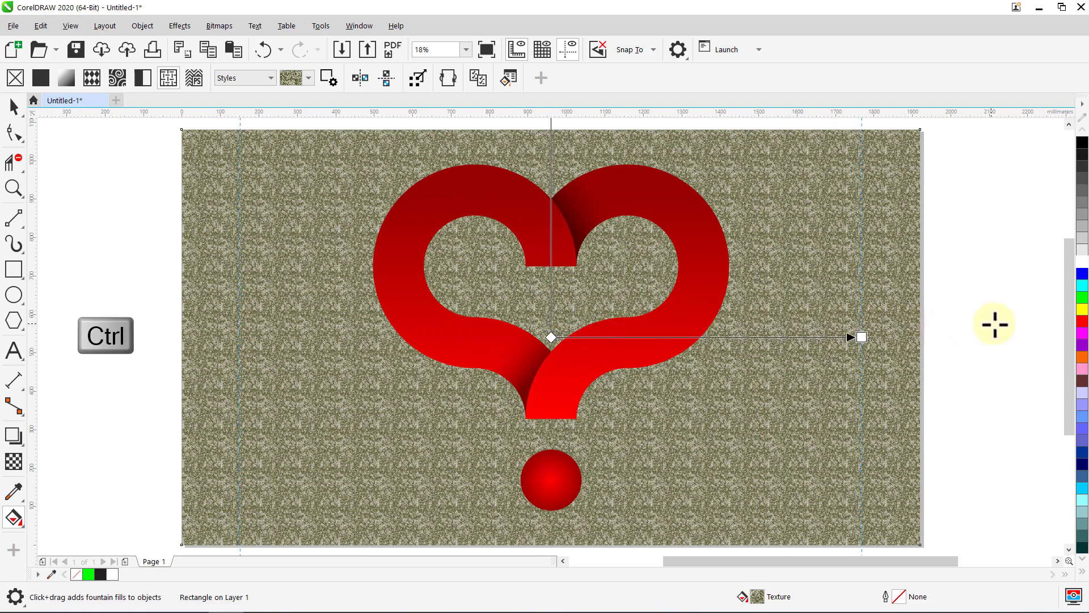
pyautogui.moveTo(1050, 324); pyautogui.dragTo(1001, 352)
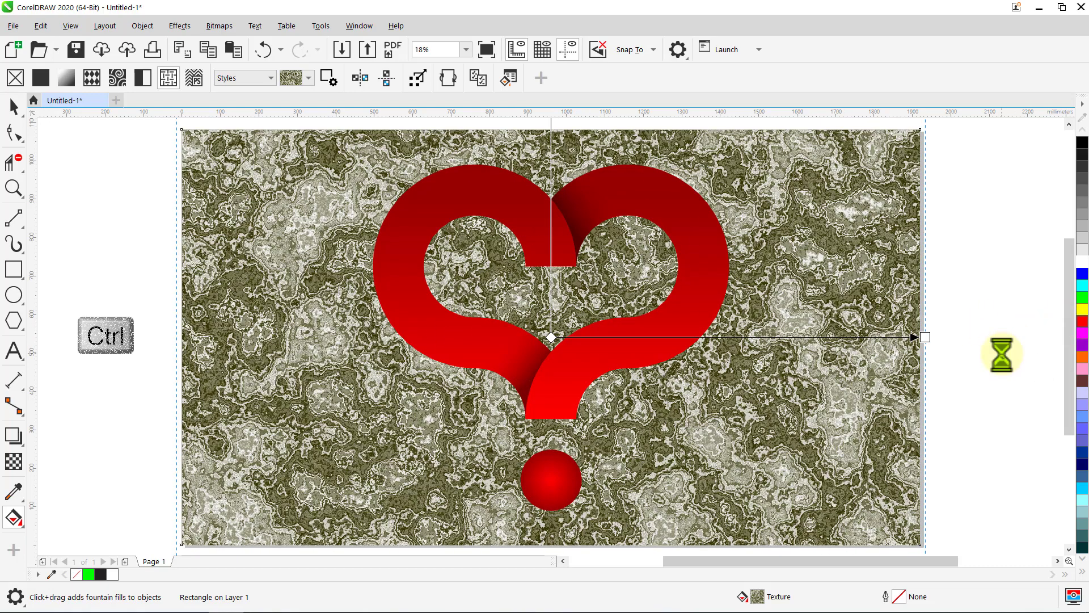
pyautogui.click(21, 102)
pyautogui.click(47, 138)
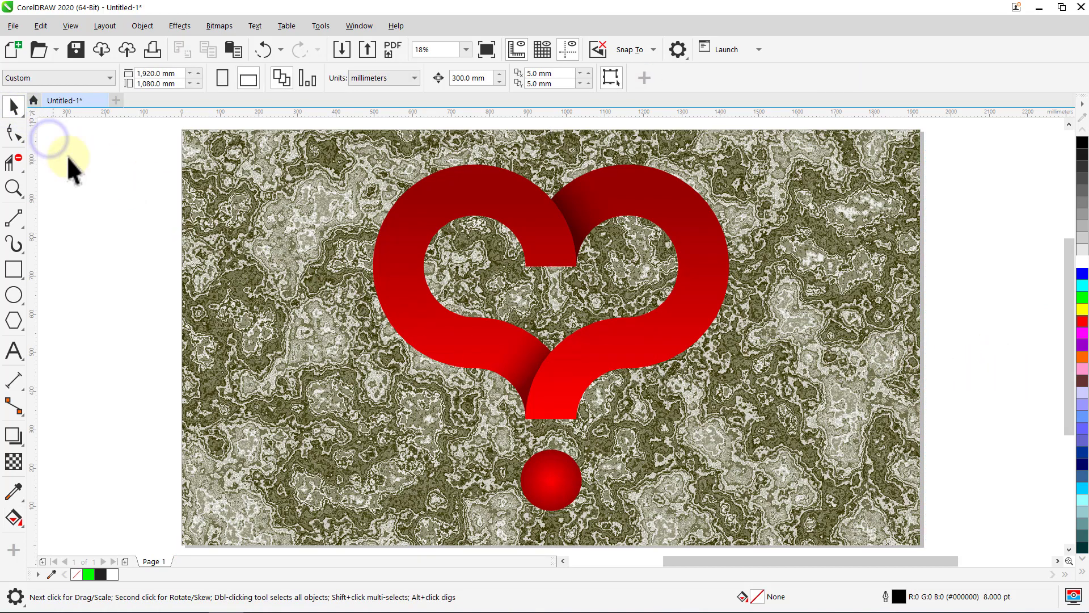
# Step: Set the transparency merge mode of the textured rectangle to Saturation
pyautogui.click(213, 210)
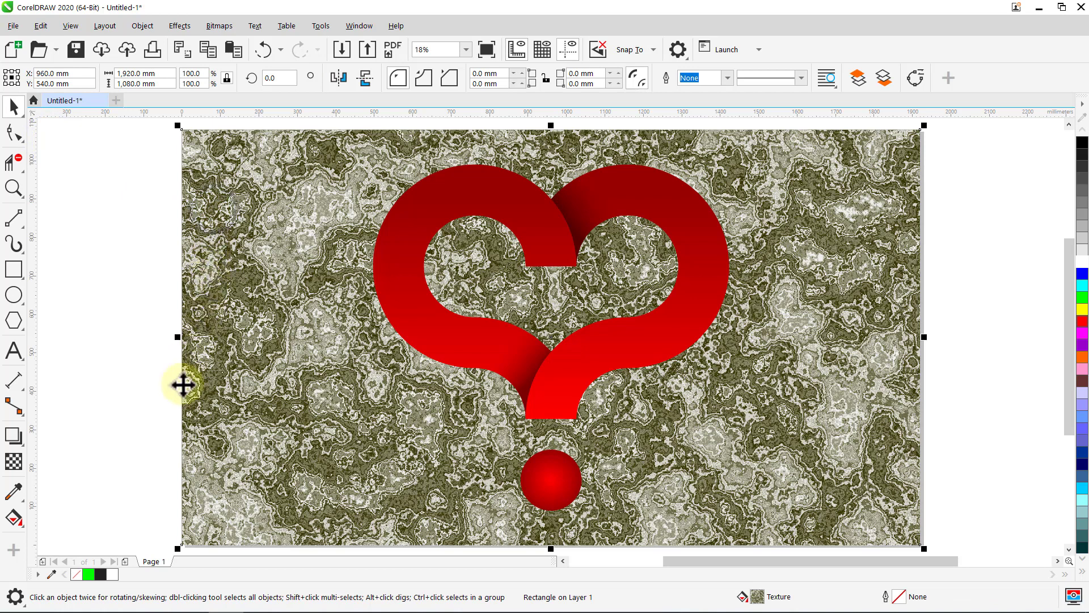
pyautogui.click(19, 467)
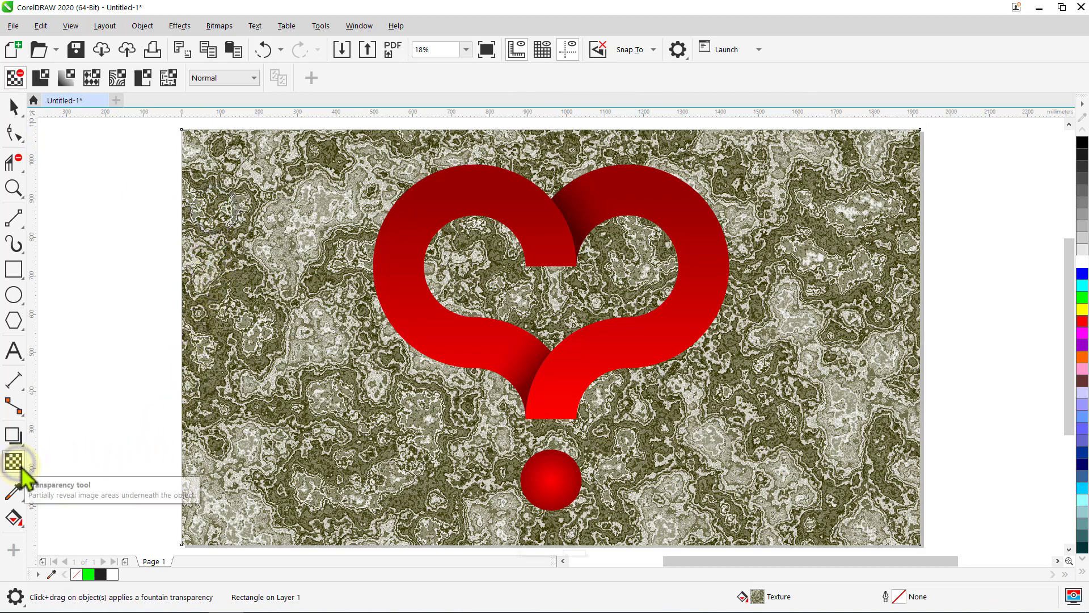
pyautogui.click(253, 79)
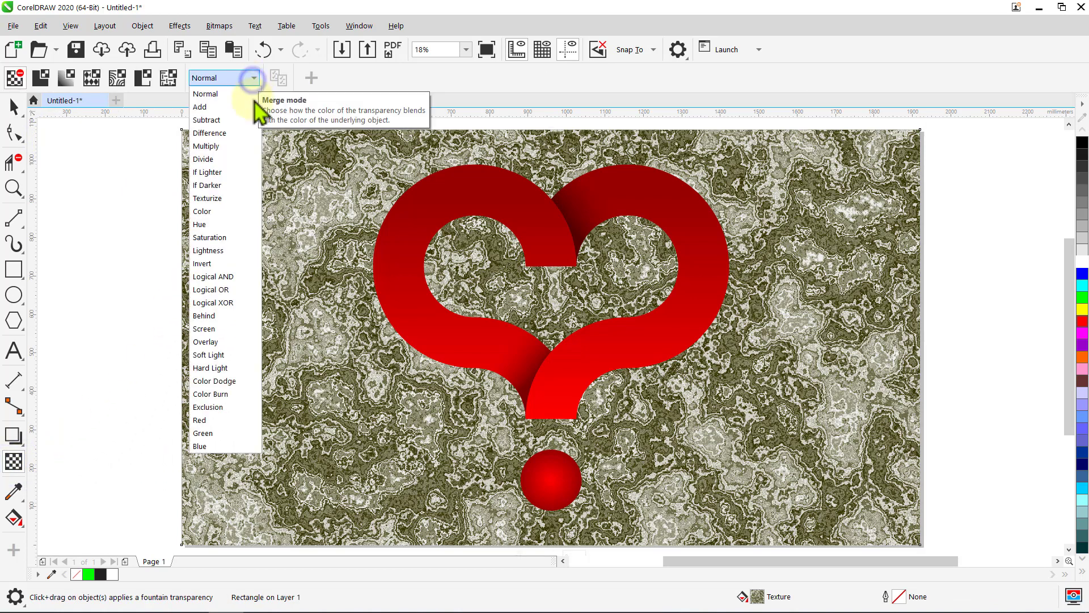
pyautogui.click(236, 237)
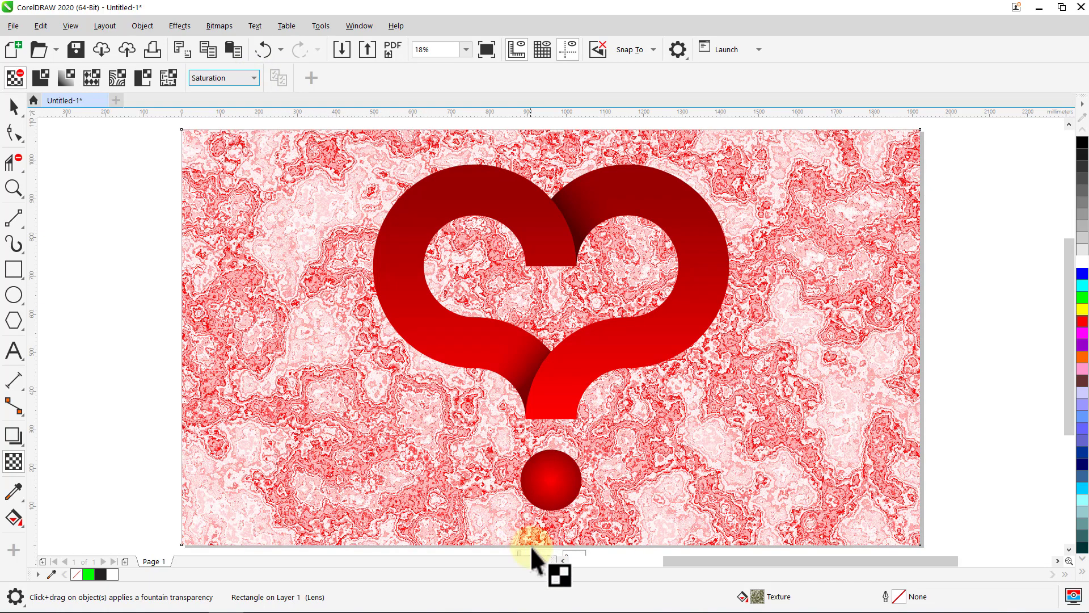
# Step: Apply a uniform transparency of 85 to the textured rectangle and deselect it
pyautogui.moveTo(532, 548); pyautogui.dragTo(538, 554)
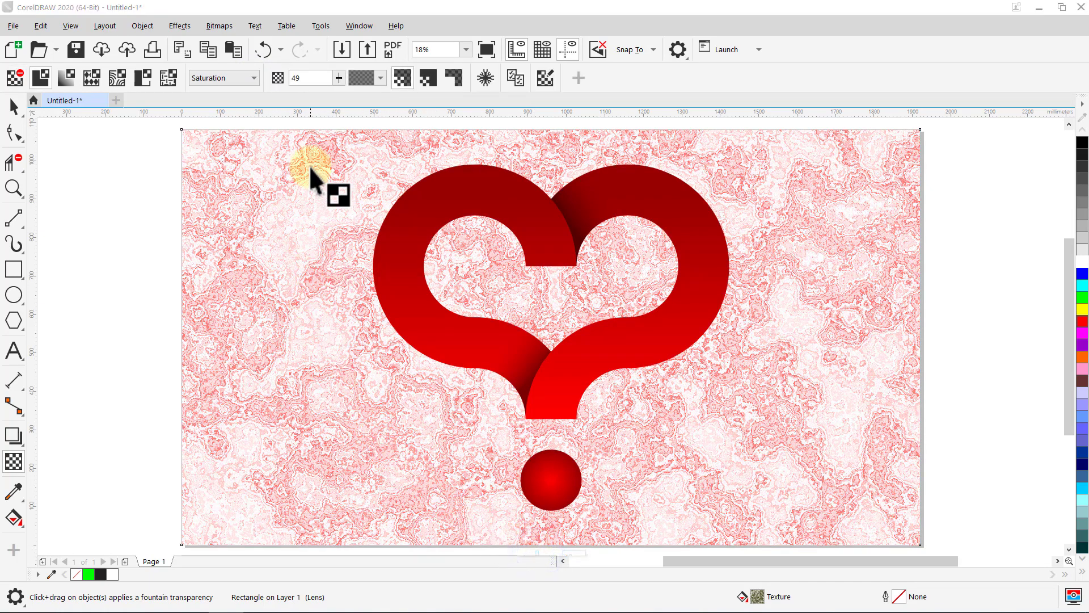
pyautogui.doubleClick(311, 77)
pyautogui.write('85')
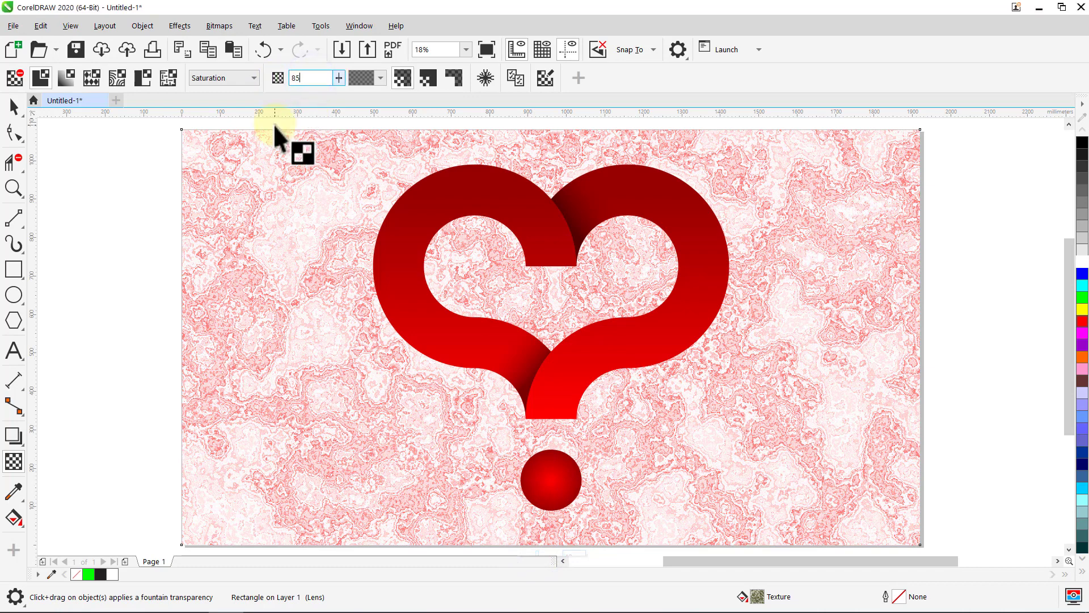
pyautogui.press('Return')
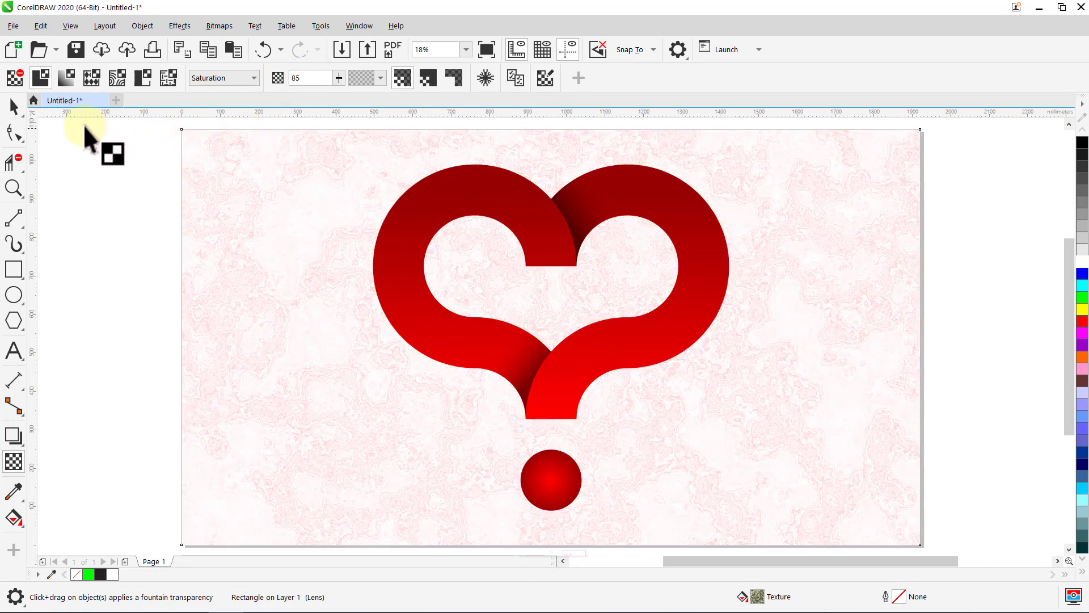
pyautogui.click(23, 110)
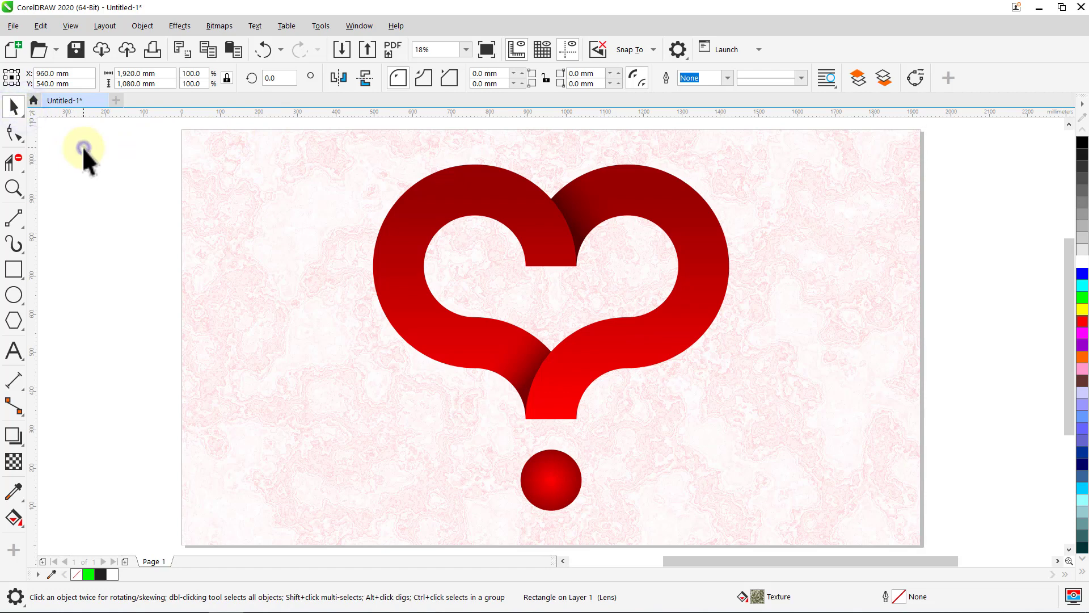
pyautogui.click(82, 146)
# Step: Add a drop shadow to the heart logo group using the Flat Bottom Right preset
pyautogui.click(408, 232)
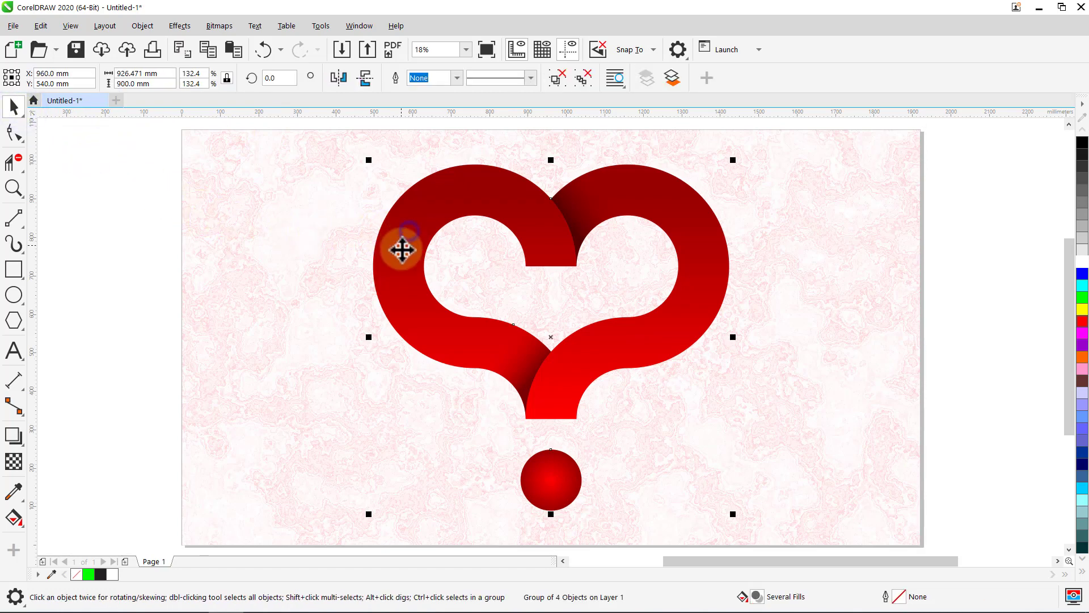
pyautogui.click(15, 435)
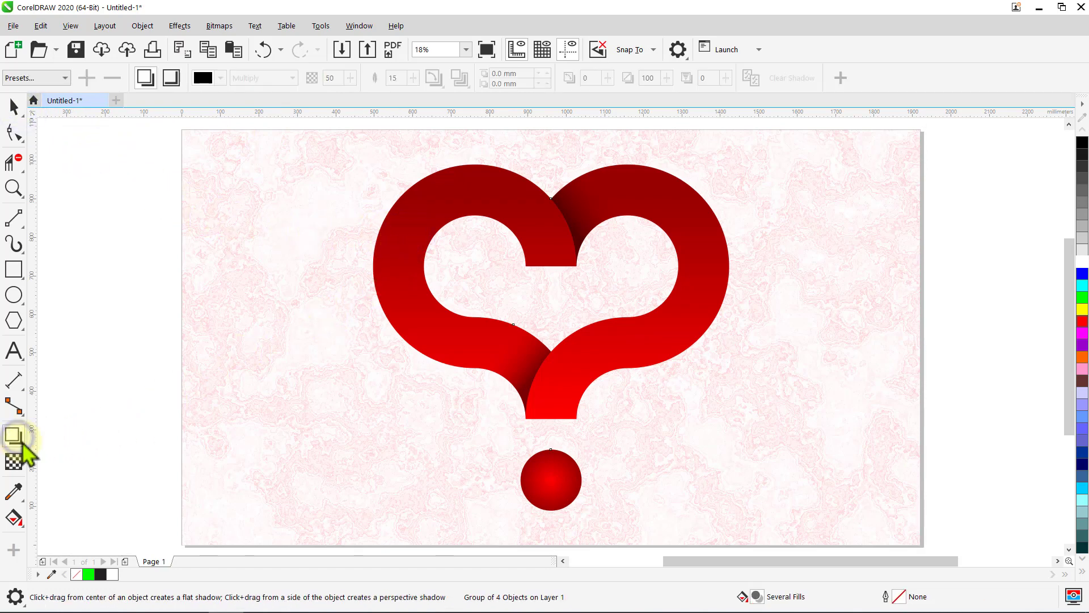
pyautogui.click(62, 78)
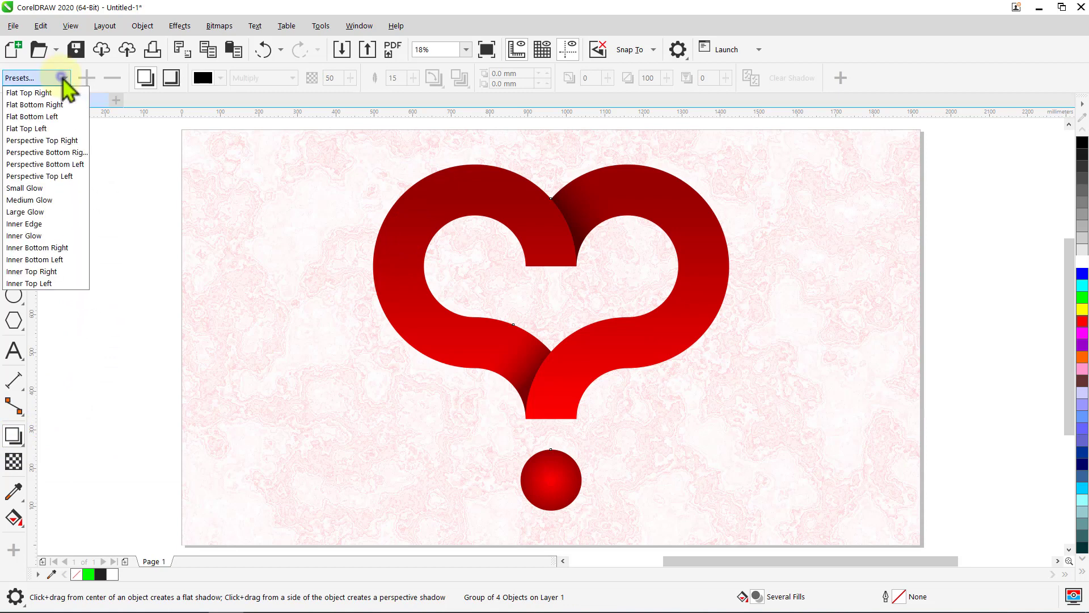
pyautogui.click(67, 106)
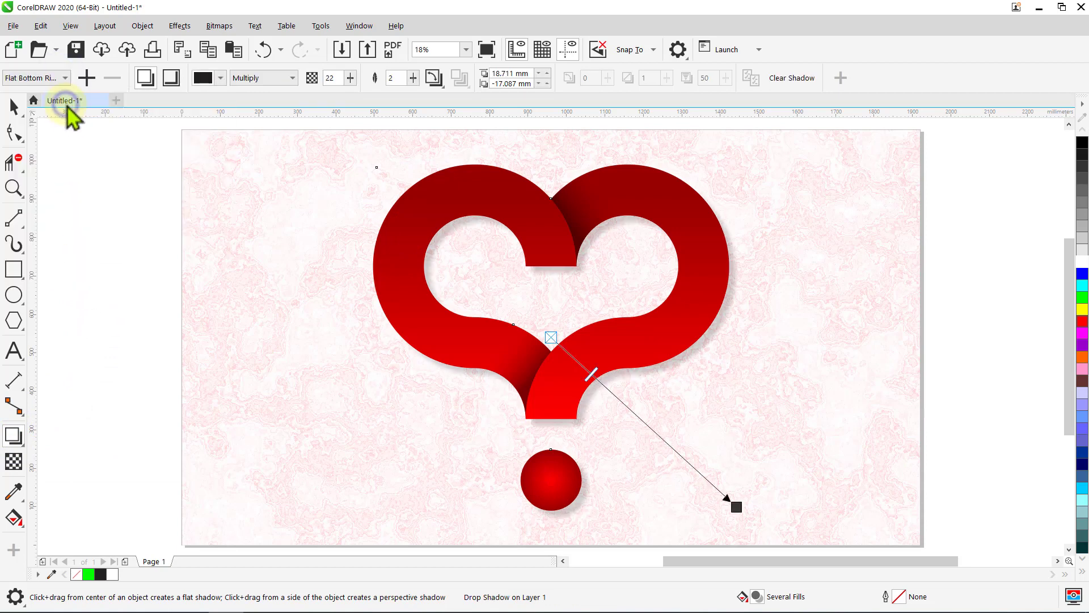
# Step: Set the logo's drop shadow colour to Ruby Red (#990000) and its opacity to 25
pyautogui.click(221, 79)
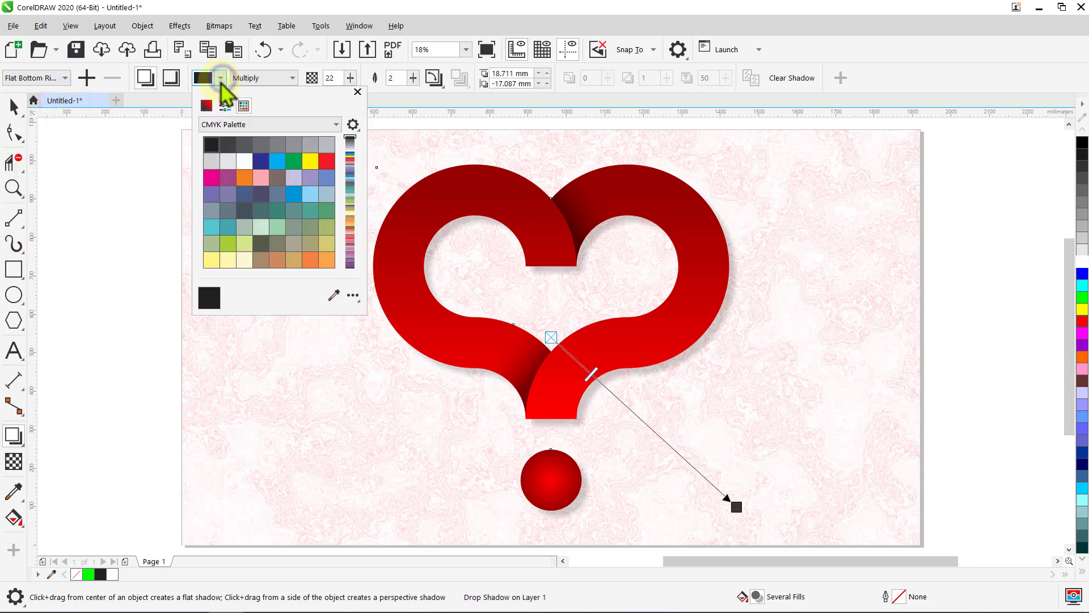
pyautogui.click(333, 295)
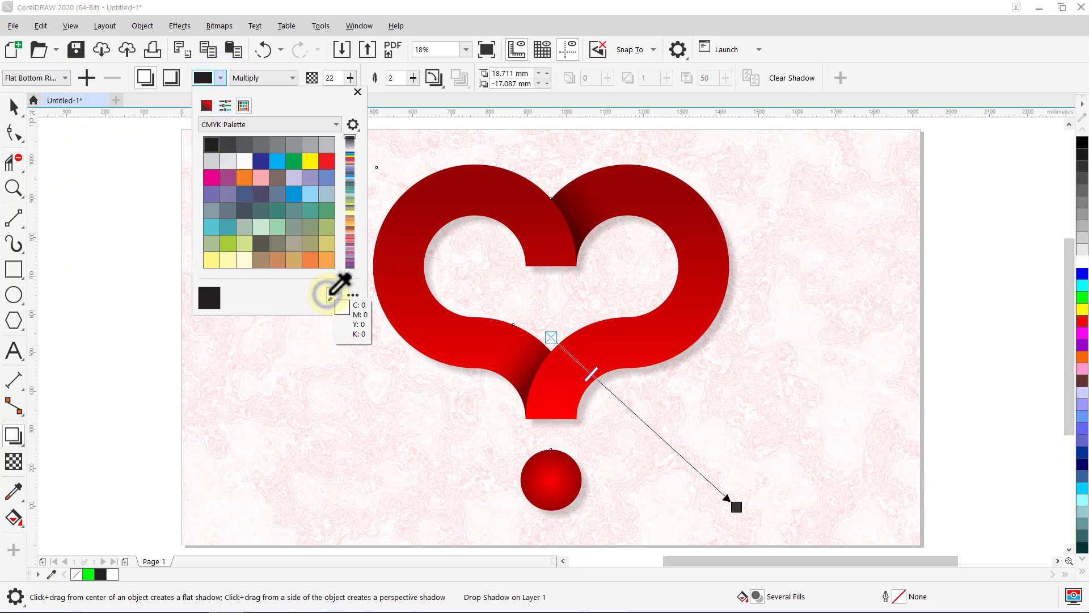
pyautogui.click(1082, 423)
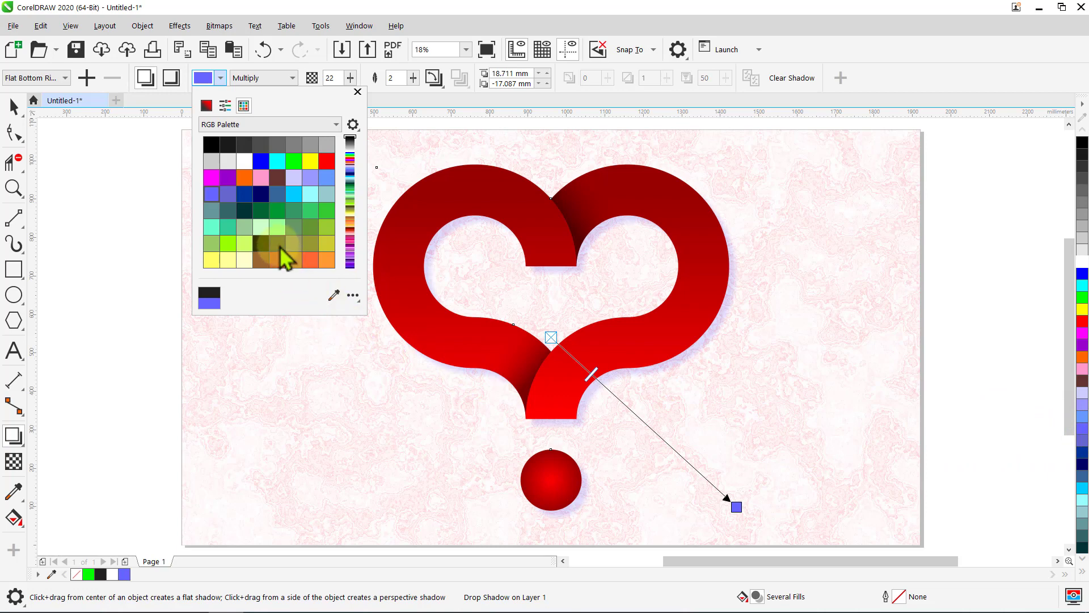
pyautogui.scroll(-4, 284, 258)
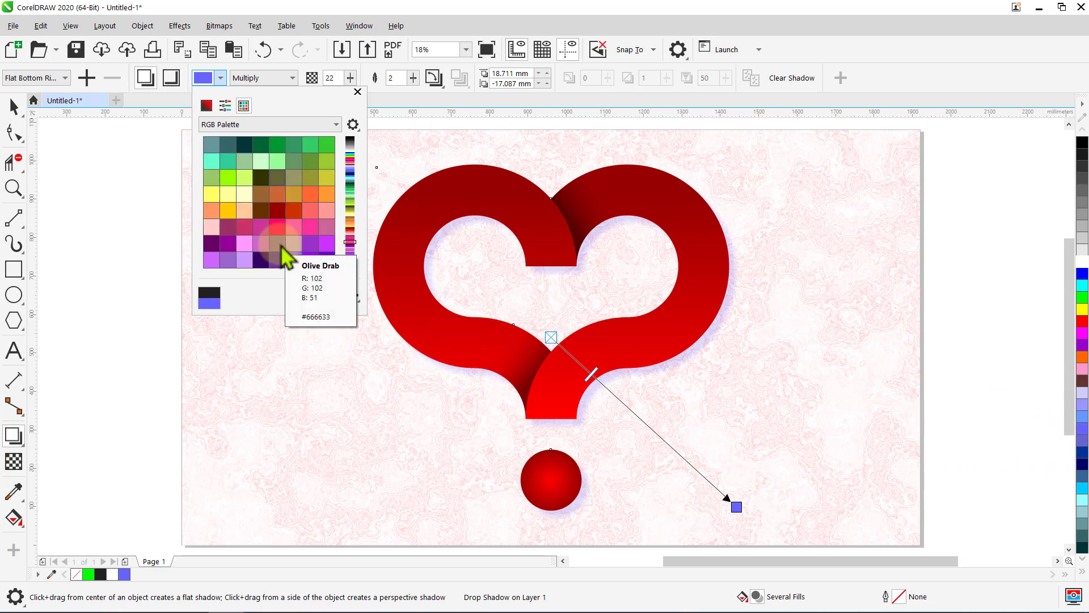
pyautogui.click(280, 214)
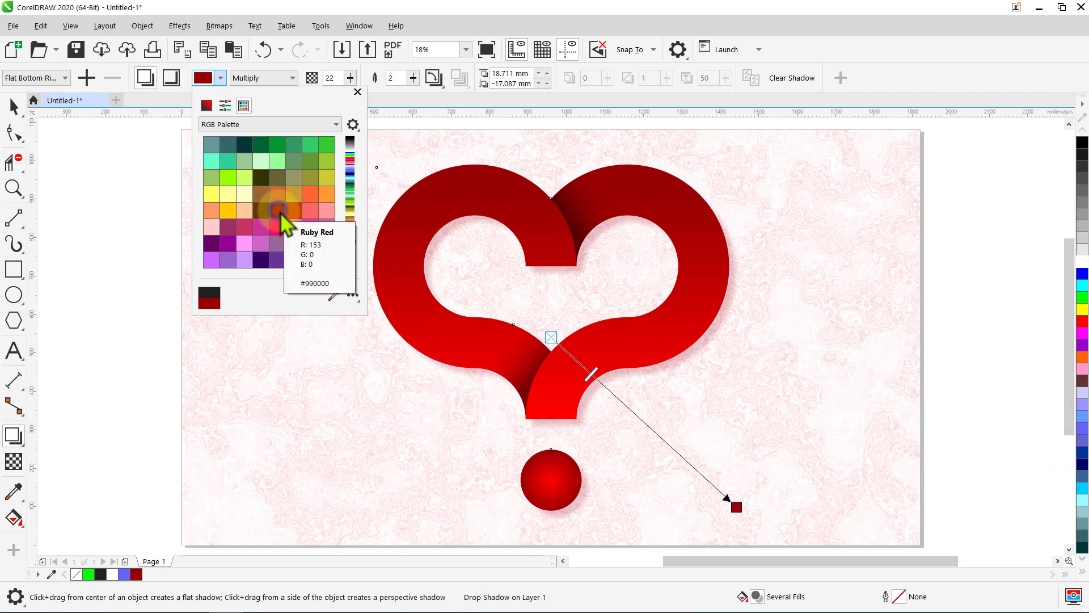
pyautogui.click(357, 92)
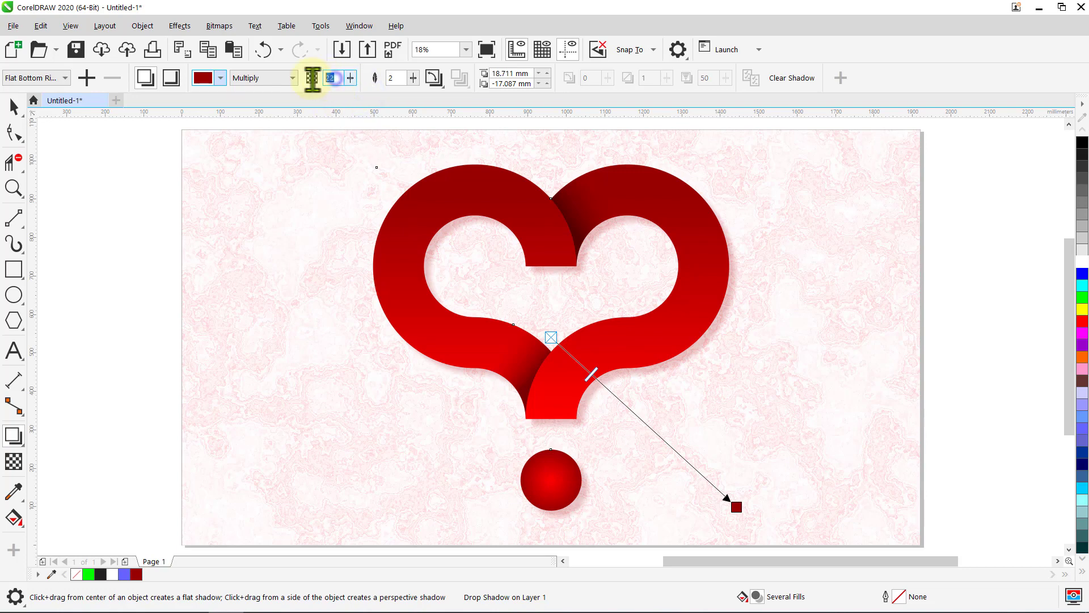
pyautogui.write('25')
pyautogui.press('Return')
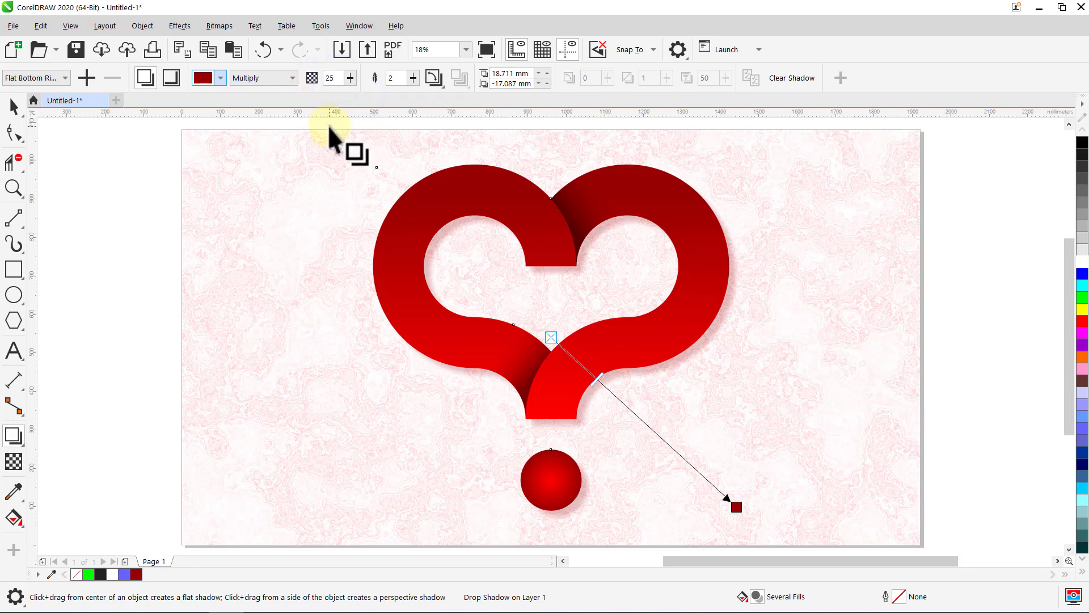
pyautogui.click(14, 106)
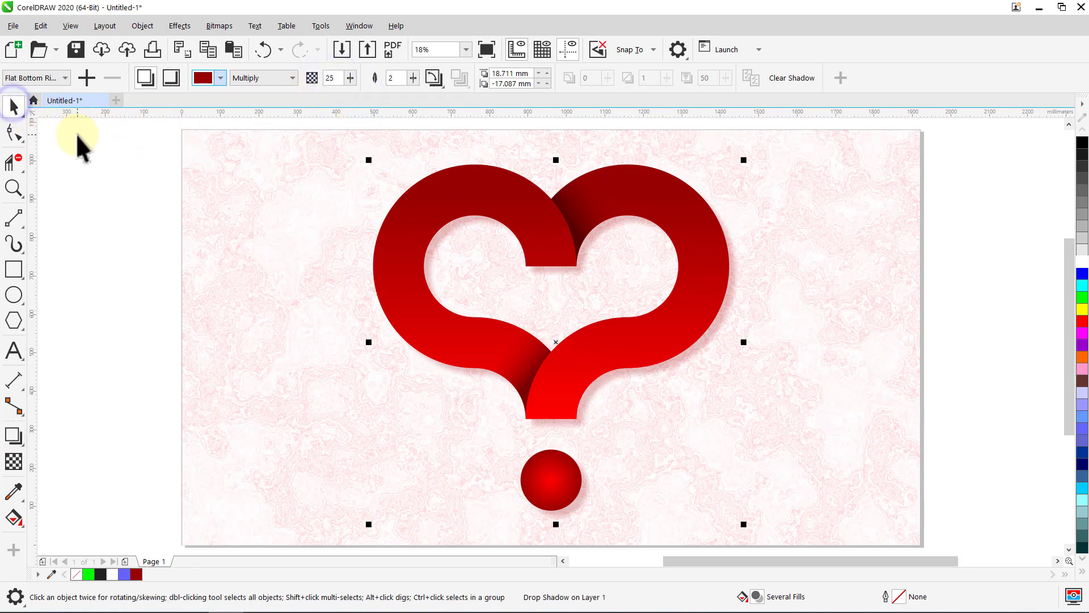
pyautogui.click(76, 134)
# Step: Group the logo, its shadow and the background rectangles into one object, and show the finished design in full-screen preview
pyautogui.hotkey('ctrl', 'a')
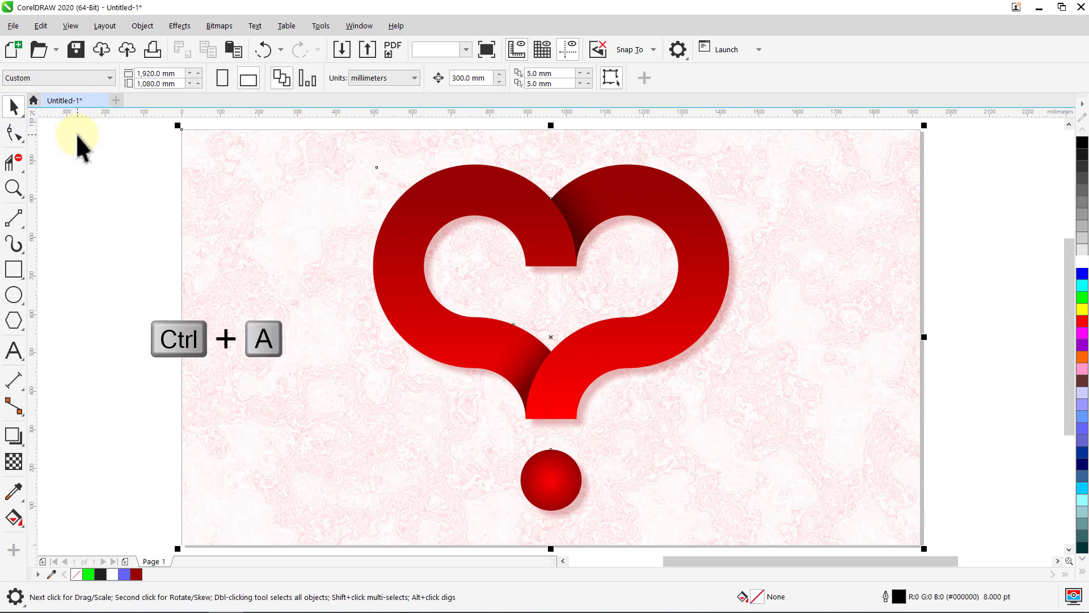
pyautogui.hotkey('ctrl', 'g')
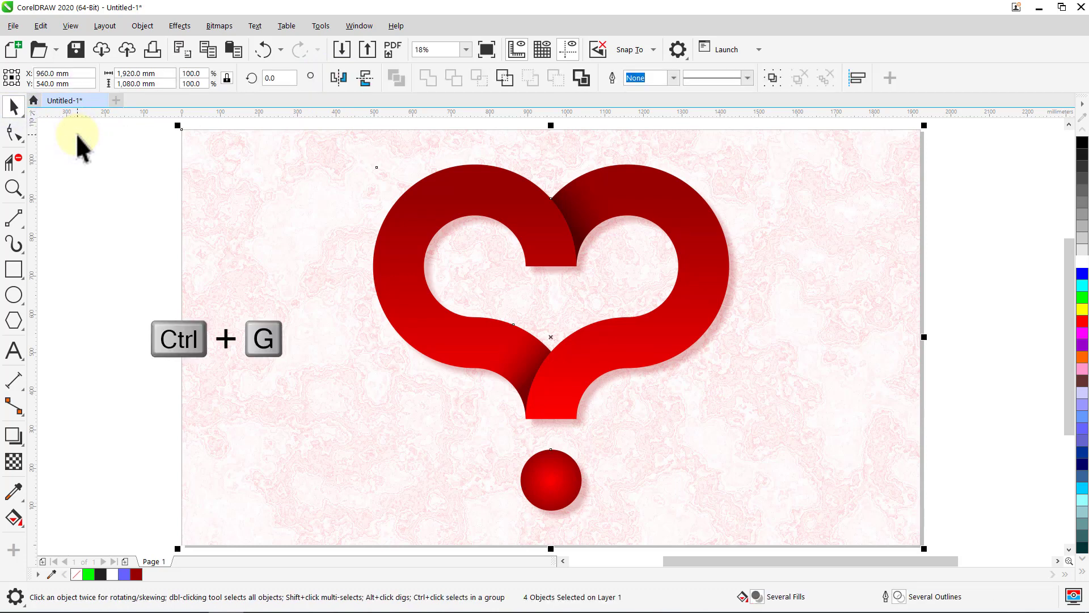
pyautogui.click(76, 134)
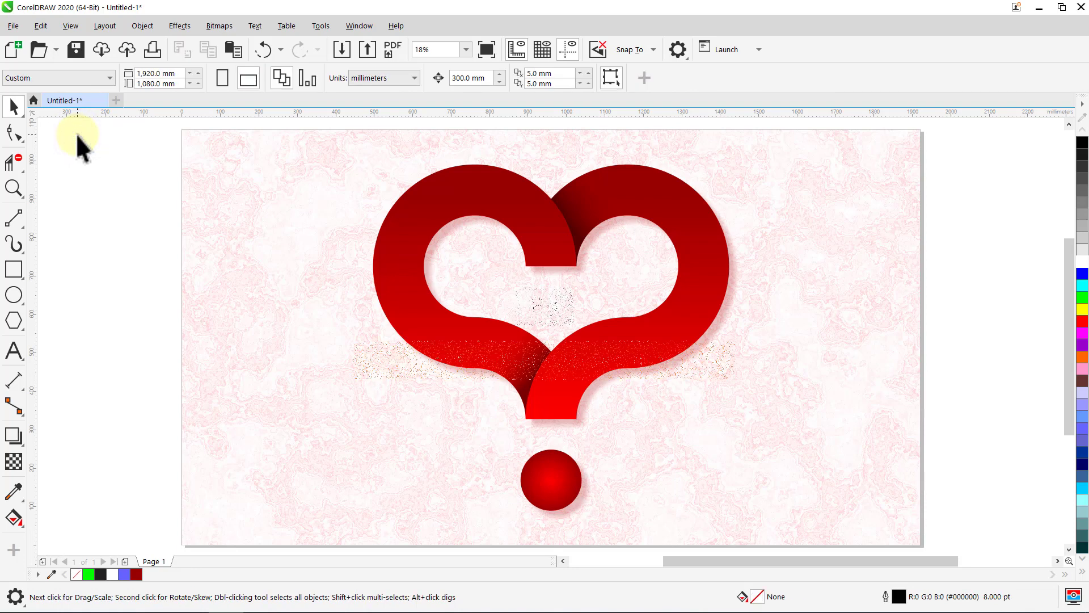
pyautogui.press('F9')
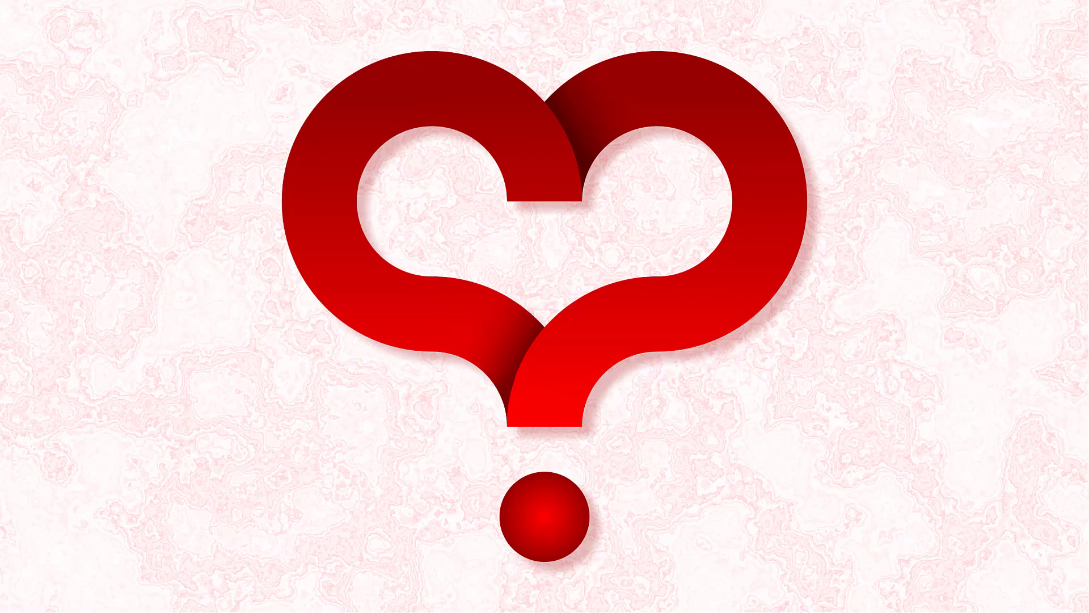